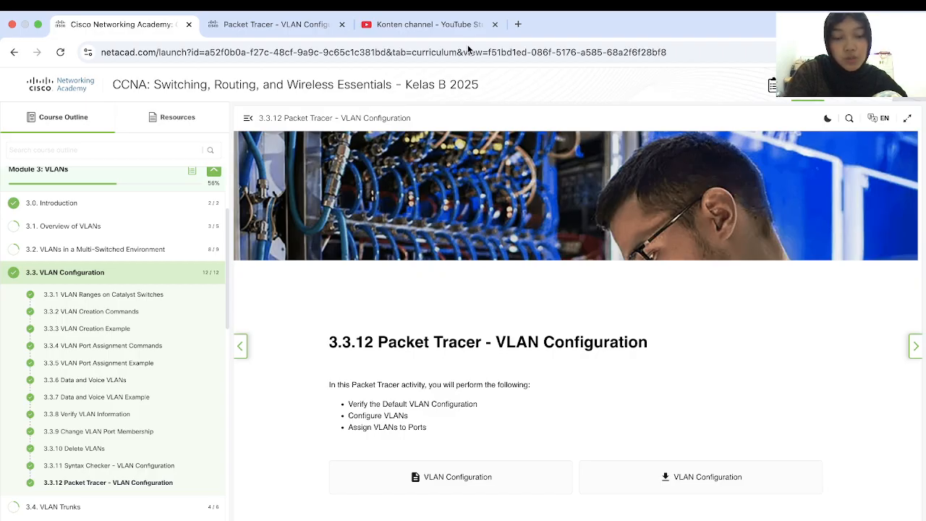
View the VLAN Configuration instructions PDF, minimize the browser window and switch to Cisco Packet Tracer
click(289, 38)
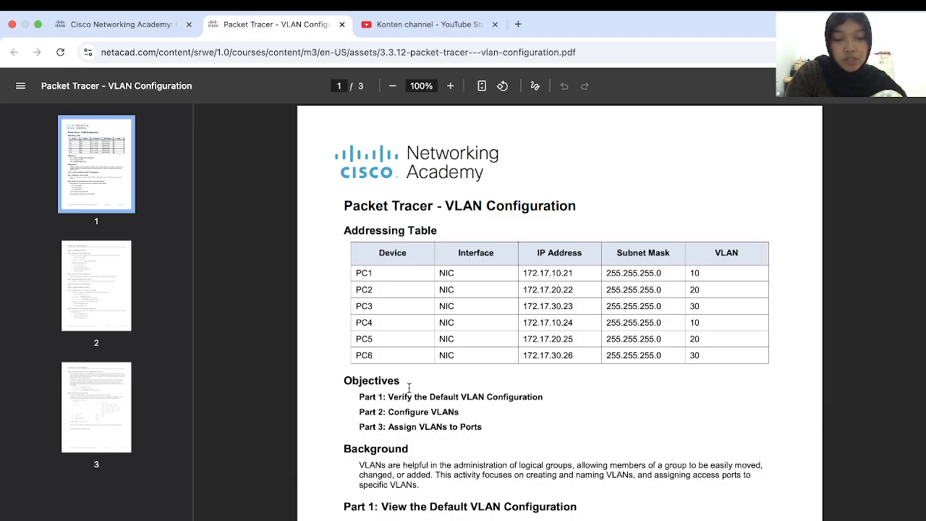
mouse_move(4, 13)
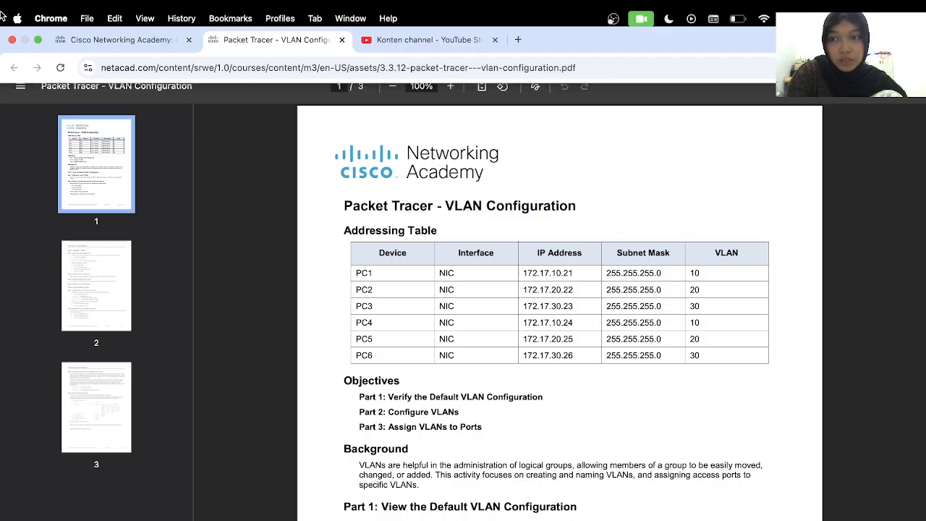
click(38, 41)
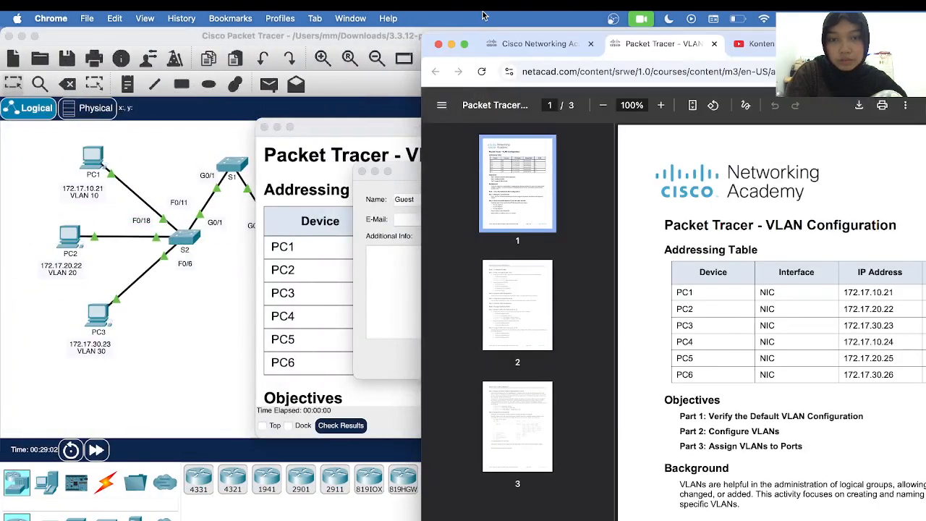
click(452, 45)
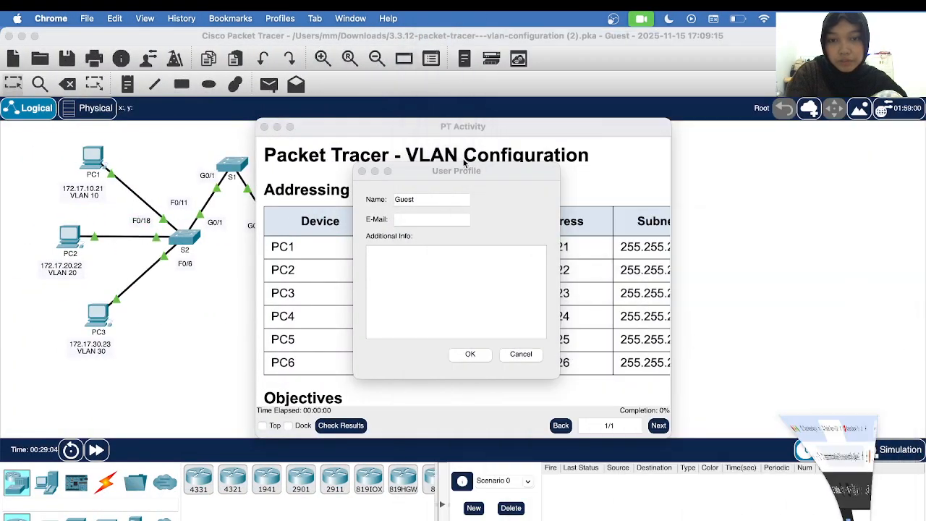
Replace the Guest name in the user profile with the user's own name, and dock the activity instructions beside the topology
click(435, 200)
key(BackSpace)
key(BackSpace)
key(BackSpace)
key(BackSpace)
key(BackSpace)
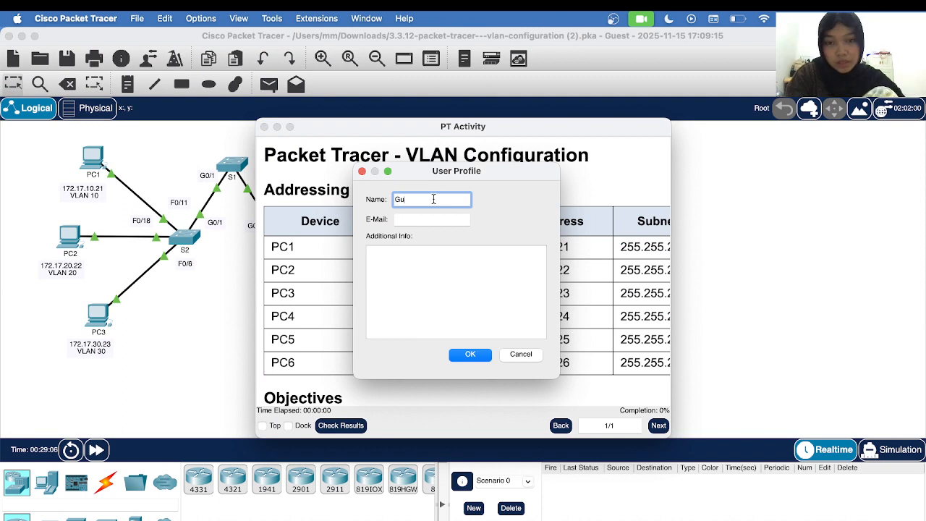
text(cla)
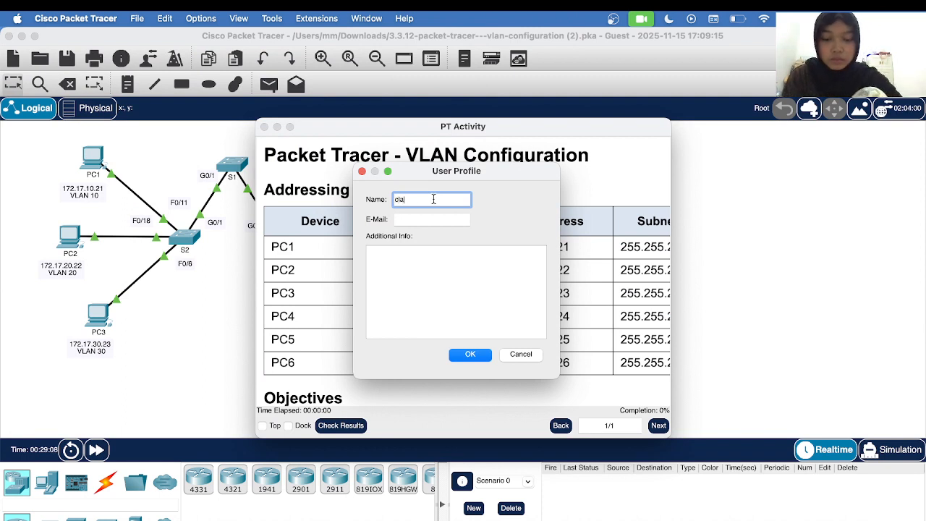
text(udia)
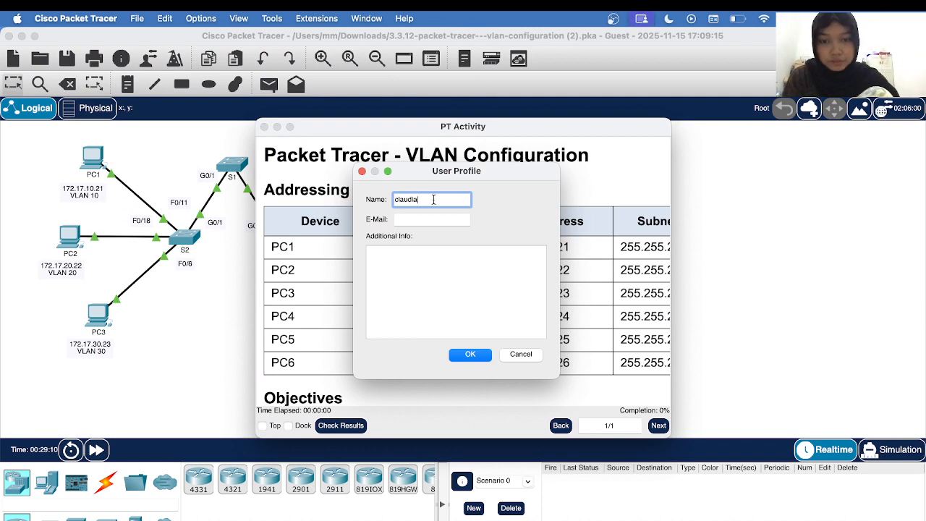
click(471, 355)
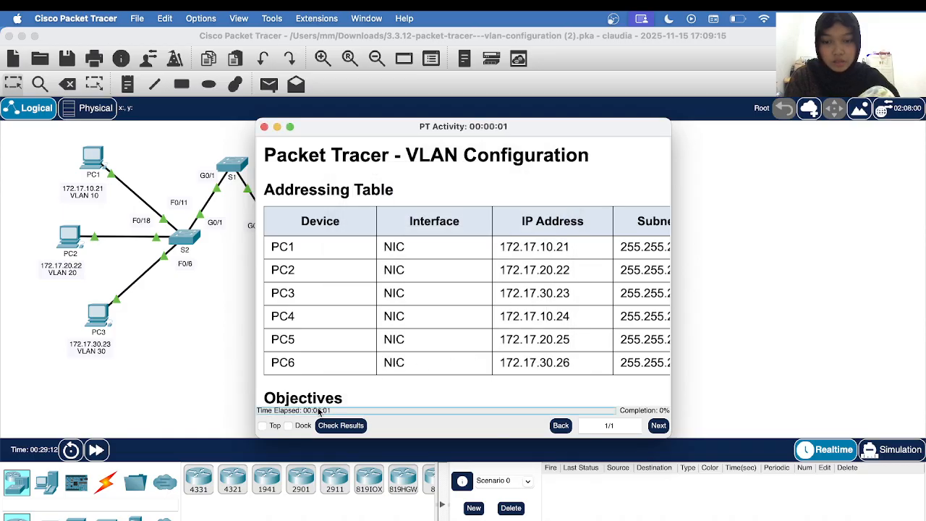
click(289, 426)
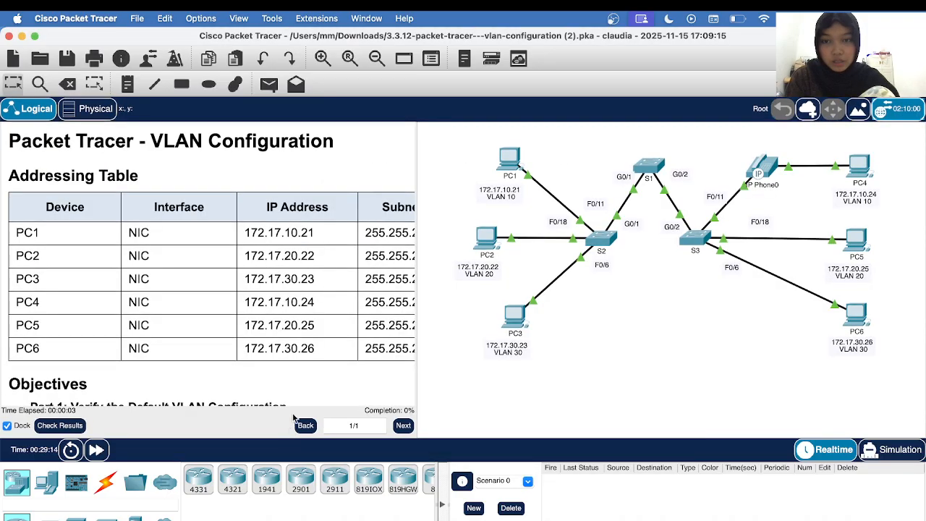
Read the activity's addressing table, objectives and background, down to the first steps of Part 1
scroll(193, 246, down, 3)
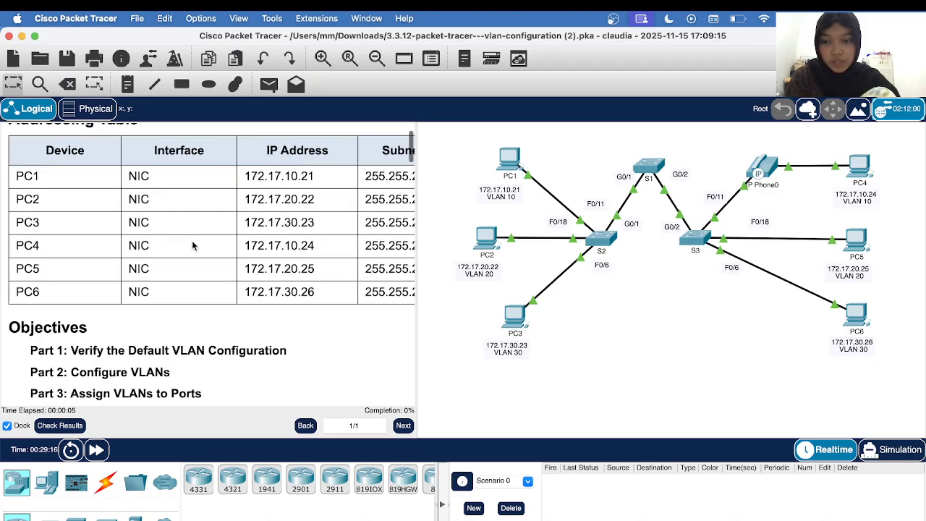
scroll(166, 221, up, 6)
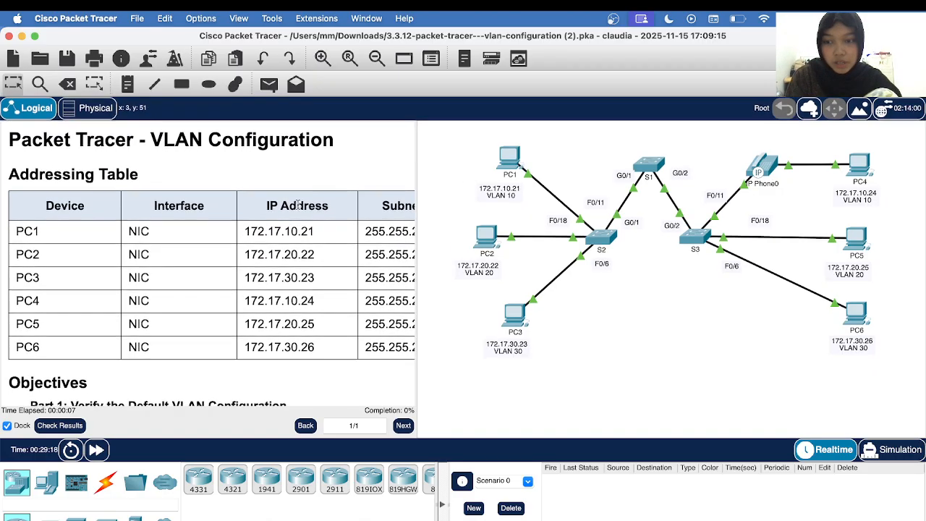
scroll(259, 221, down, 7)
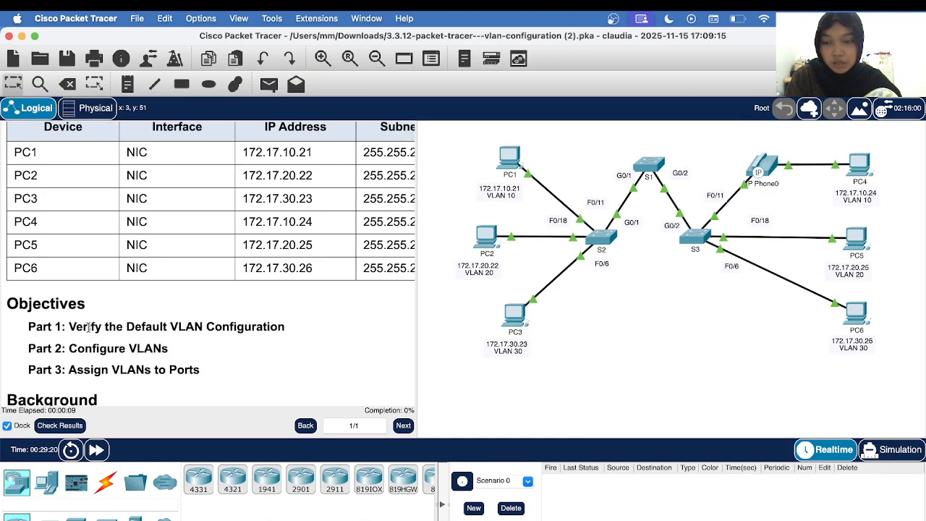
scroll(86, 327, down, 1)
drag(33, 307, 214, 364)
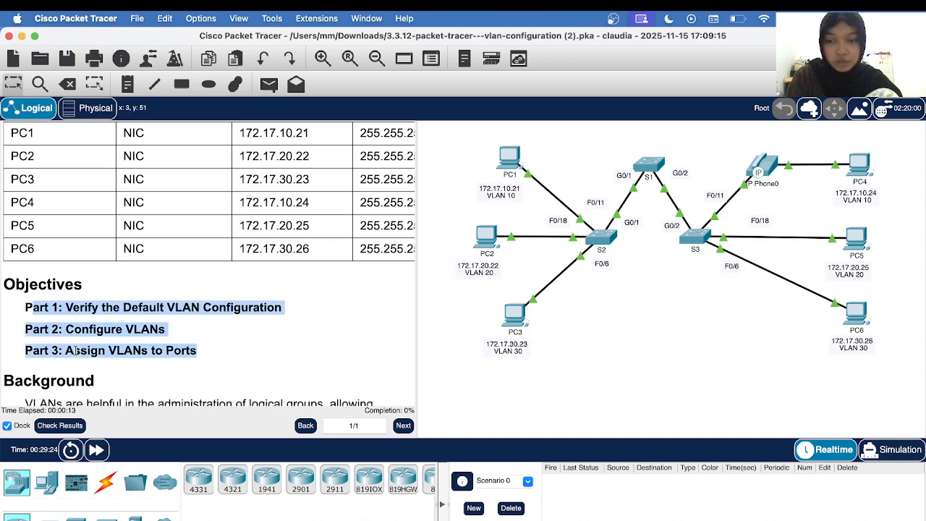
click(13, 329)
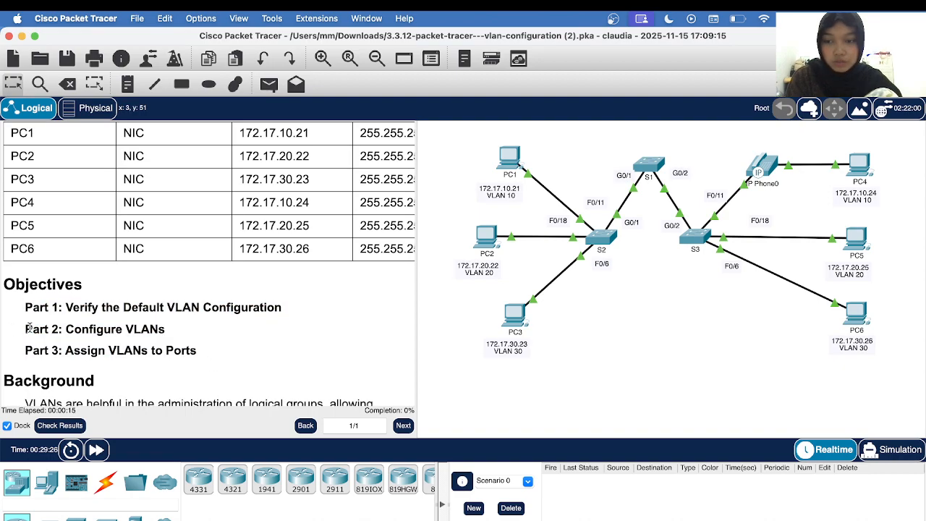
drag(26, 329, 188, 333)
drag(25, 351, 195, 351)
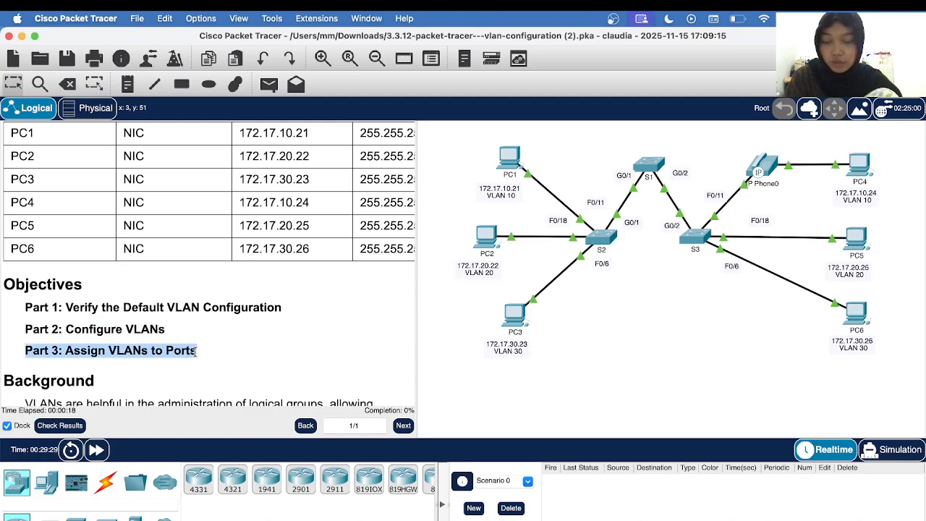
click(250, 348)
scroll(108, 357, down, 3)
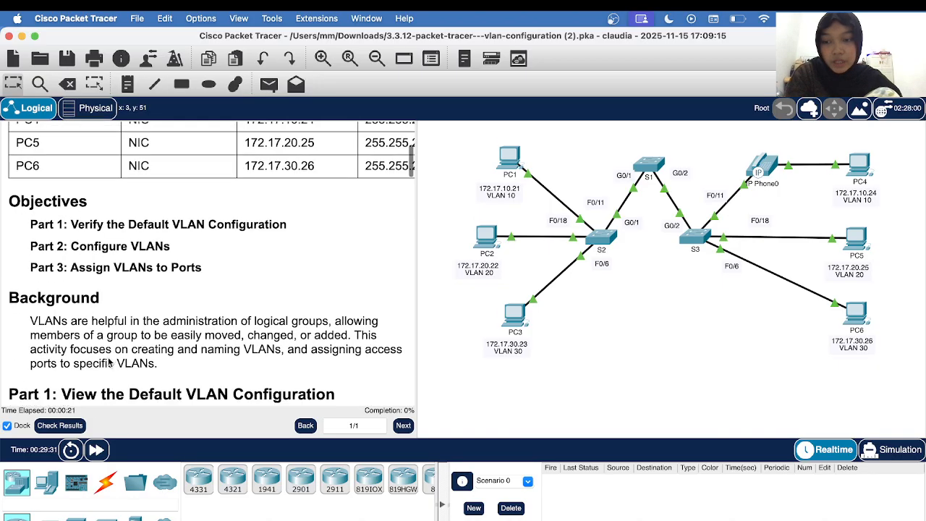
drag(24, 322, 249, 364)
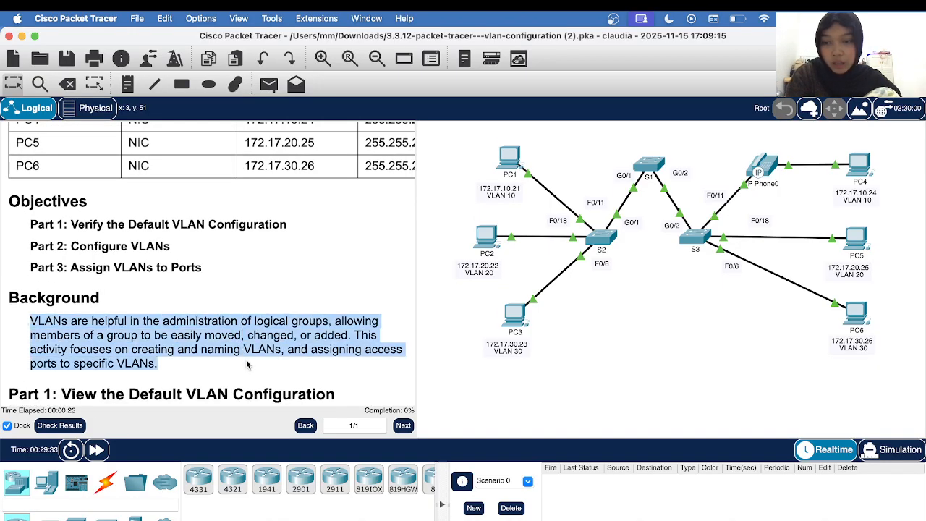
click(249, 365)
scroll(246, 364, down, 4)
scroll(186, 258, down, 1)
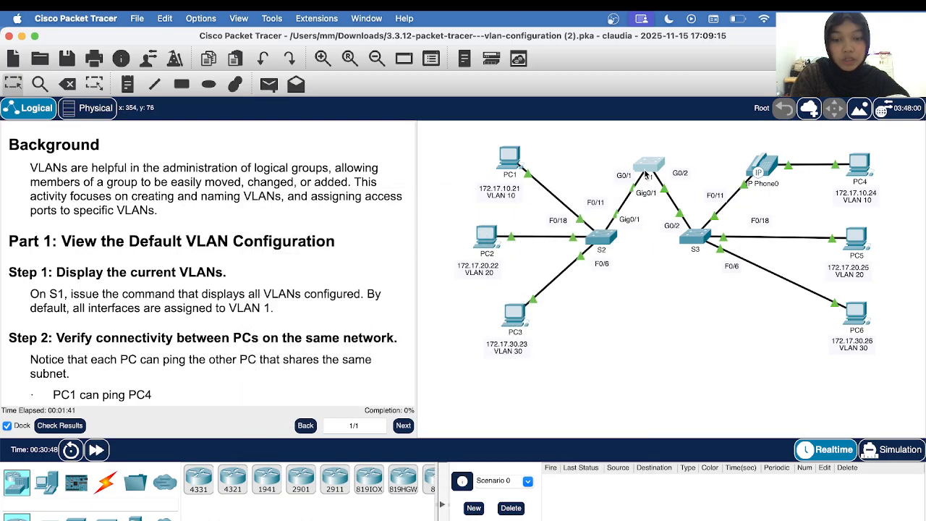
Open the command line of switch S1 and enter privileged EXEC mode with en
click(647, 168)
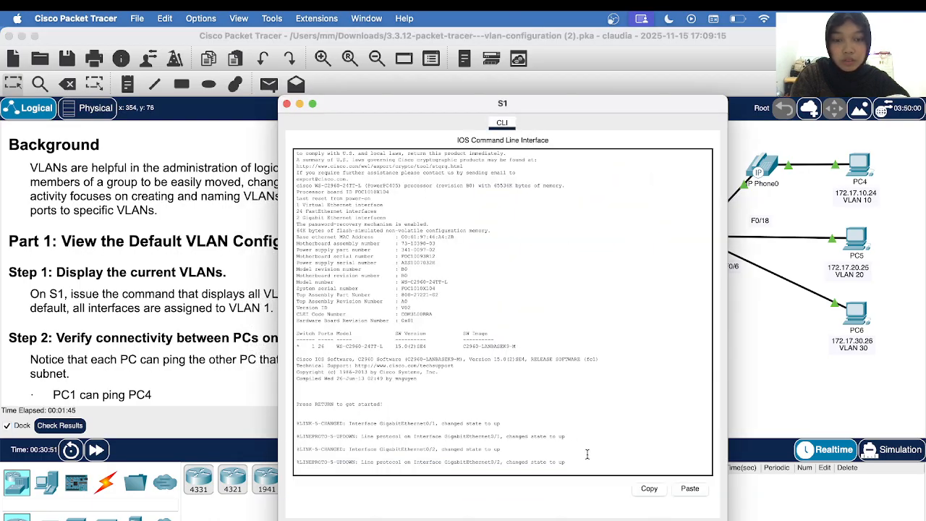
key(Return)
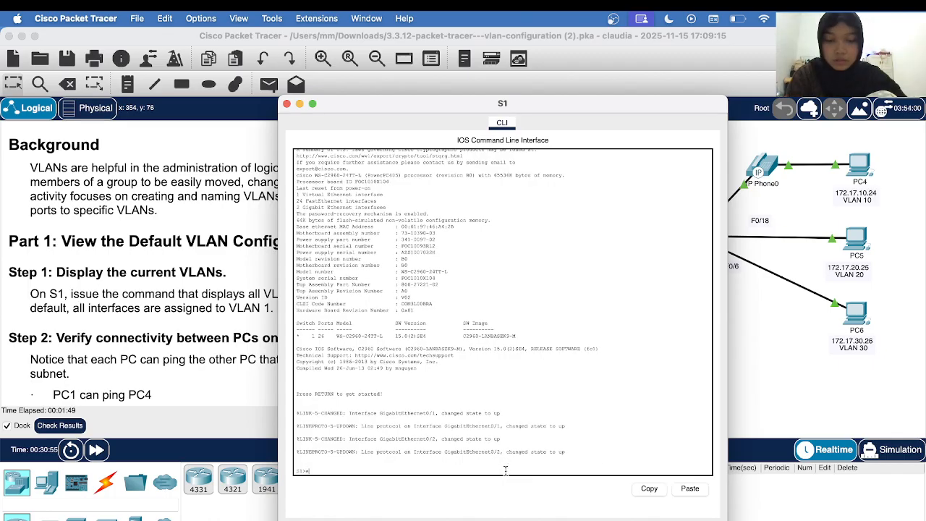
text(en)
key(Return)
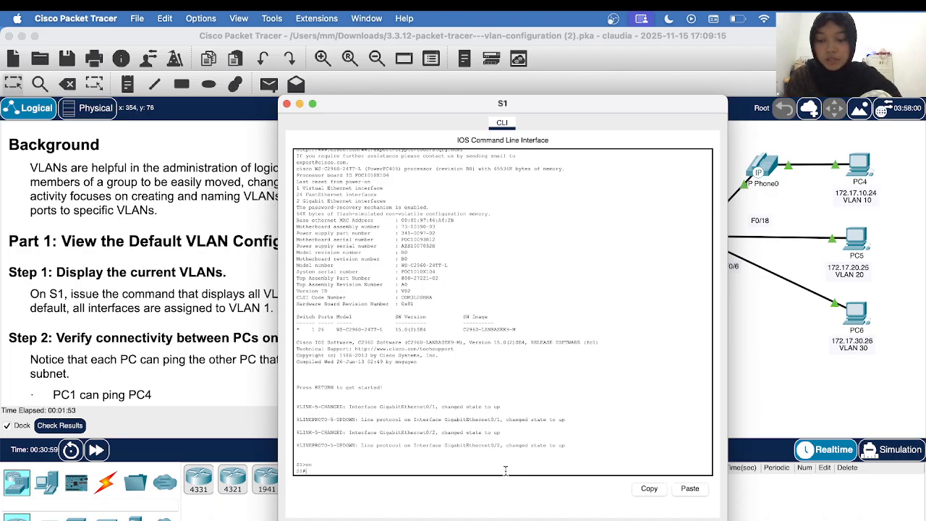
Display the VLANs configured on S1 with show vlan brief, and close the switch window after reading the list
text(sho)
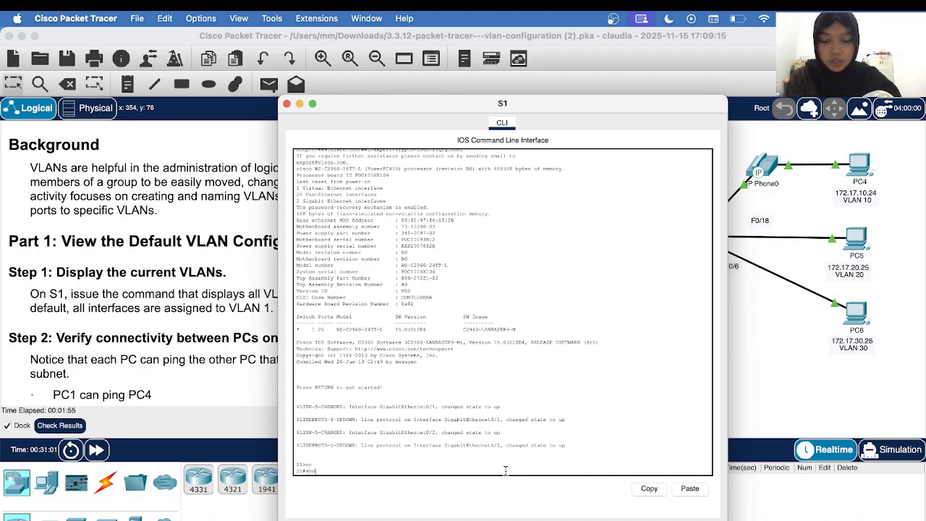
text(w)
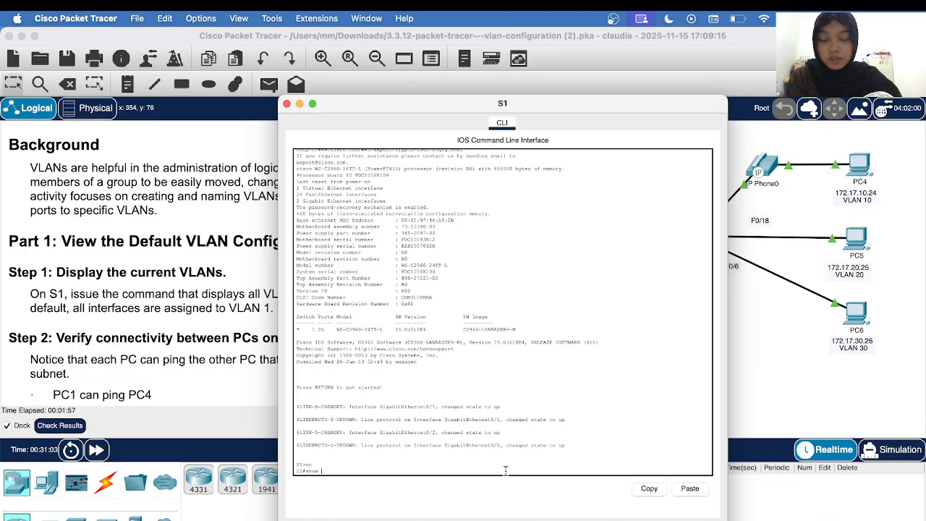
text( vlan)
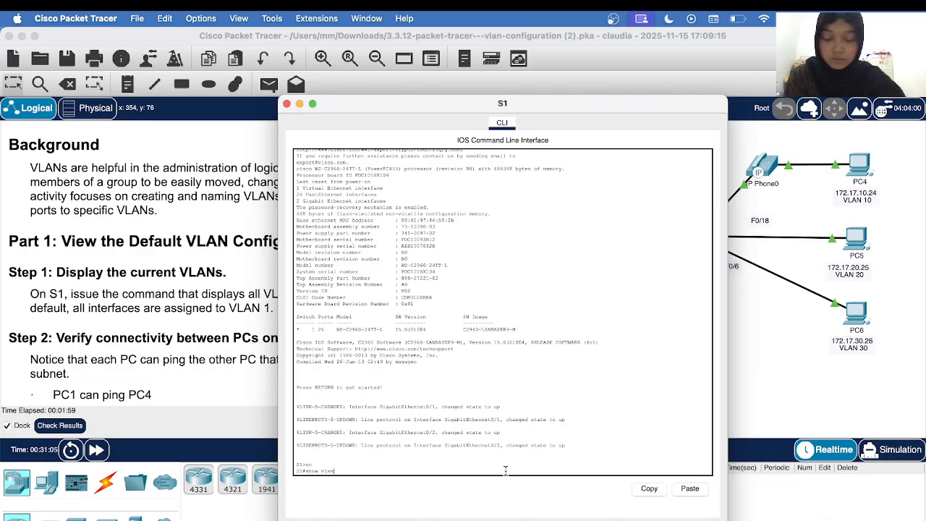
text( b)
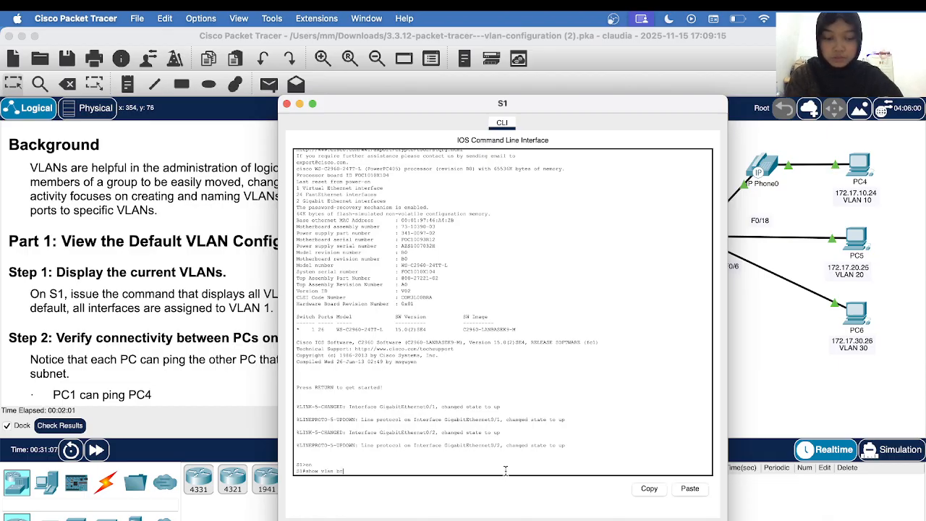
text(rief)
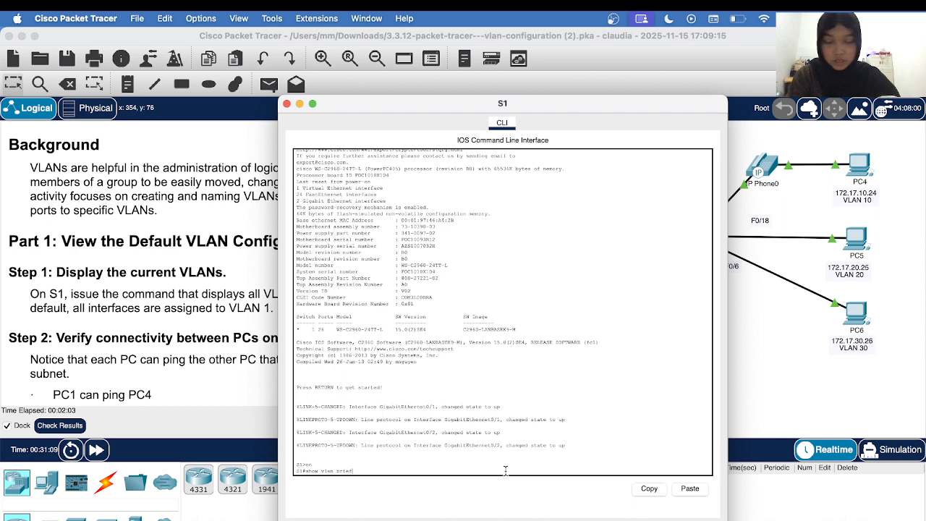
key(Return)
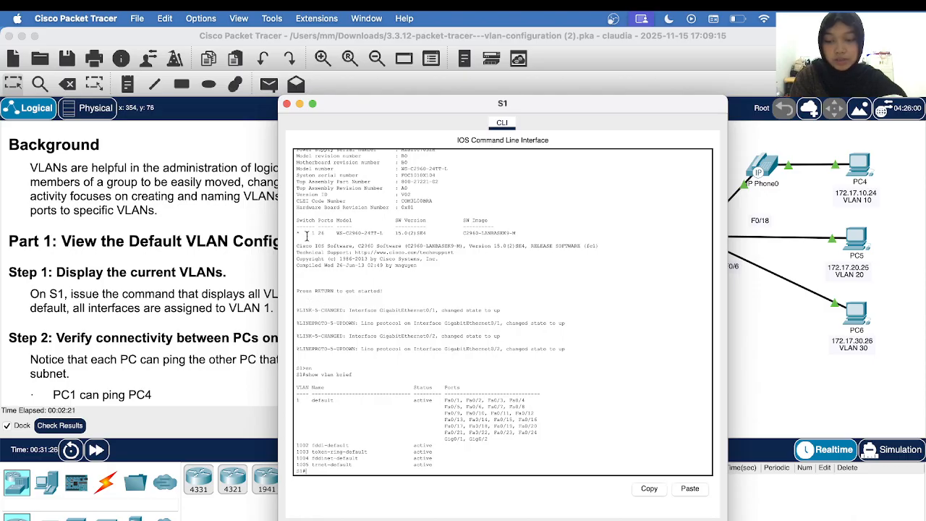
click(287, 104)
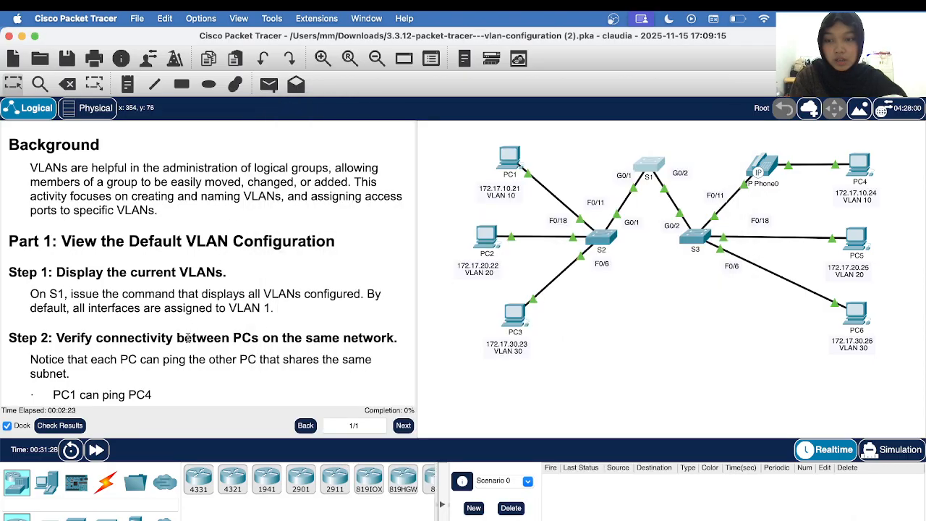
Copy PC4's IP address, 172.17.10.24, from the addressing table for the PC1 connectivity test
scroll(188, 337, down, 3)
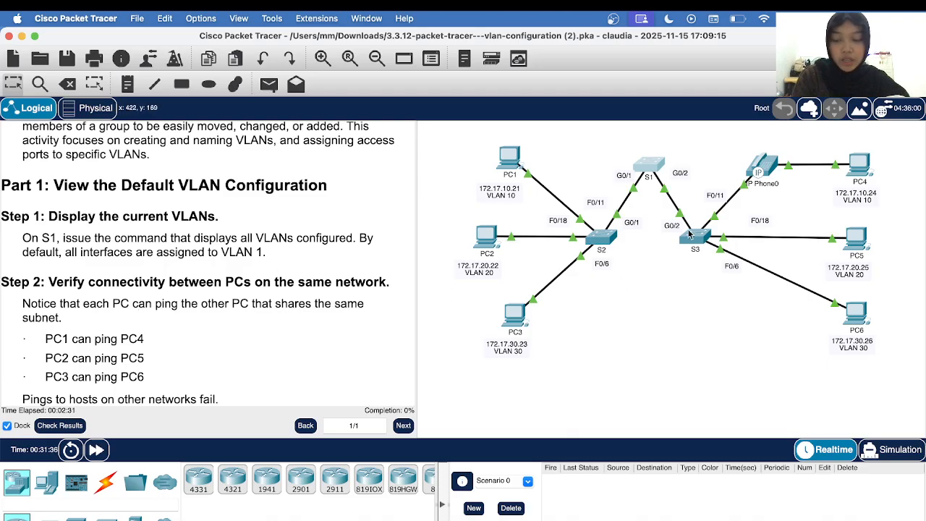
mouse_move(690, 233)
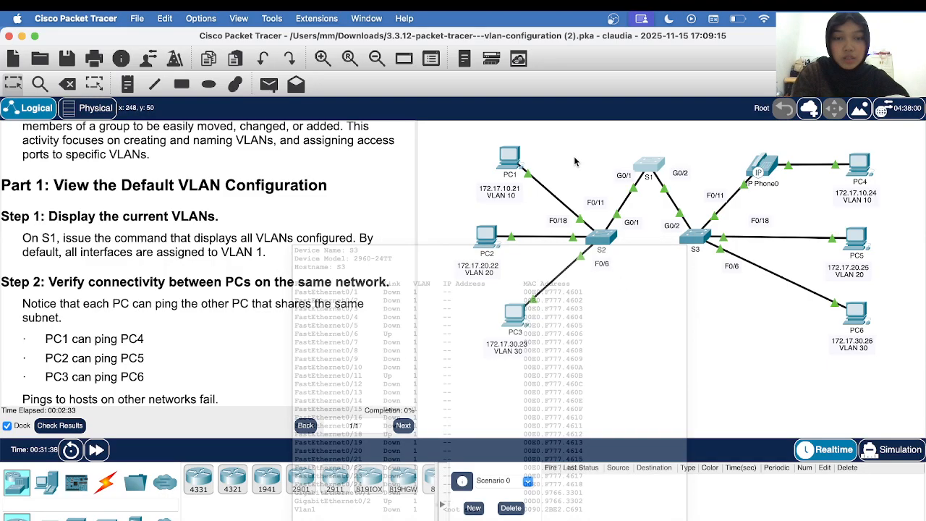
click(508, 156)
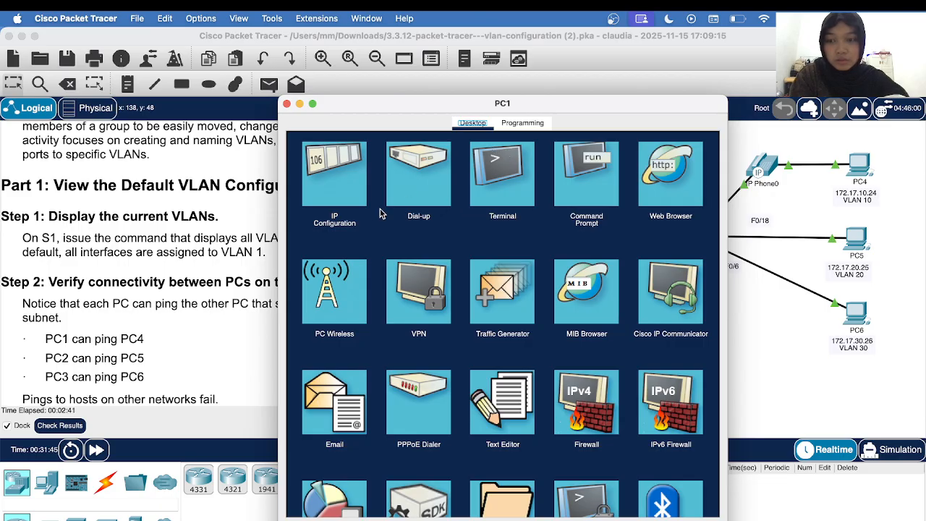
scroll(178, 275, up, 10)
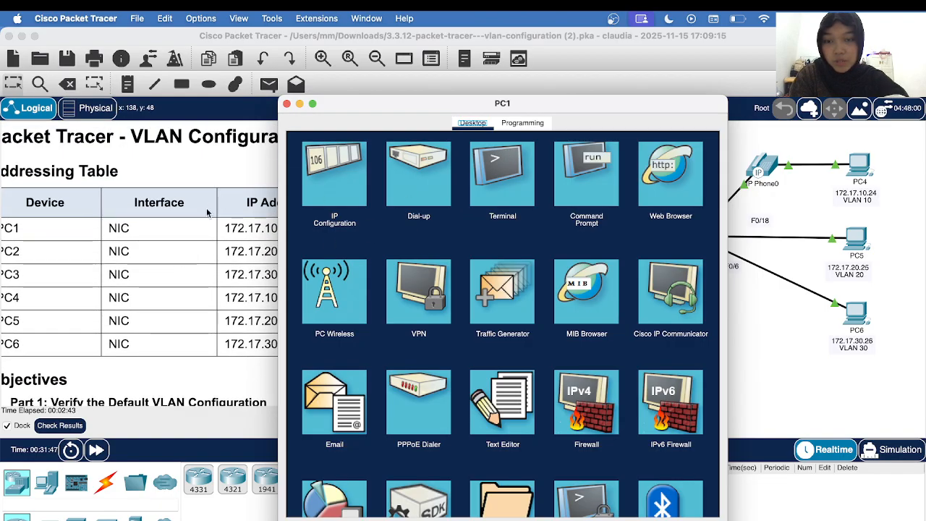
click(176, 244)
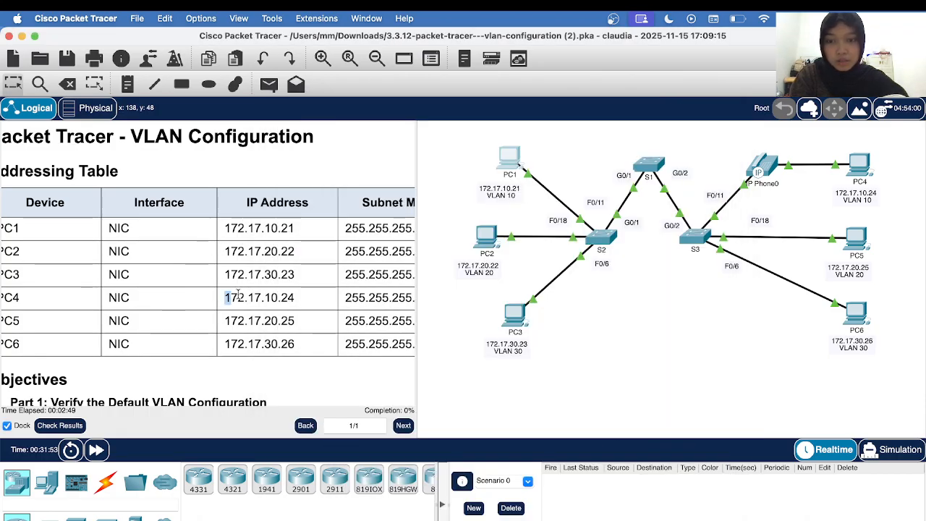
drag(225, 298, 311, 304)
right_click(311, 305)
click(318, 309)
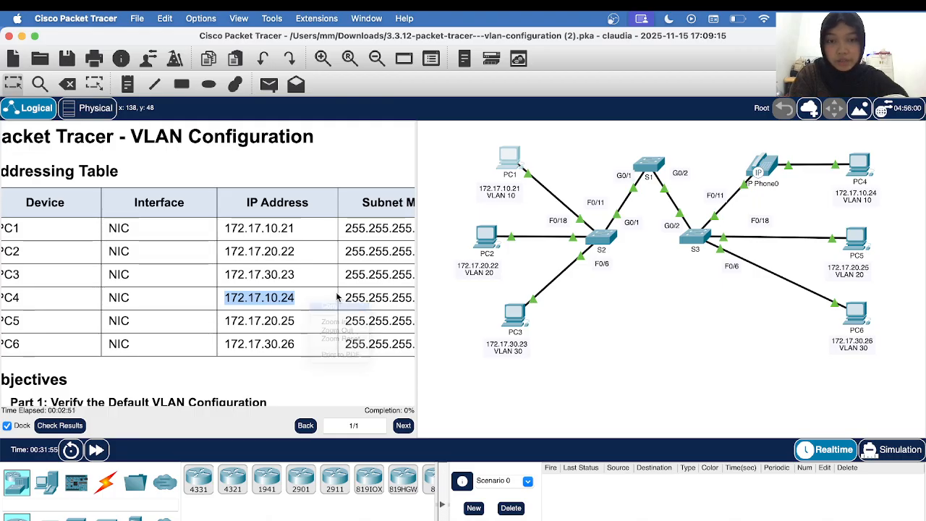
Open PC1's command prompt and ping PC4 at 172.17.10.24, using the copied address
click(508, 152)
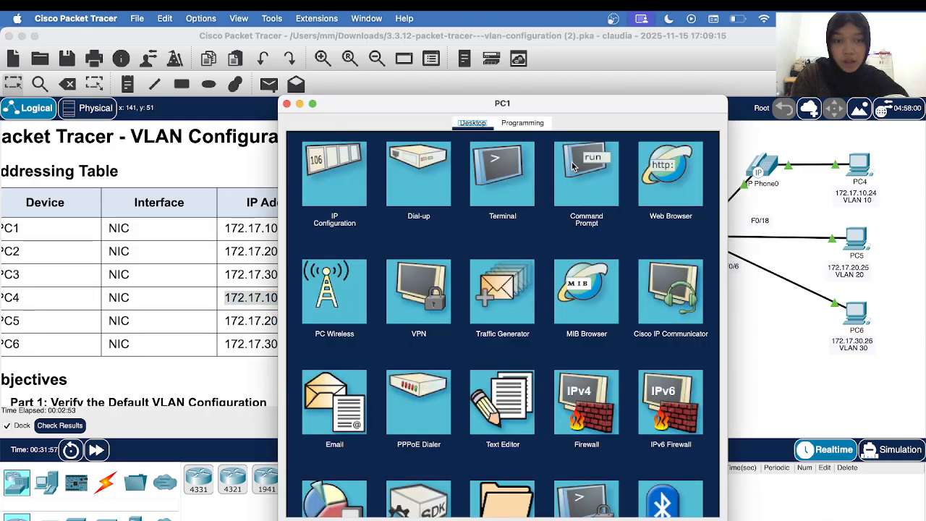
click(581, 166)
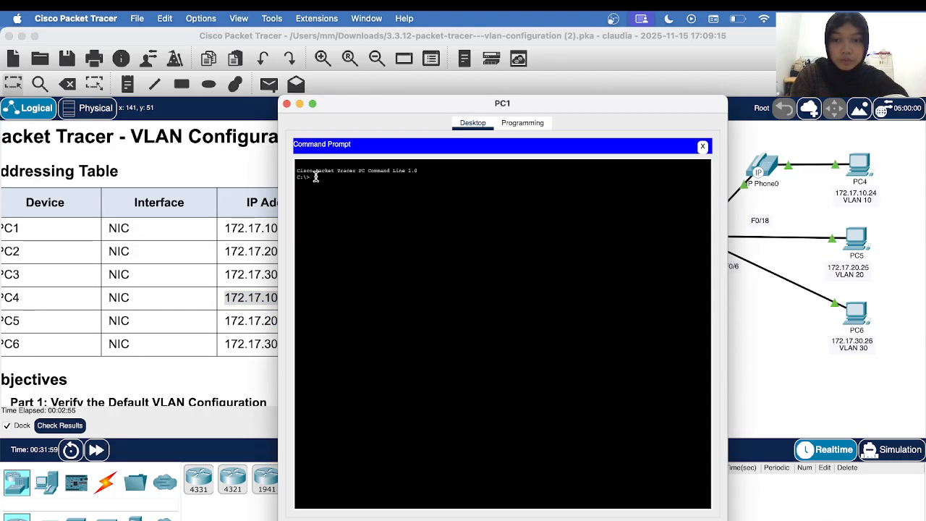
text(ping)
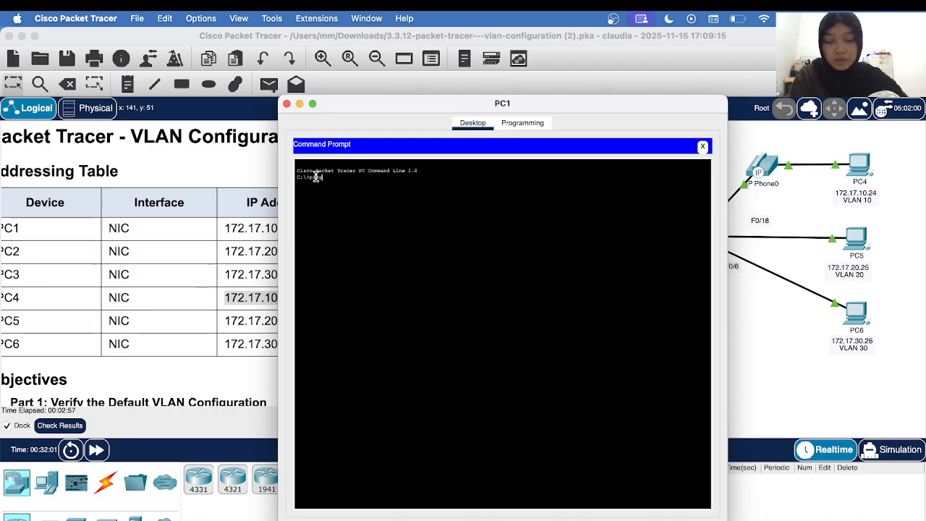
right_click(324, 178)
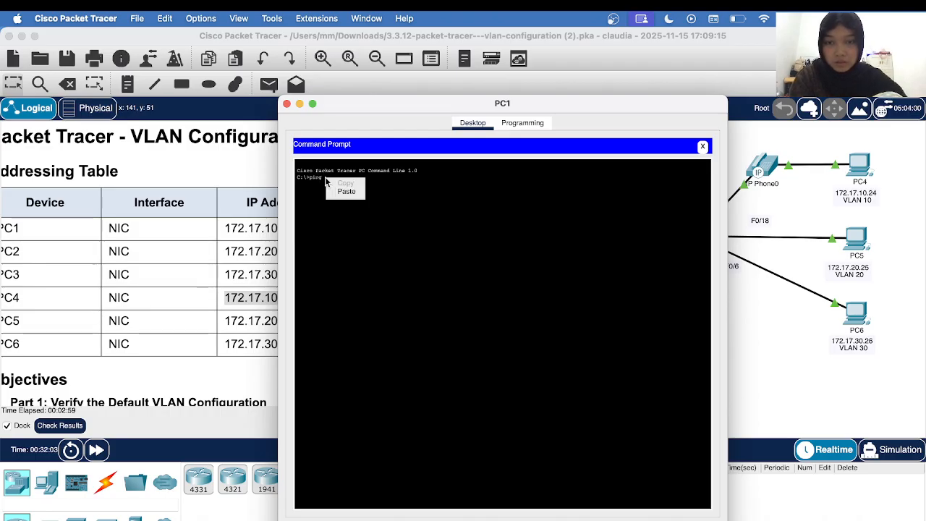
click(347, 192)
key(Return)
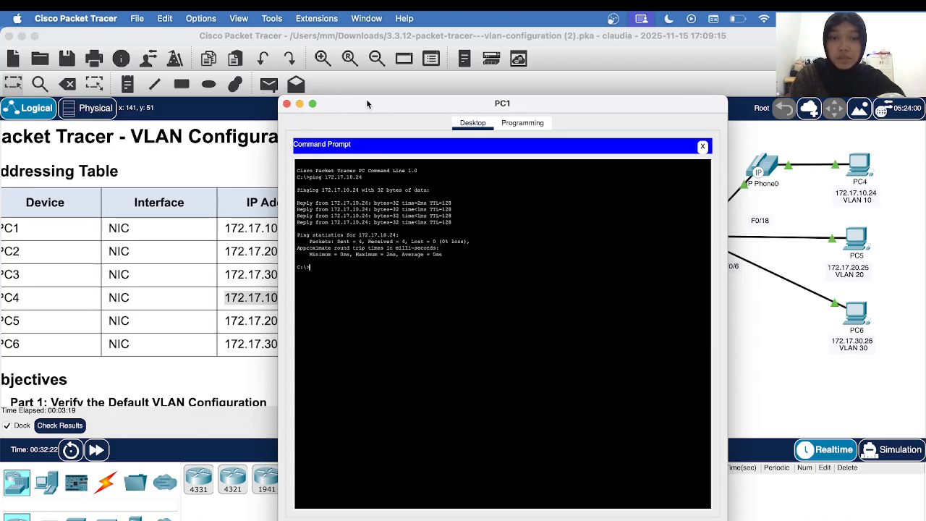
Uncover the addressing table and copy PC3's IP address, 172.17.30.23, for a ping test to another network
drag(367, 102, 558, 104)
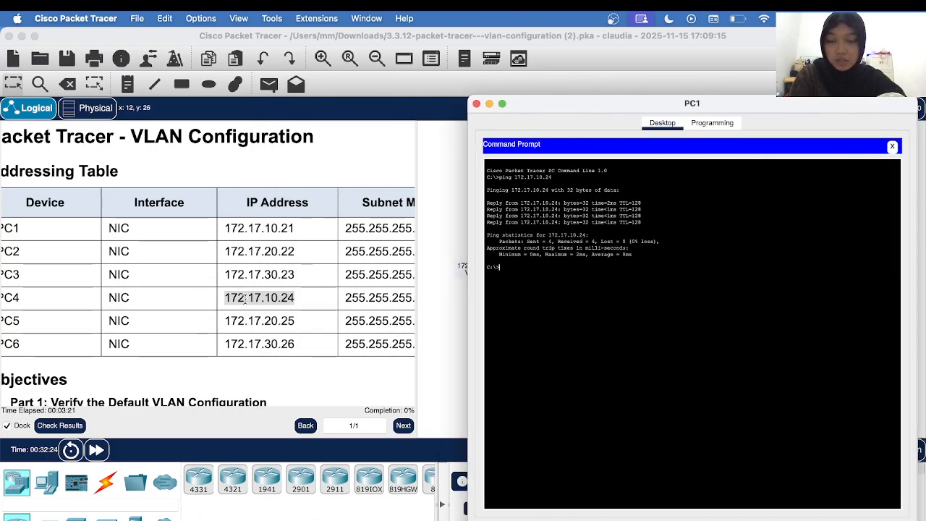
click(227, 297)
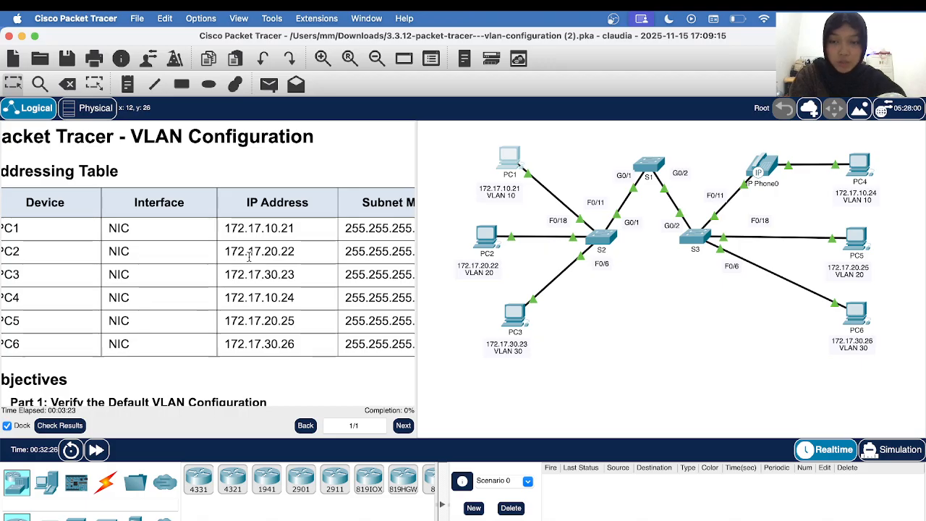
drag(225, 274, 308, 274)
right_click(308, 274)
click(318, 273)
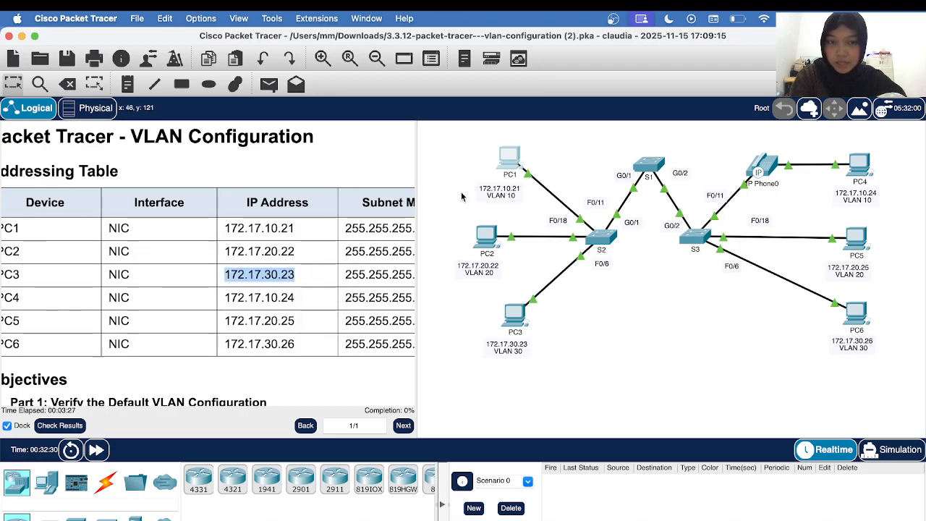
Ping PC3 at 172.17.30.23 from PC1's command prompt, and close the PC1 window
click(505, 168)
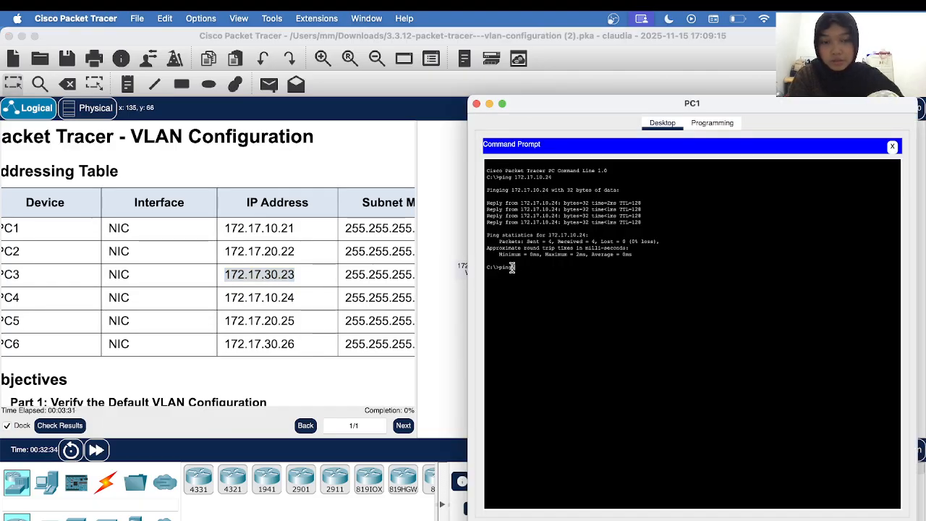
right_click(515, 267)
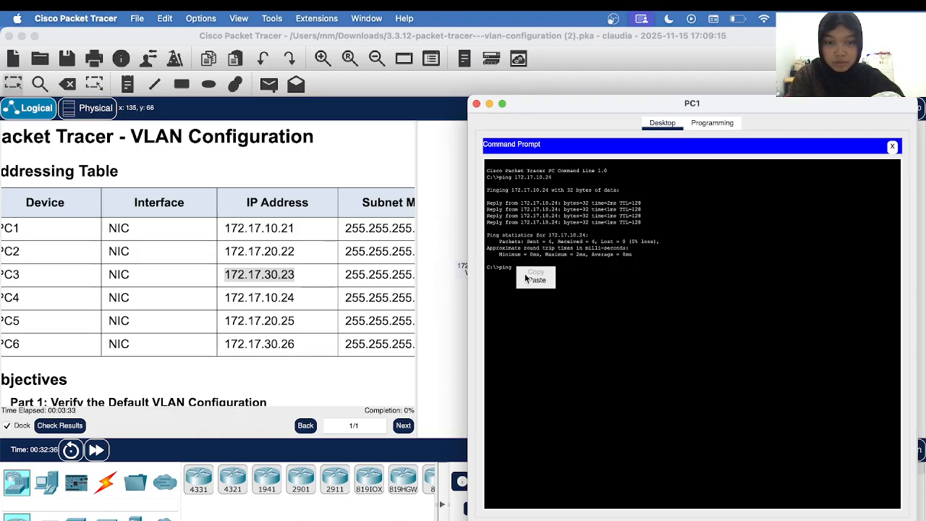
click(535, 279)
key(Return)
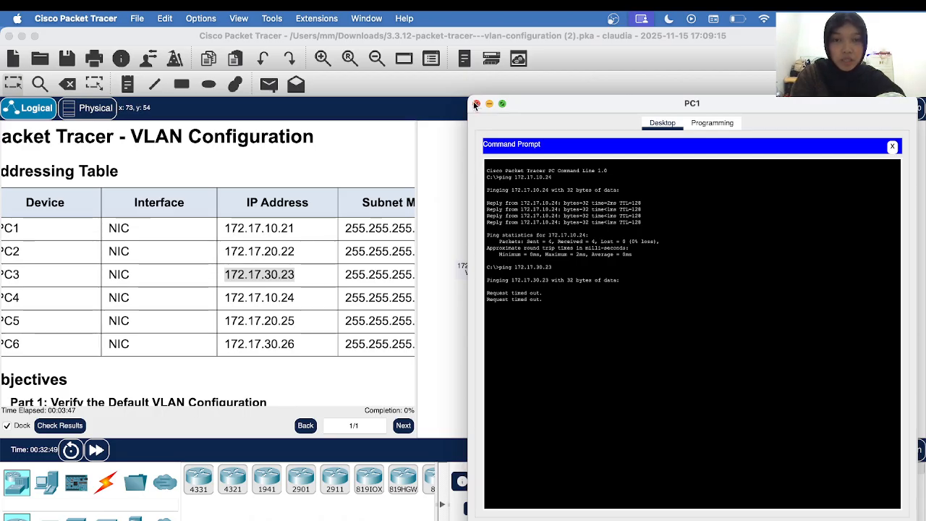
click(476, 104)
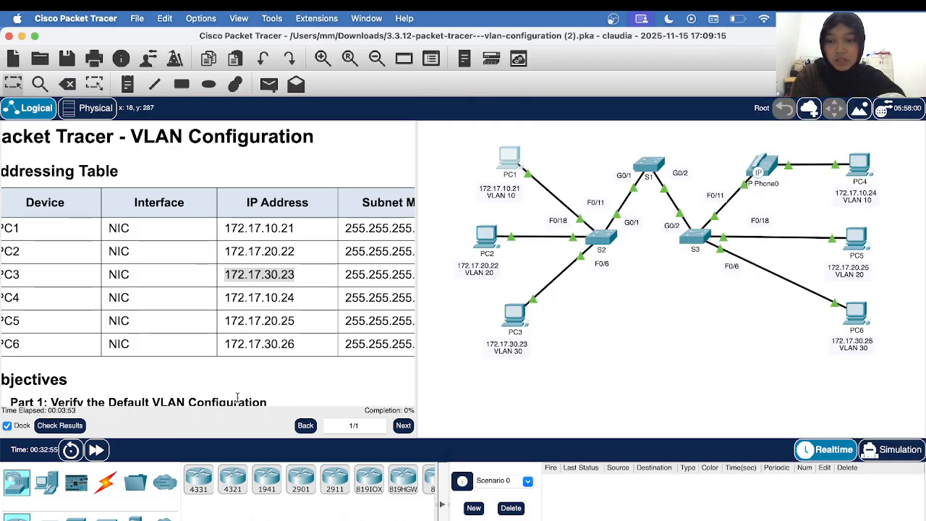
Read the connectivity notes and VLAN benefits question ending Part 1, and the Part 2 Step 1 instructions for creating VLANs on S1
scroll(227, 327, down, 15)
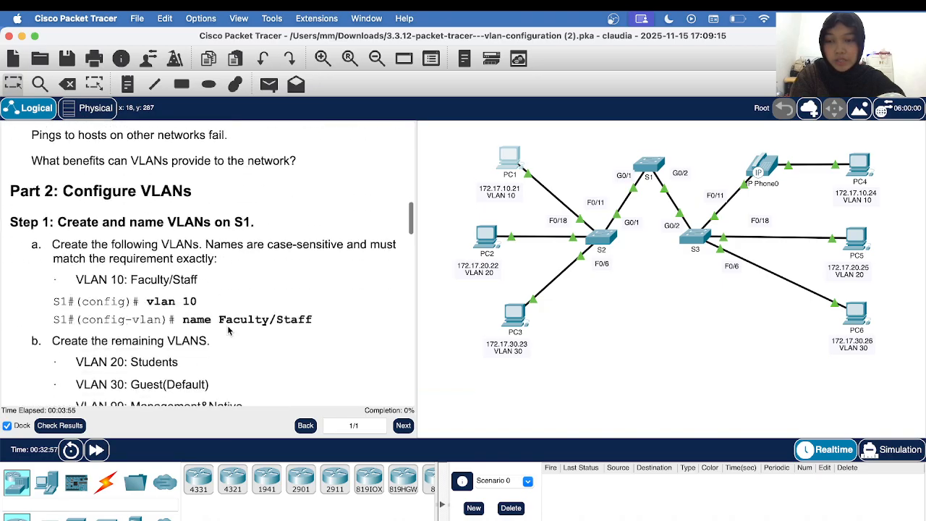
scroll(227, 330, up, 5)
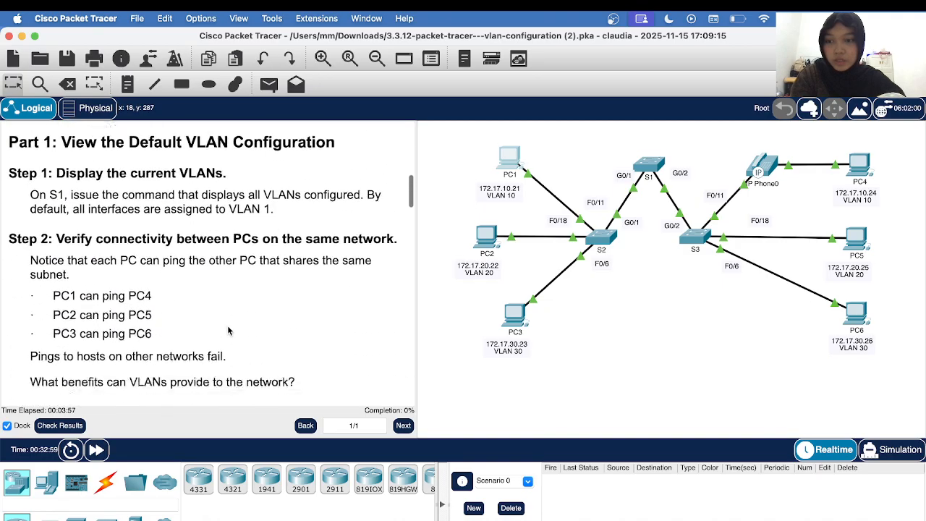
mouse_move(30, 352)
mouse_down()
mouse_move(303, 339)
mouse_move(306, 359)
mouse_up()
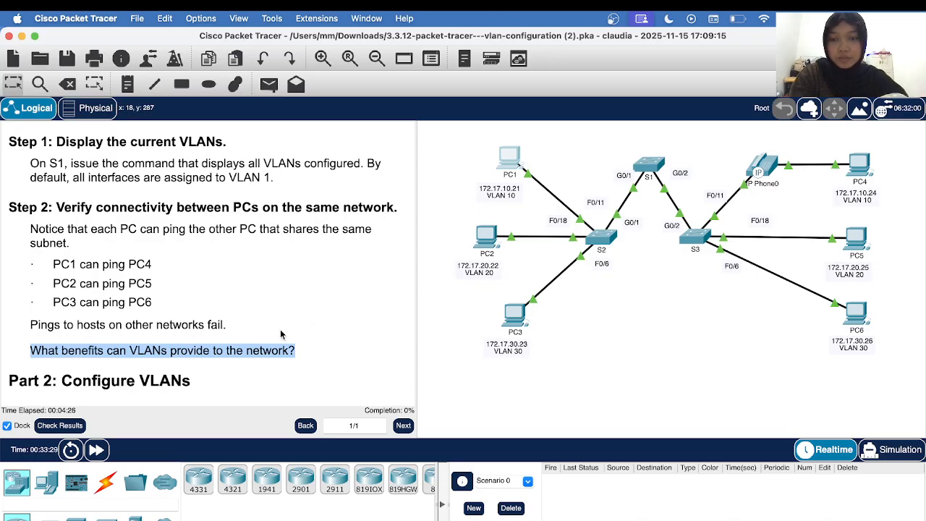
click(272, 366)
scroll(161, 374, down, 3)
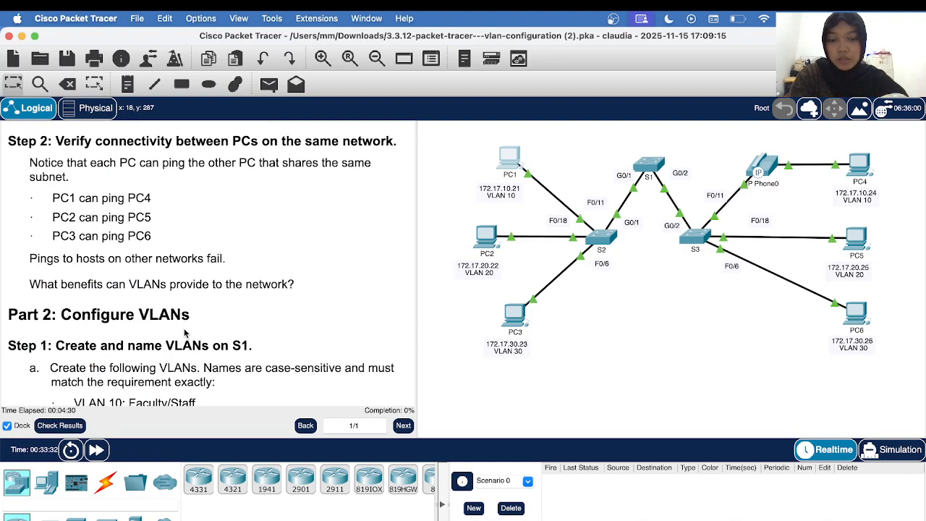
scroll(120, 337, down, 2)
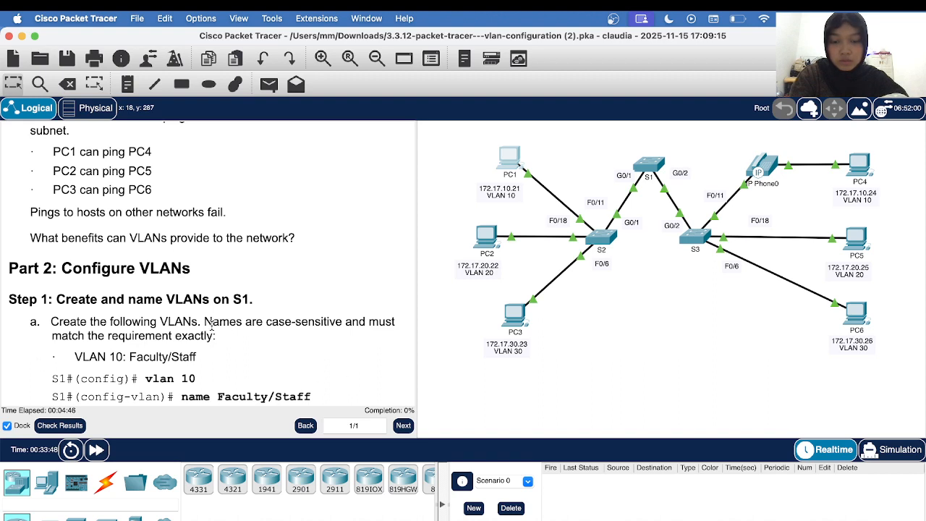
scroll(211, 325, up, 1)
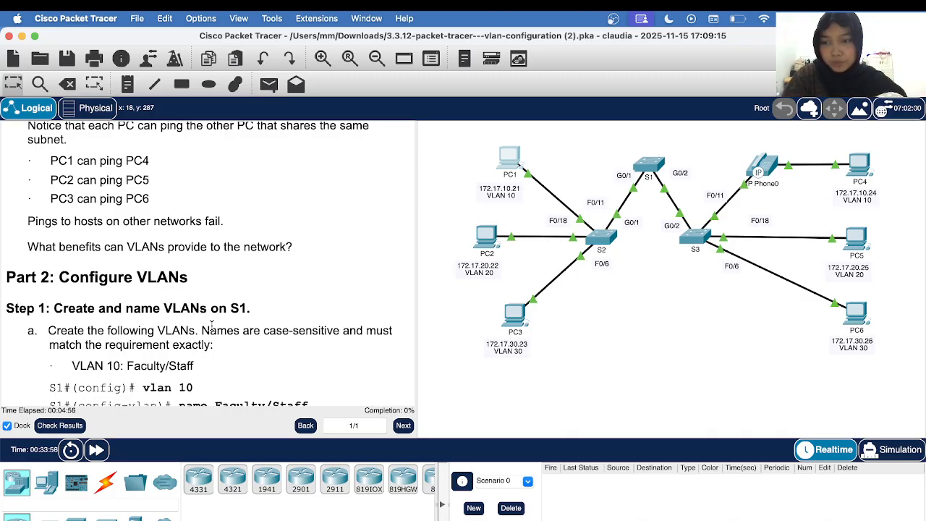
scroll(210, 324, down, 3)
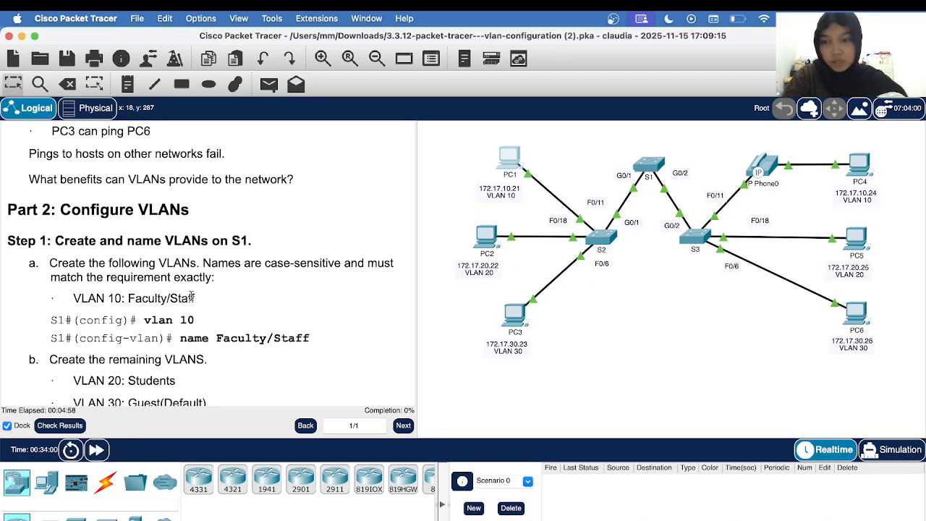
Enter global configuration mode on switch S1 with conf t and create VLAN 10
click(648, 167)
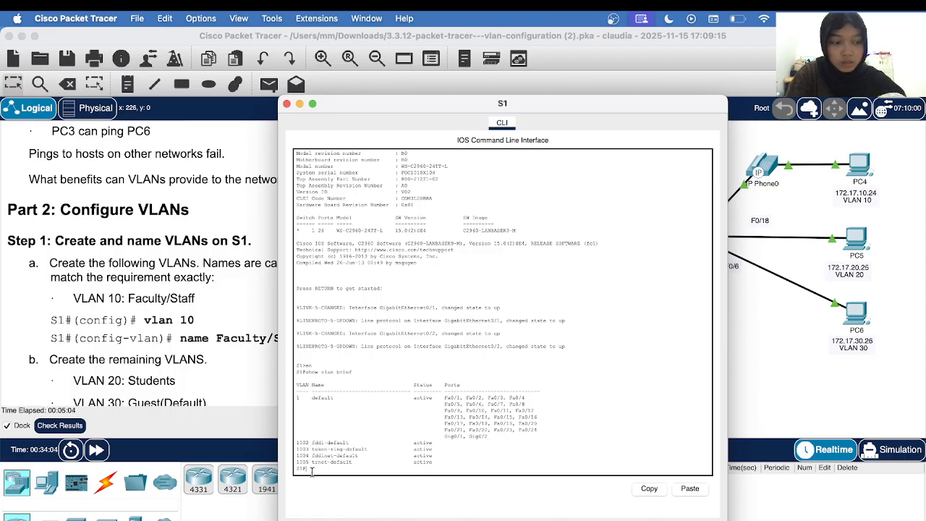
text(conf t)
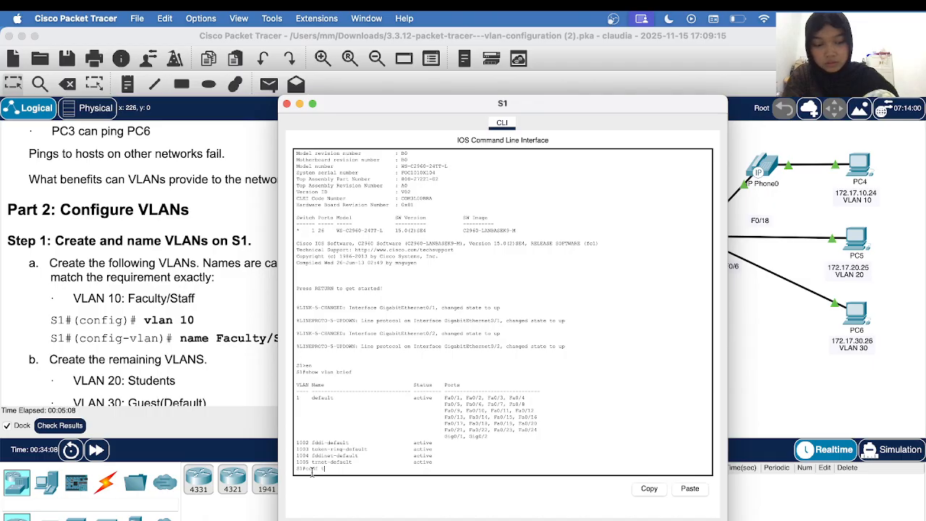
key(Return)
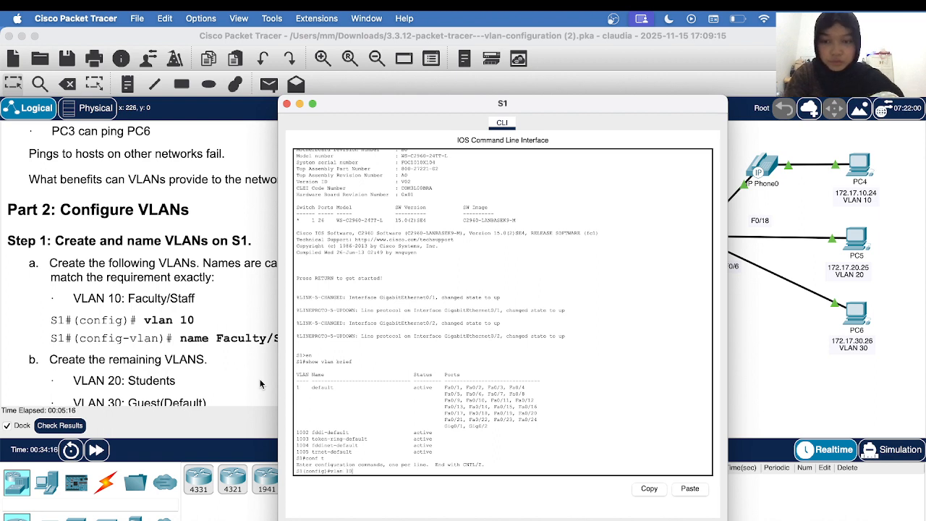
text(vlan 10)
key(Return)
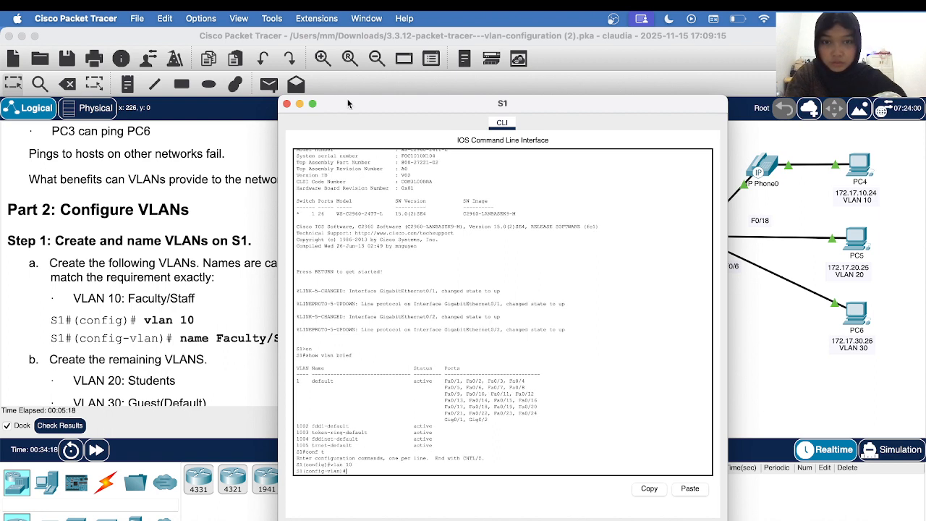
Name VLAN 10 on S1 by copying the command name Faculty/Staff from the instructions, and close the switch window
drag(350, 105, 485, 105)
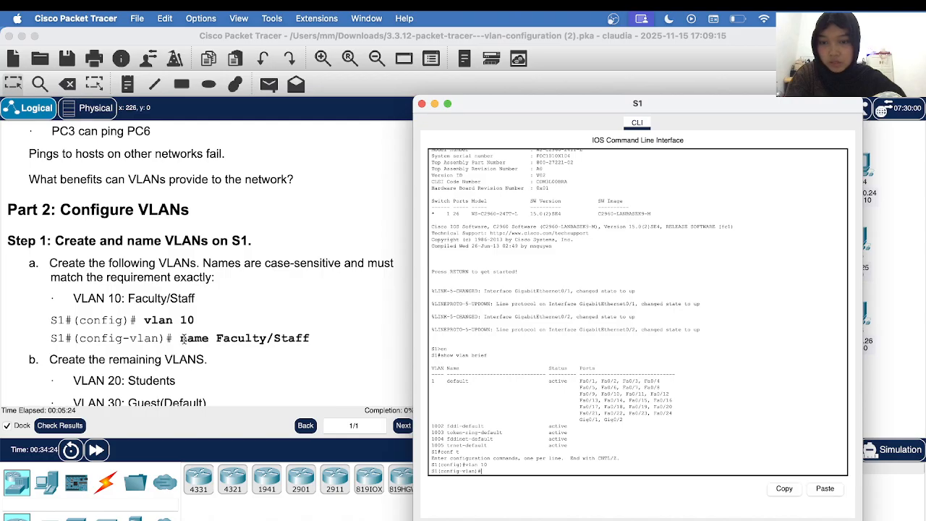
drag(180, 337, 311, 338)
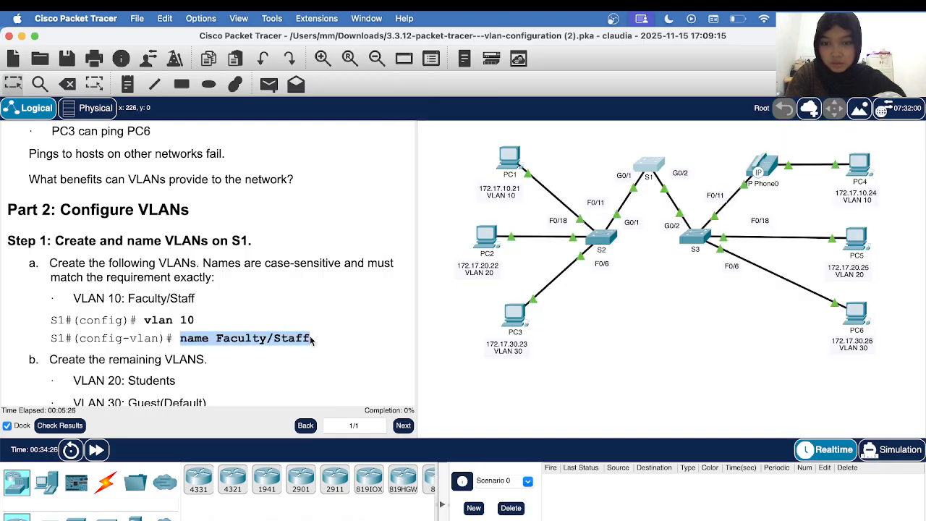
right_click(311, 338)
click(338, 343)
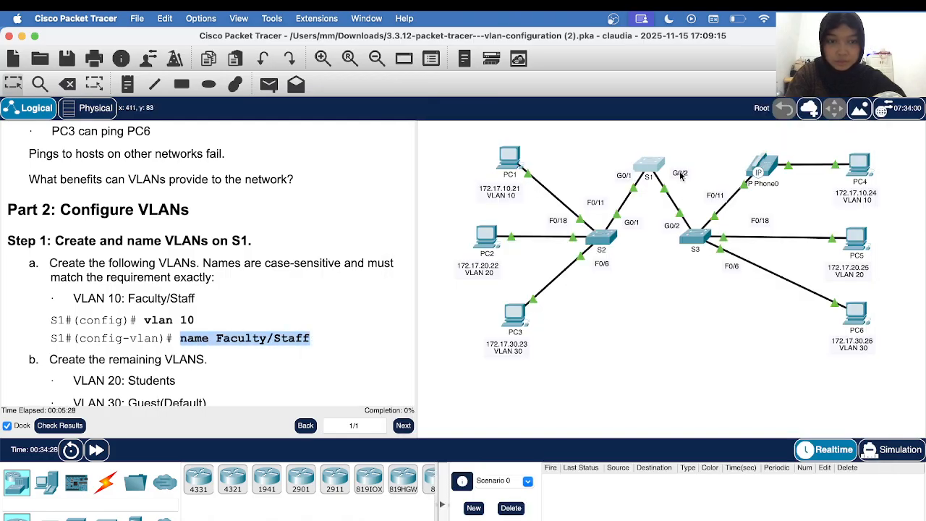
click(650, 160)
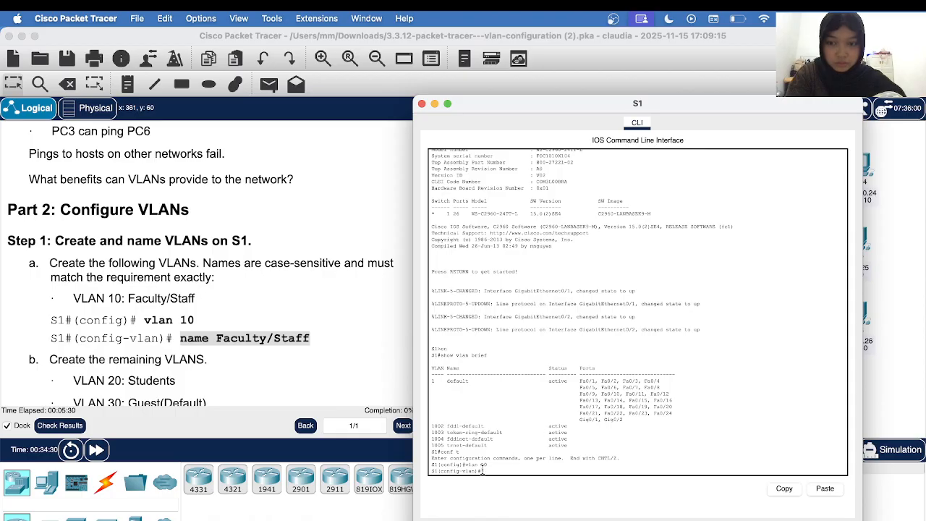
right_click(482, 470)
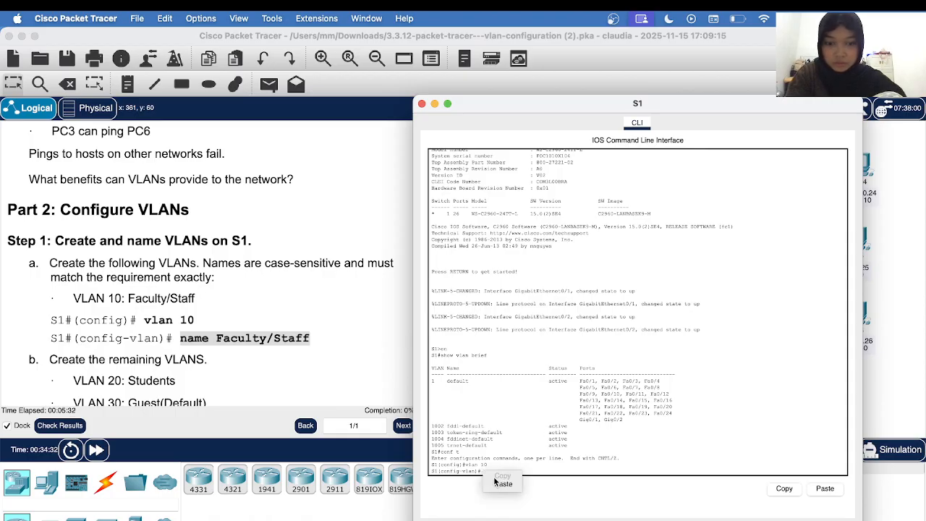
click(498, 485)
key(Return)
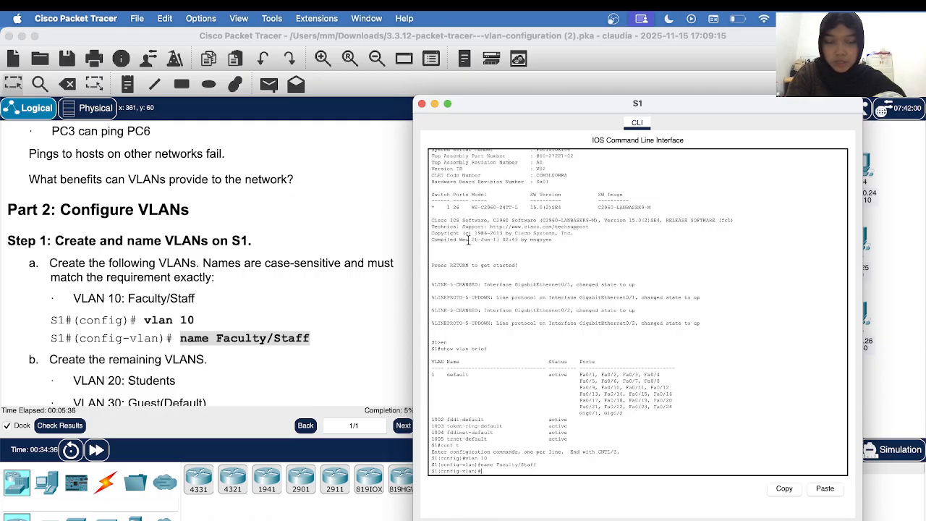
drag(497, 105, 543, 78)
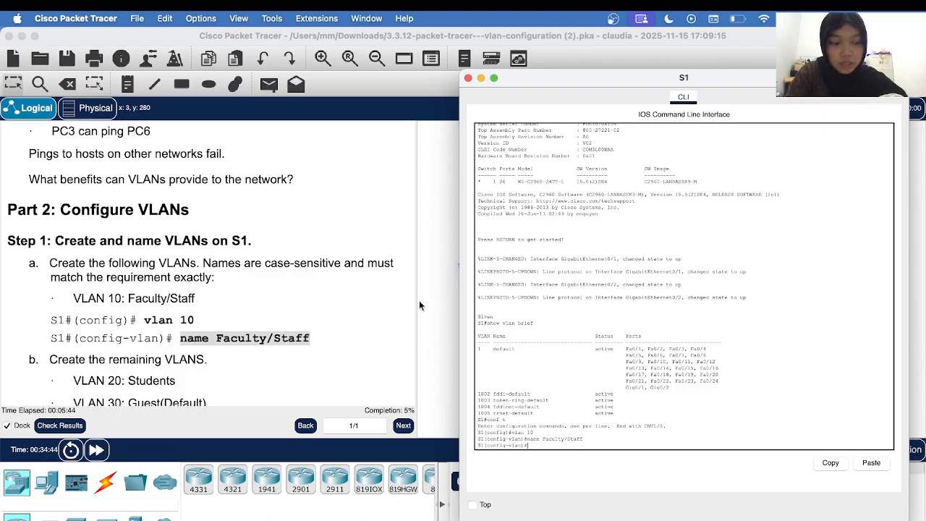
click(468, 78)
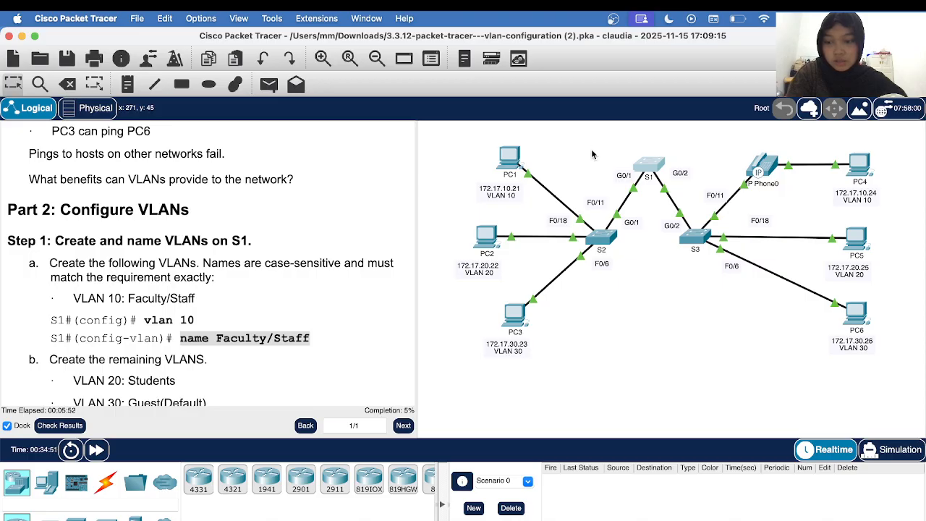
Reopen S1's command line, create VLAN 20, and move the window clear of the instructions
click(659, 168)
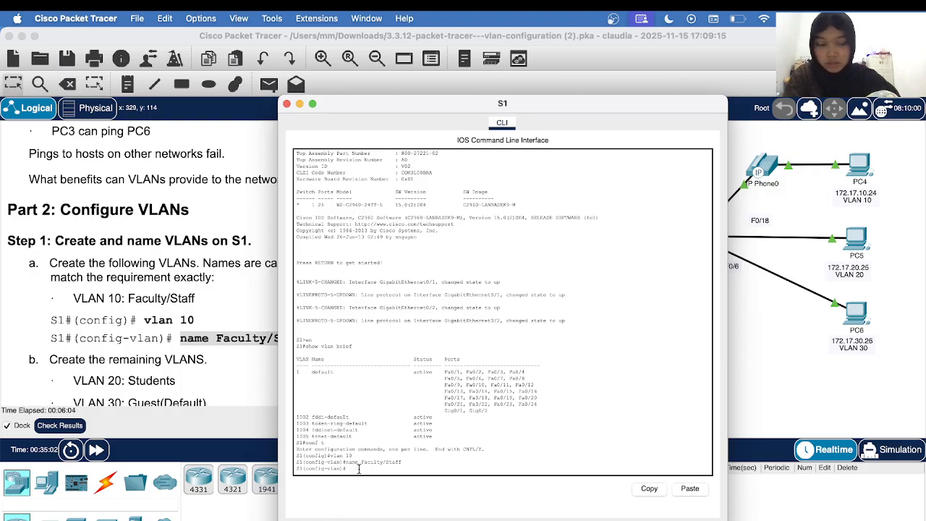
text(vlan 20)
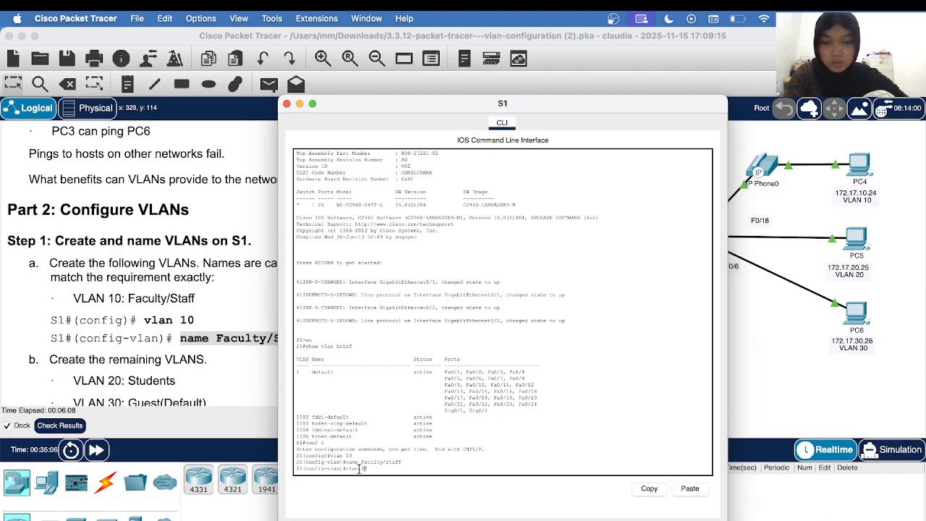
key(Return)
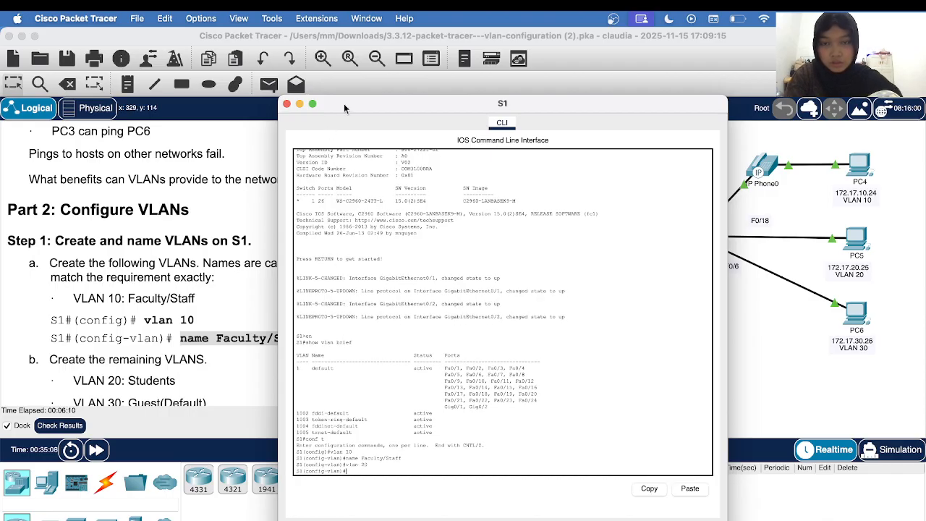
drag(344, 104, 492, 103)
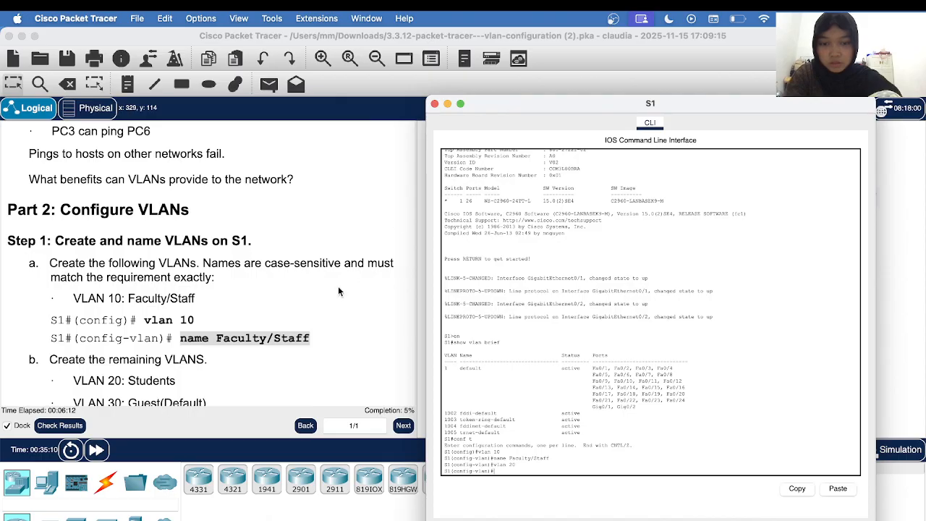
Name VLAN 20 on S1 Students, copying the name from the instructions into the name command
scroll(224, 311, down, 3)
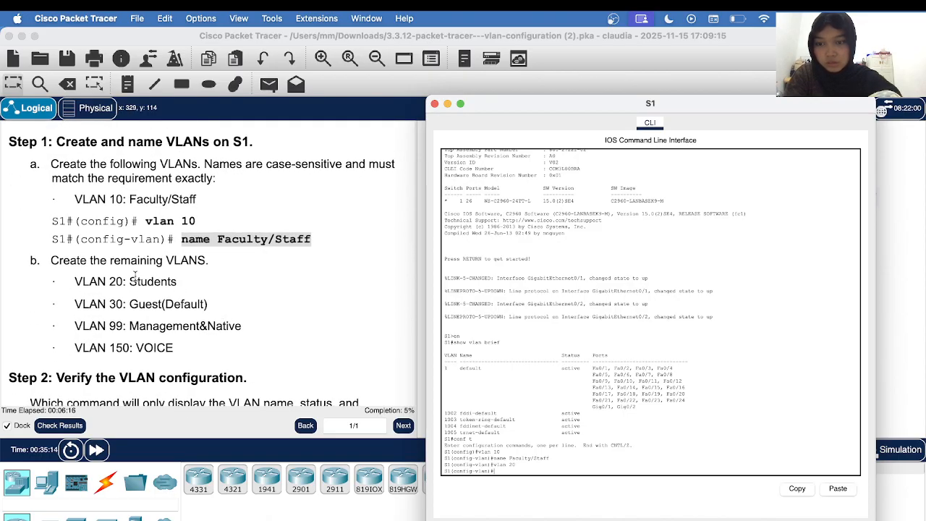
click(132, 277)
double_click(137, 281)
key(super+c)
right_click(182, 281)
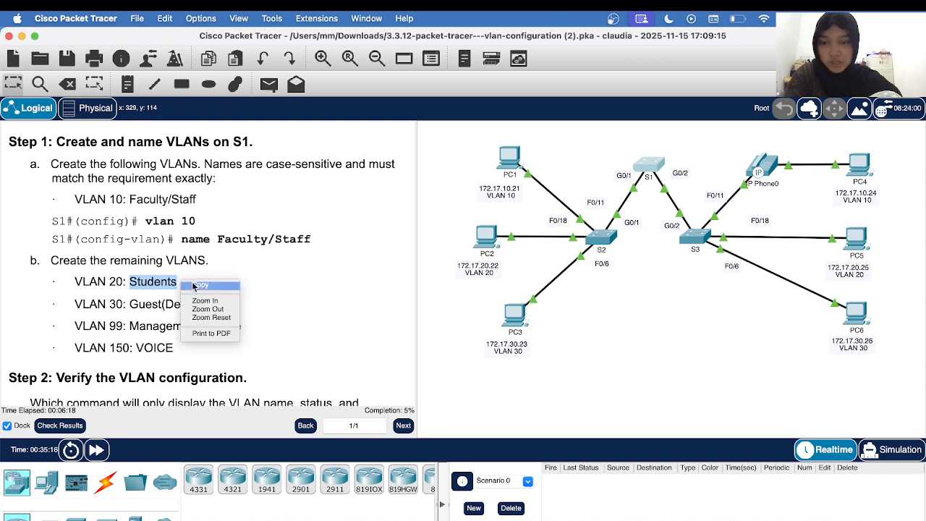
click(197, 286)
click(650, 162)
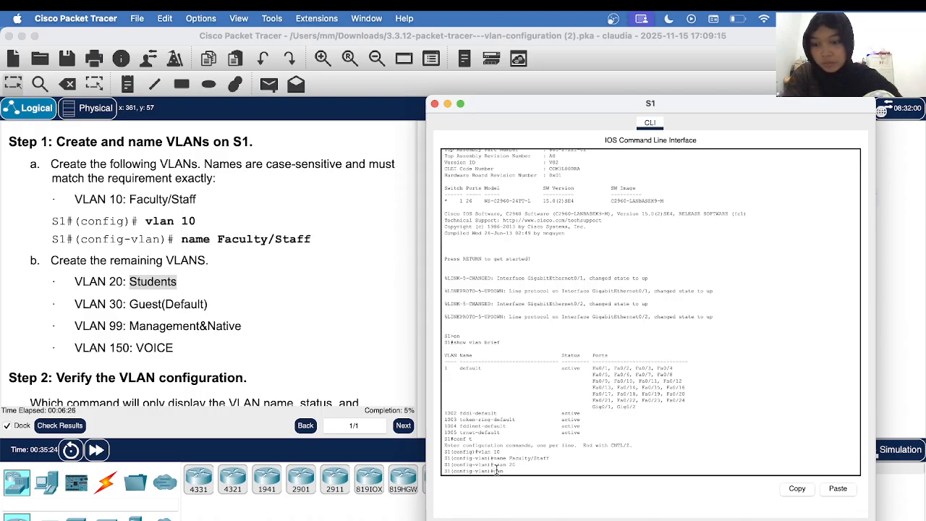
text(name)
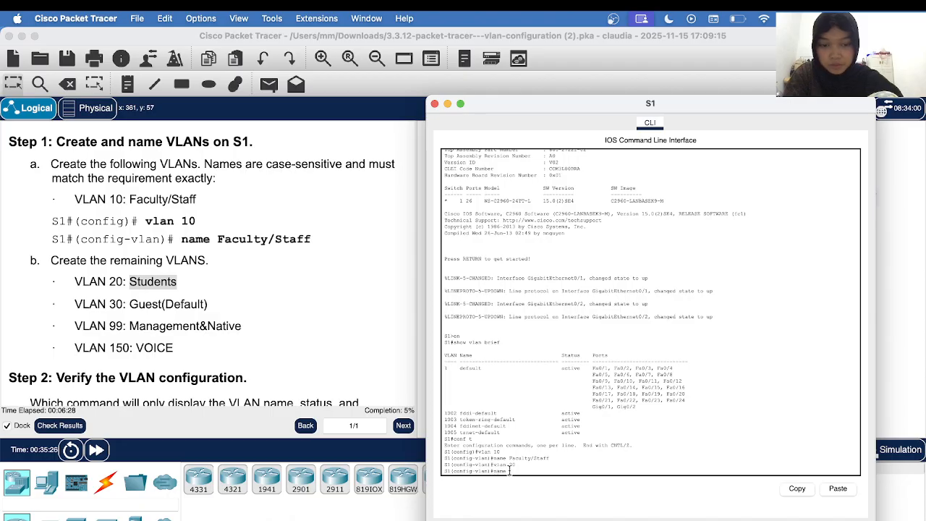
right_click(510, 470)
click(529, 484)
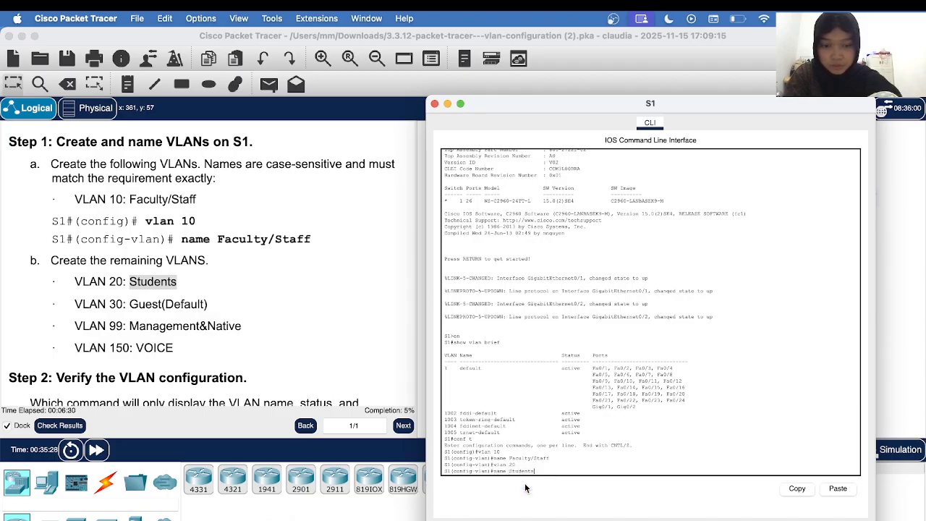
key(Return)
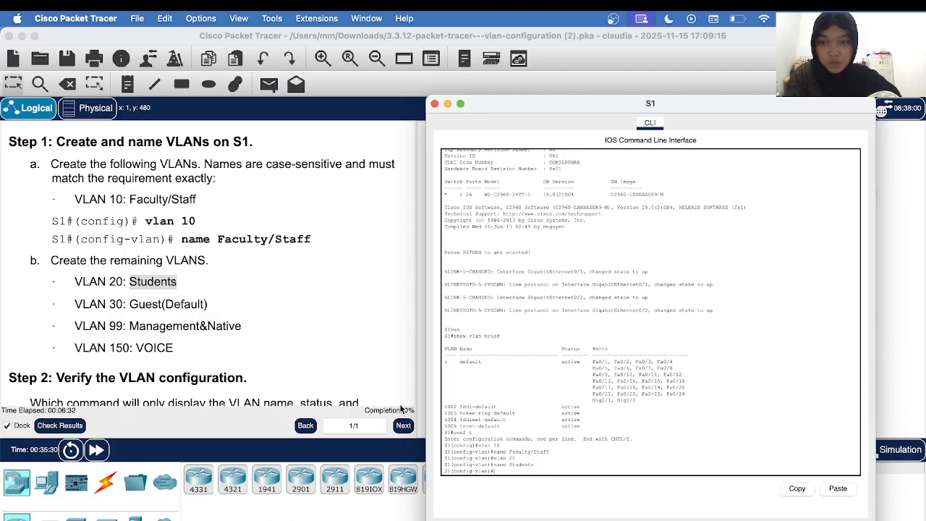
Create VLAN 30 on switch S1
text(vlan )
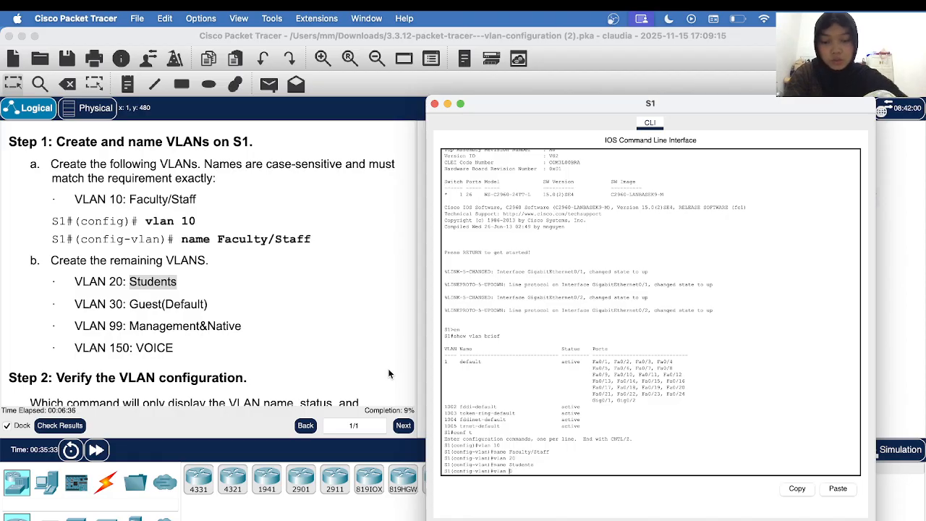
text(2030)
key(Return)
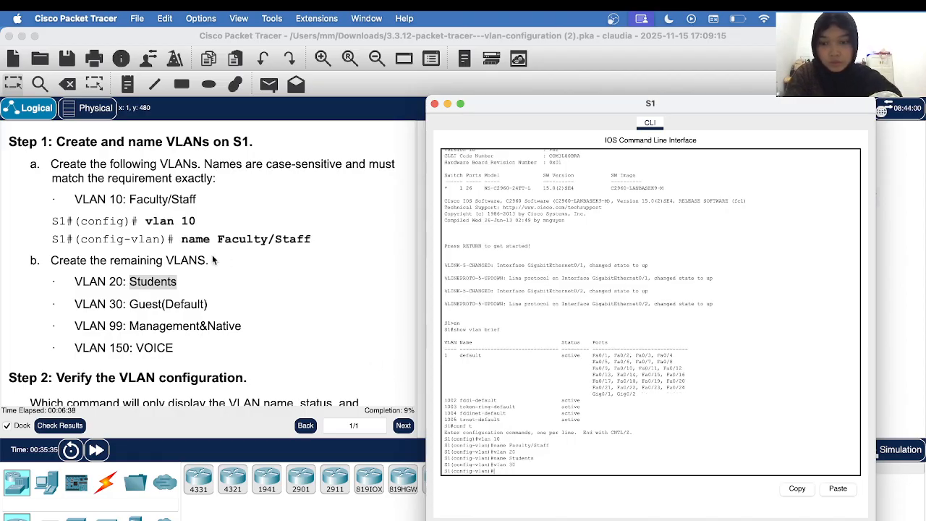
Name VLAN 30 on S1 Guest(Default), copying the name from the instructions into the name command
text(nam)
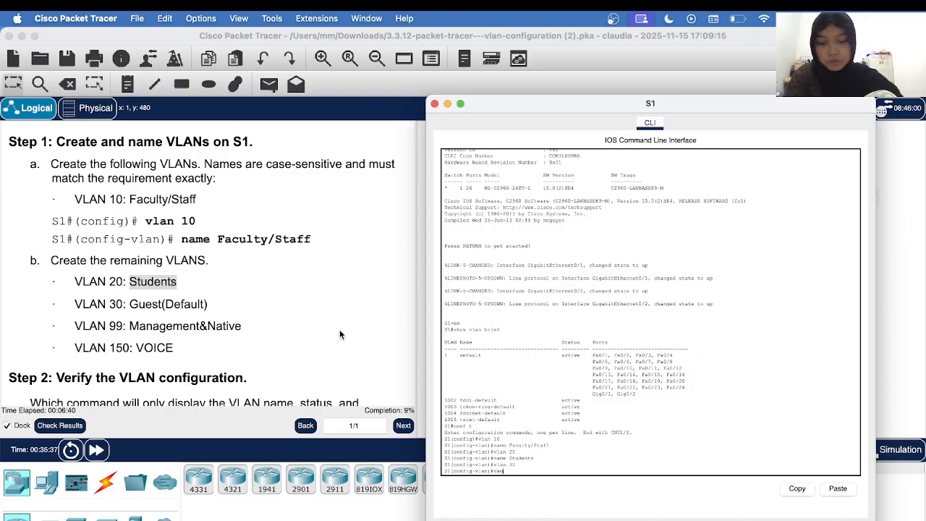
text(e)
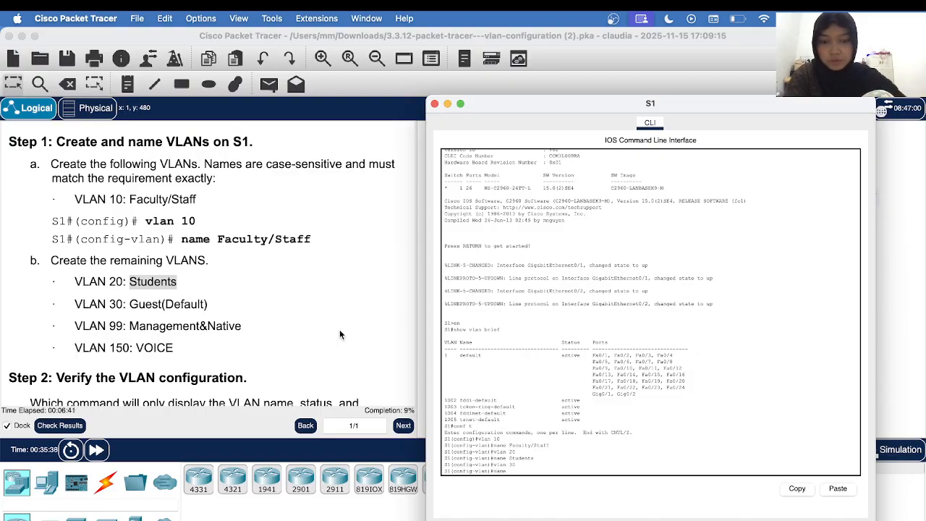
click(132, 303)
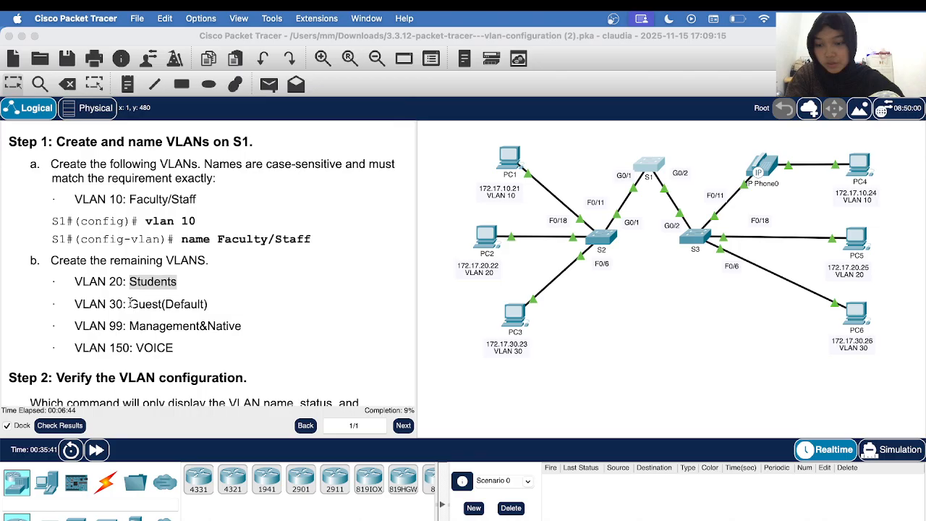
drag(132, 303, 215, 306)
right_click(214, 307)
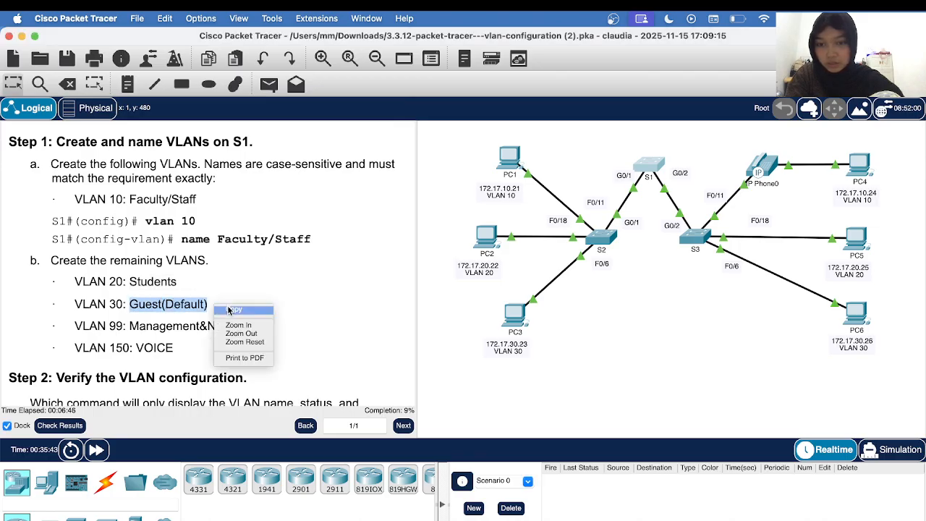
click(230, 309)
click(649, 165)
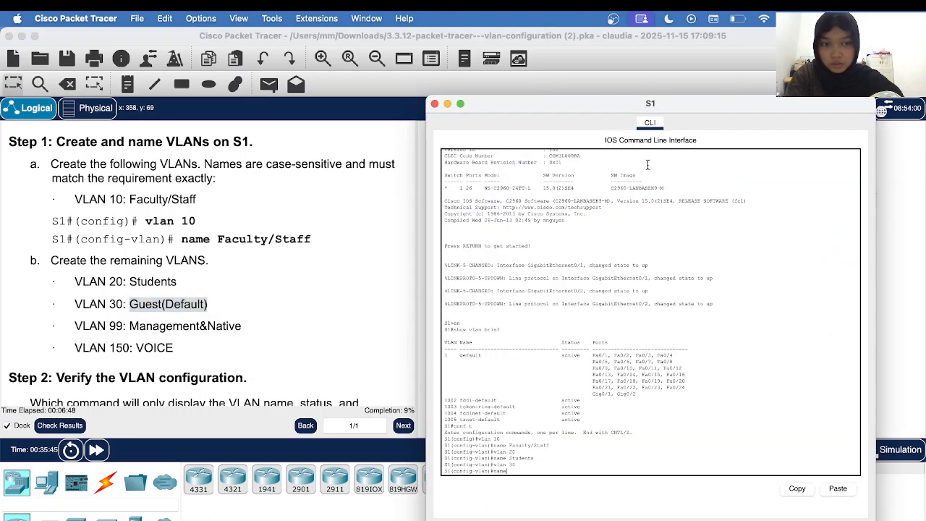
right_click(510, 472)
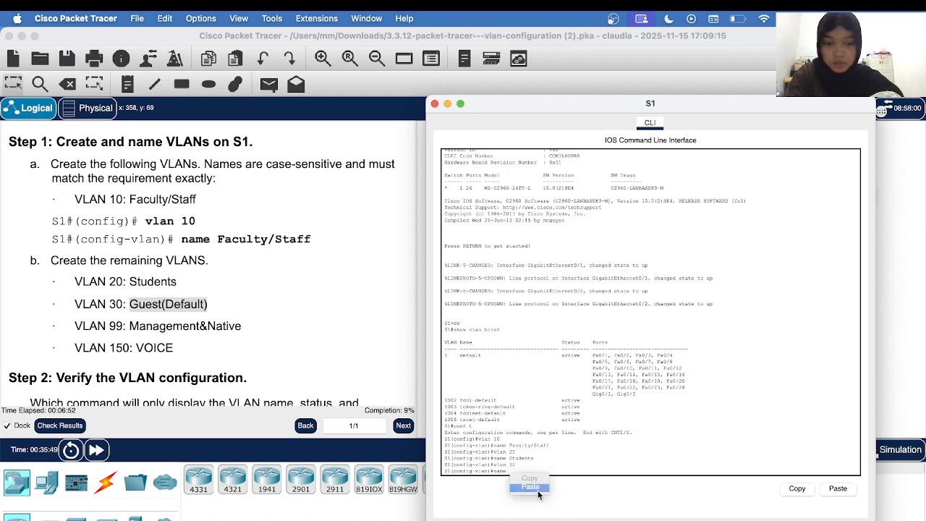
click(539, 489)
key(Return)
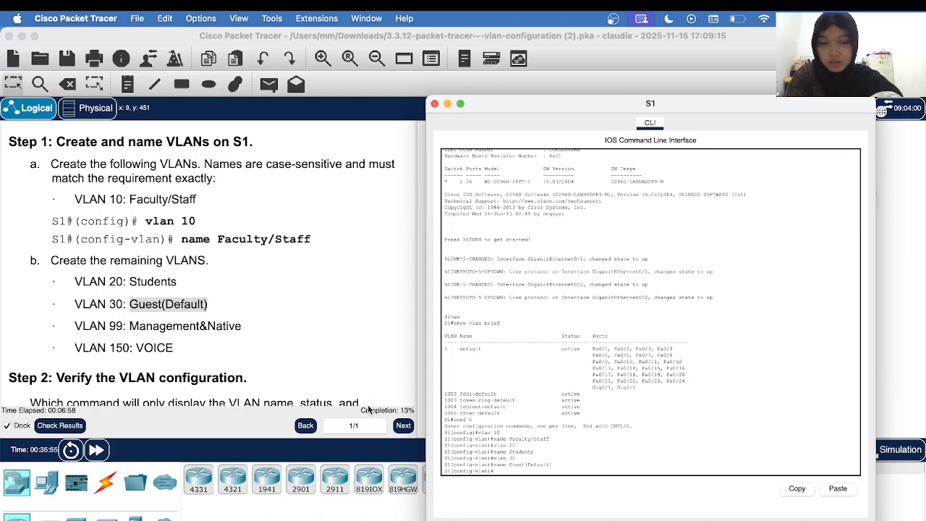
Create VLAN 99 on switch S1
key(Up)
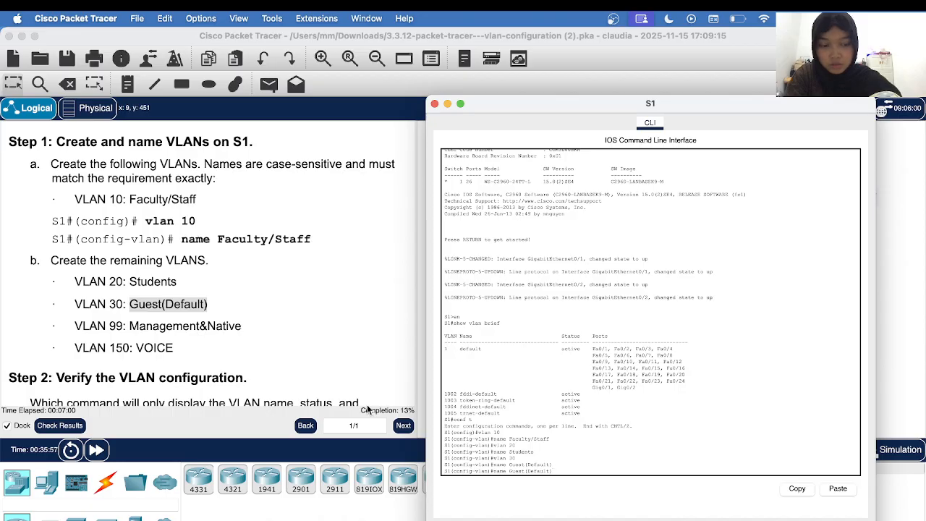
key(Down)
text(vlan )
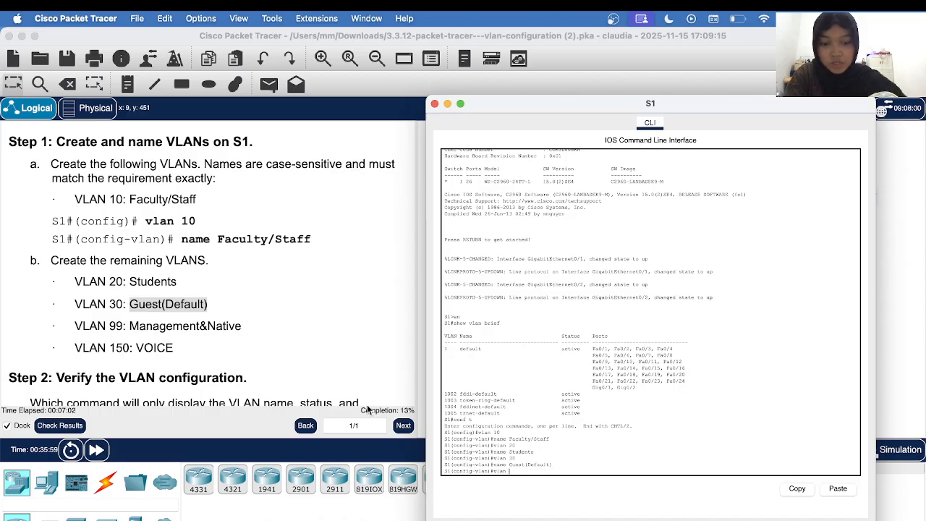
text(99)
key(Return)
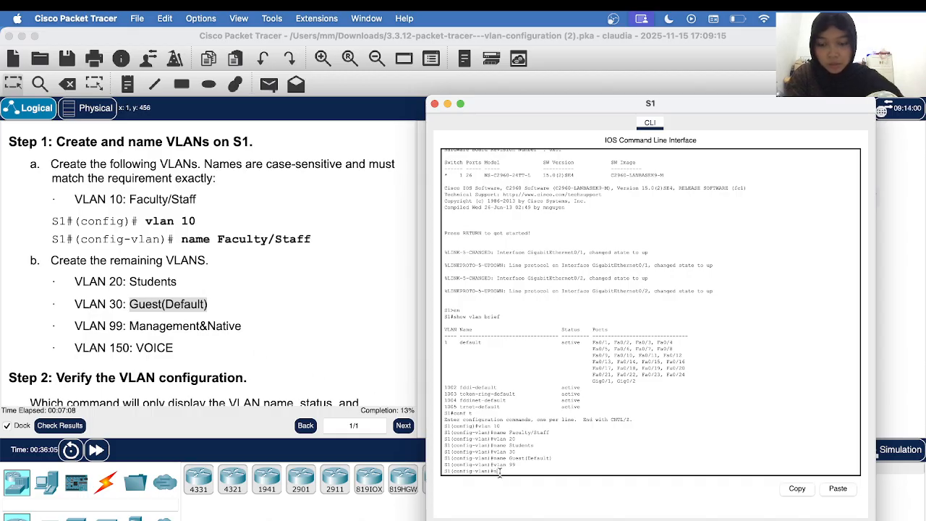
Name VLAN 99 on S1 Management&Native, copying the name from the instructions into the name command
text(name)
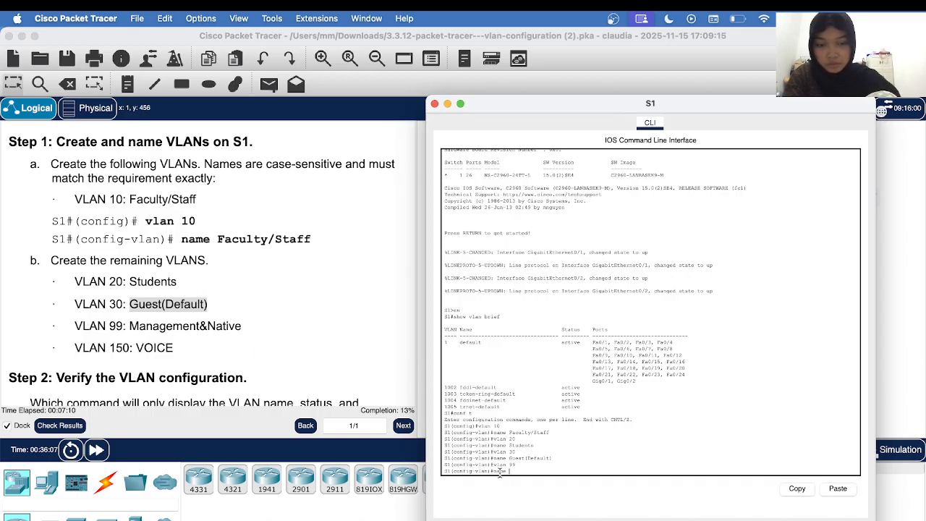
click(130, 326)
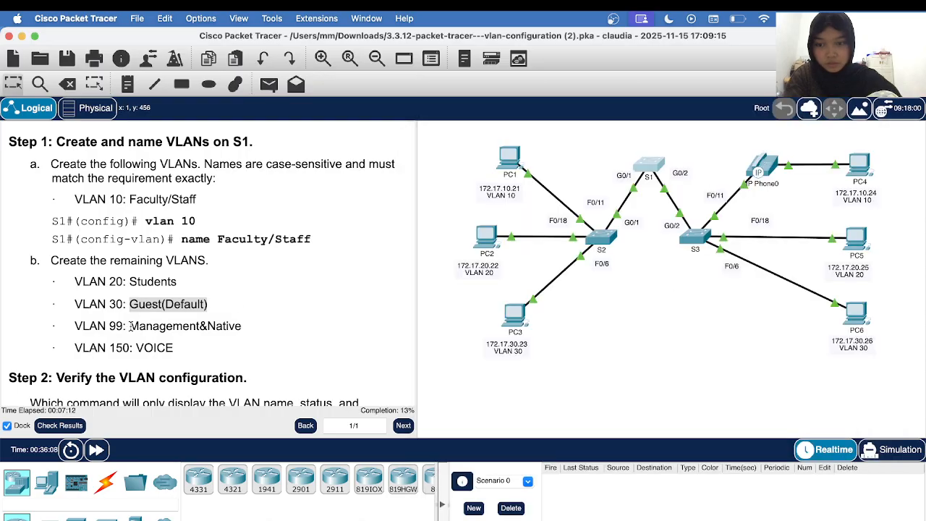
drag(130, 326, 242, 327)
right_click(244, 329)
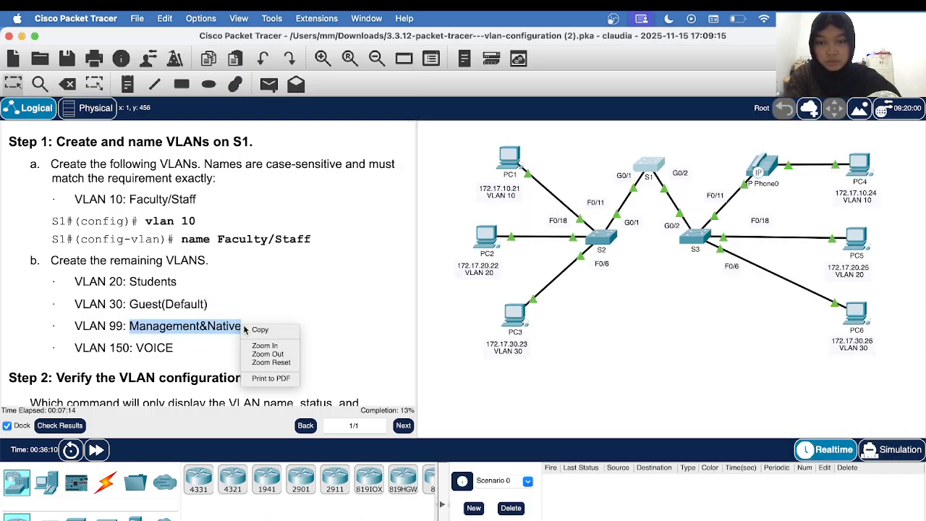
click(252, 330)
click(651, 164)
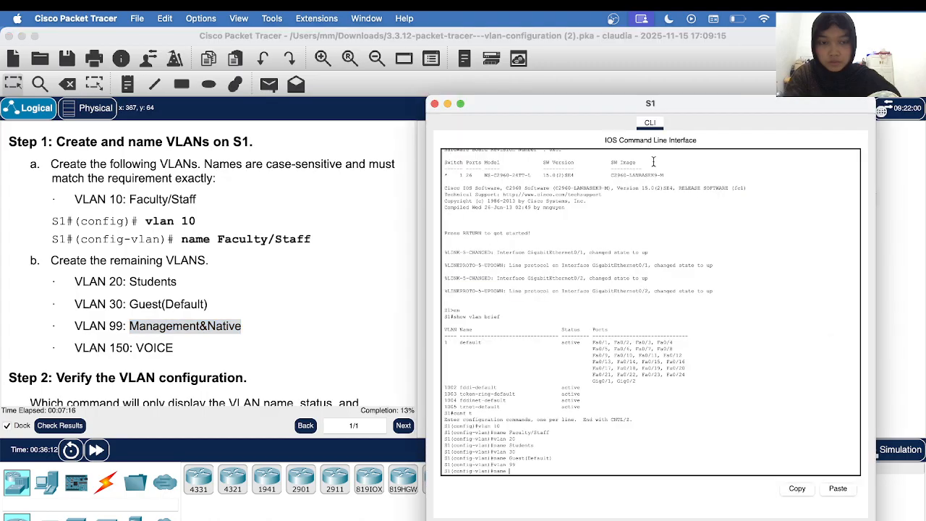
right_click(511, 475)
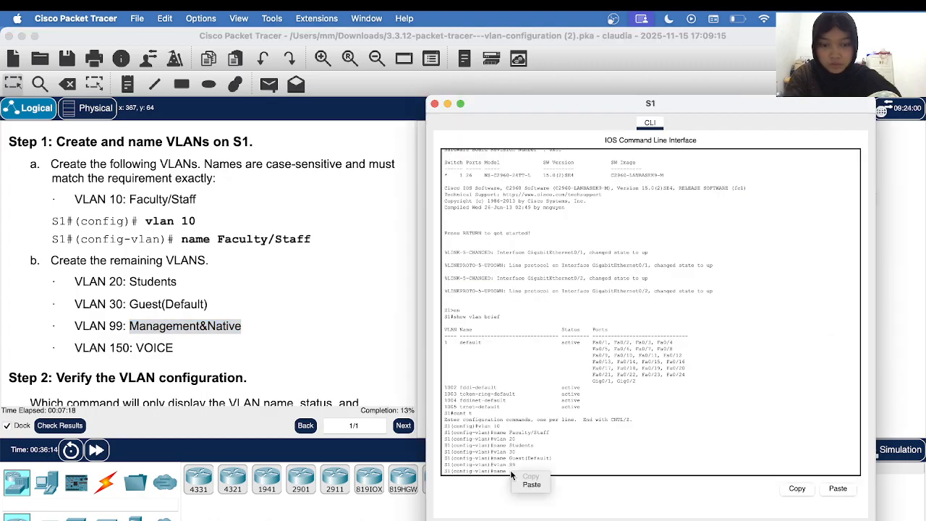
click(530, 484)
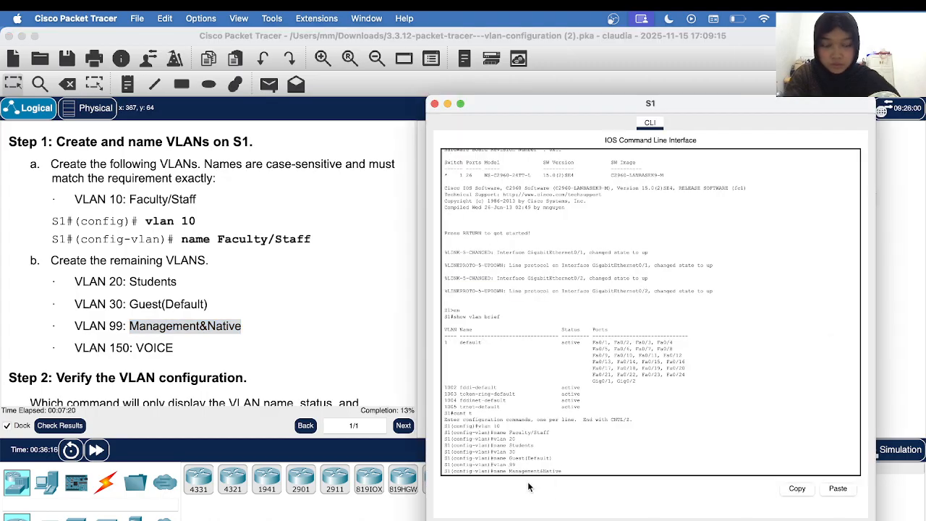
key(Return)
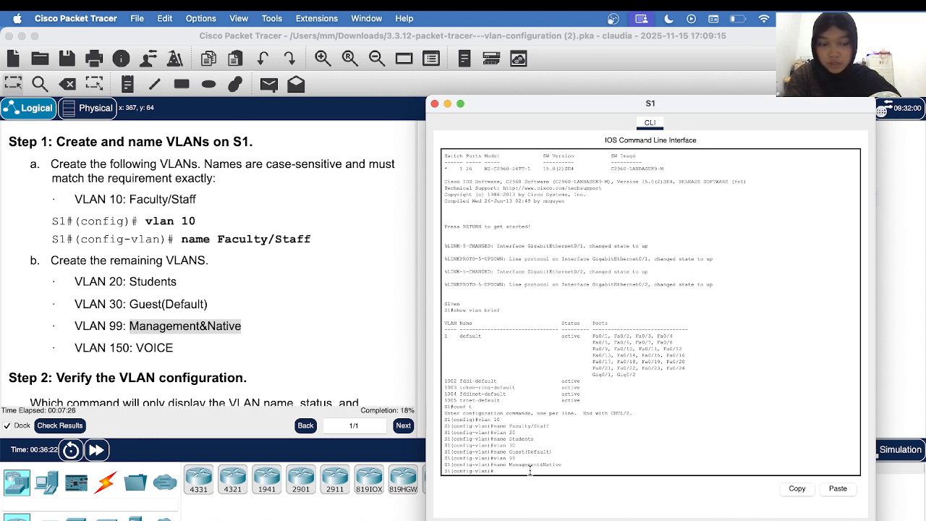
Create VLAN 150 on switch S1
key(Up)
key(Up)
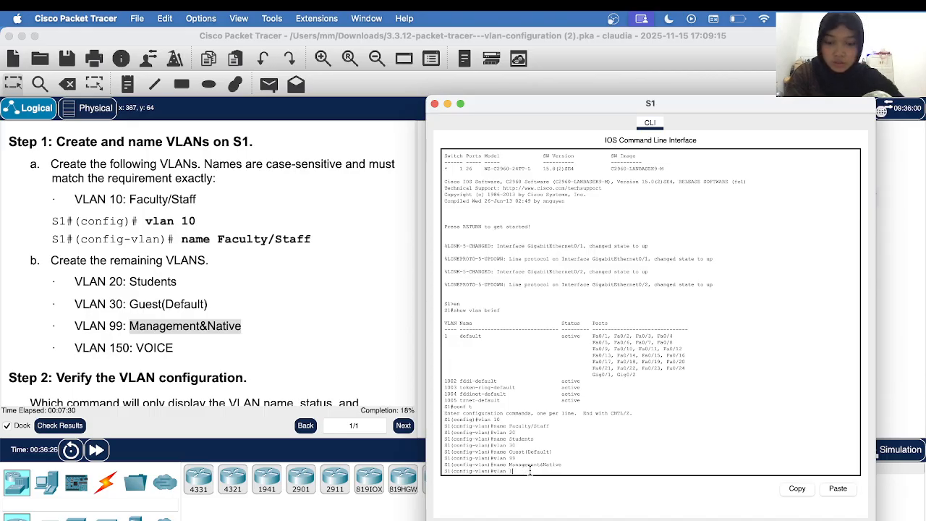
text(50)
key(Return)
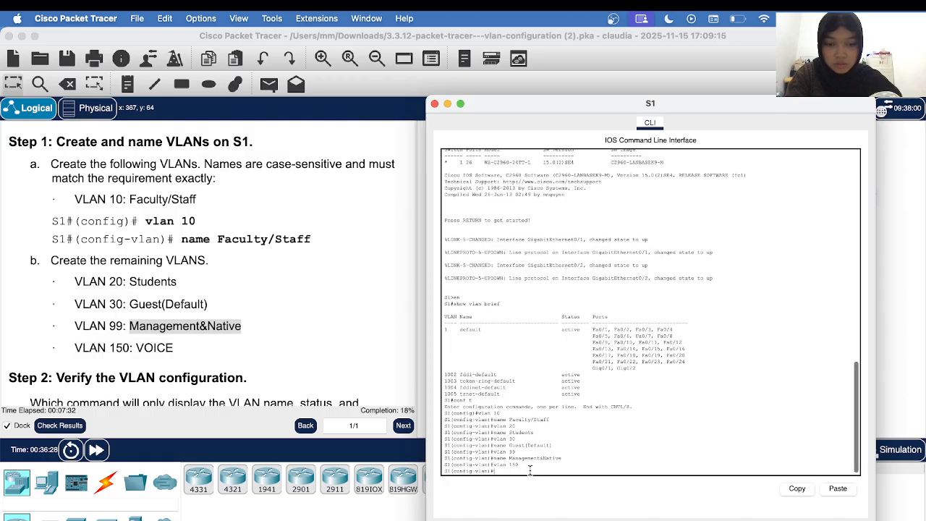
Name VLAN 150 on S1 VOICE, copying the name from the instructions into the name command
text(nam)
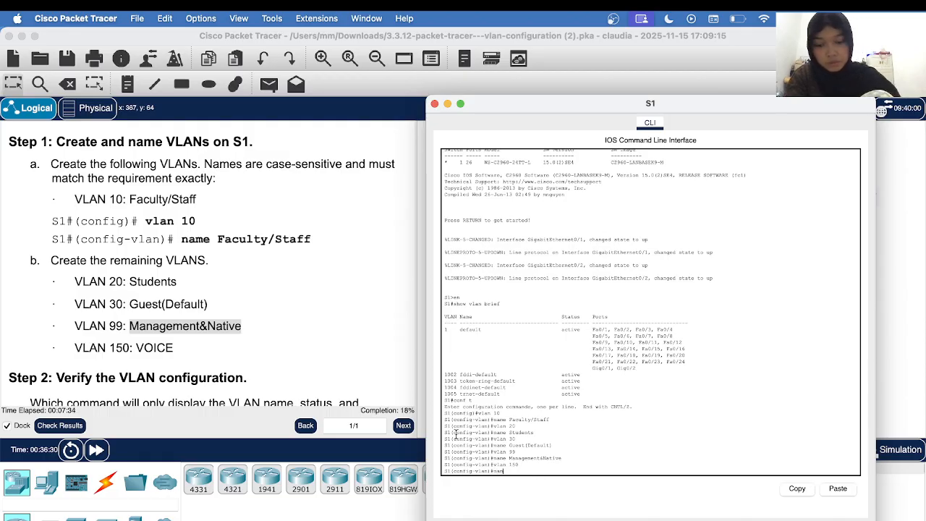
text(e)
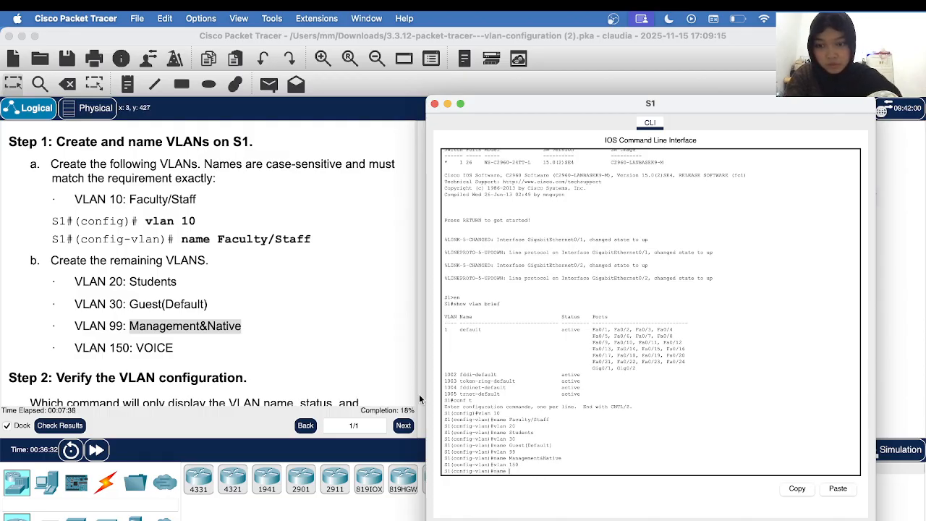
click(151, 353)
drag(136, 348, 174, 349)
right_click(178, 350)
click(192, 353)
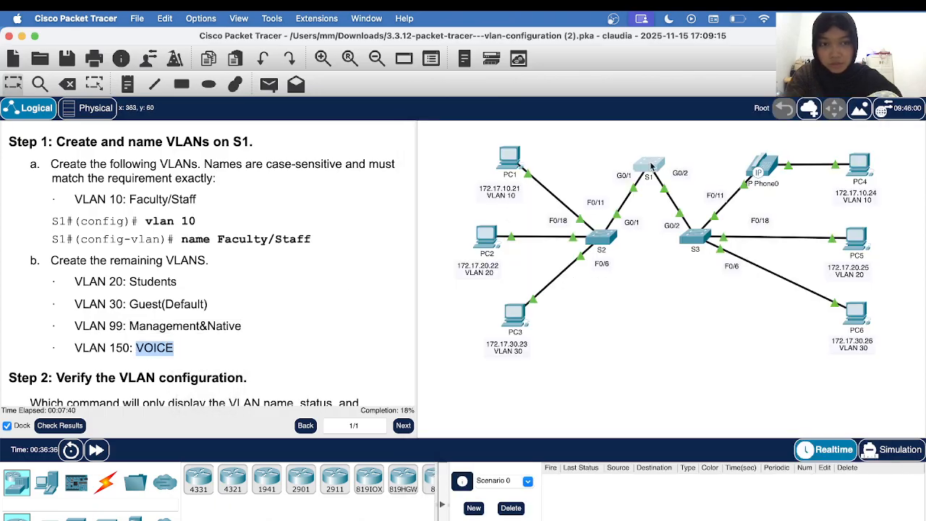
click(651, 169)
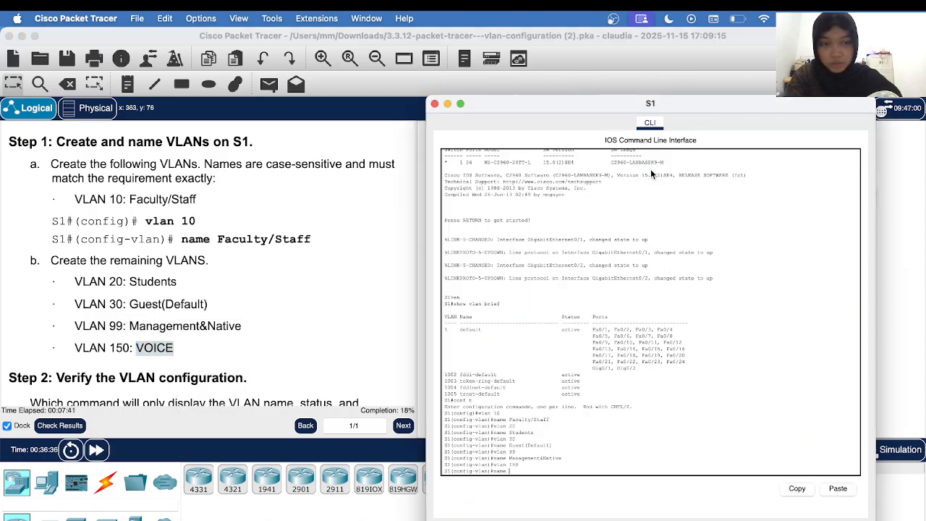
right_click(511, 471)
click(532, 486)
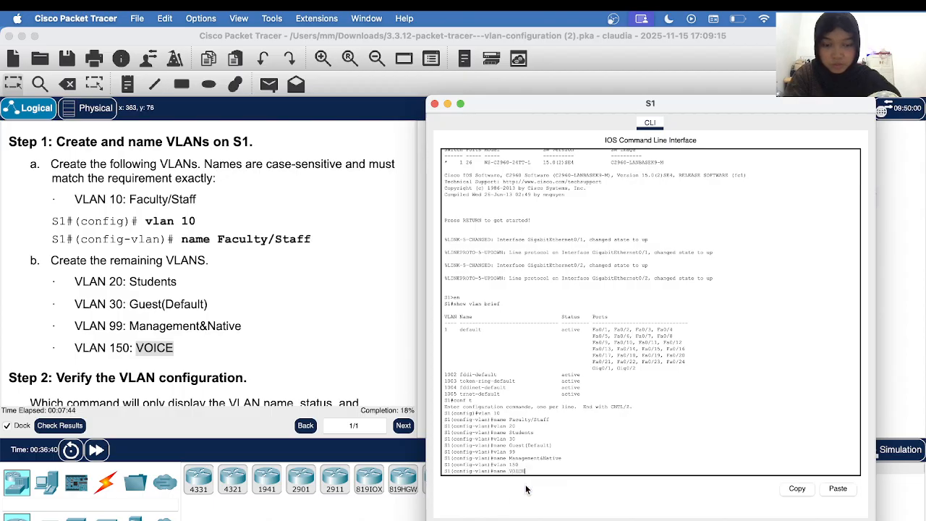
key(Return)
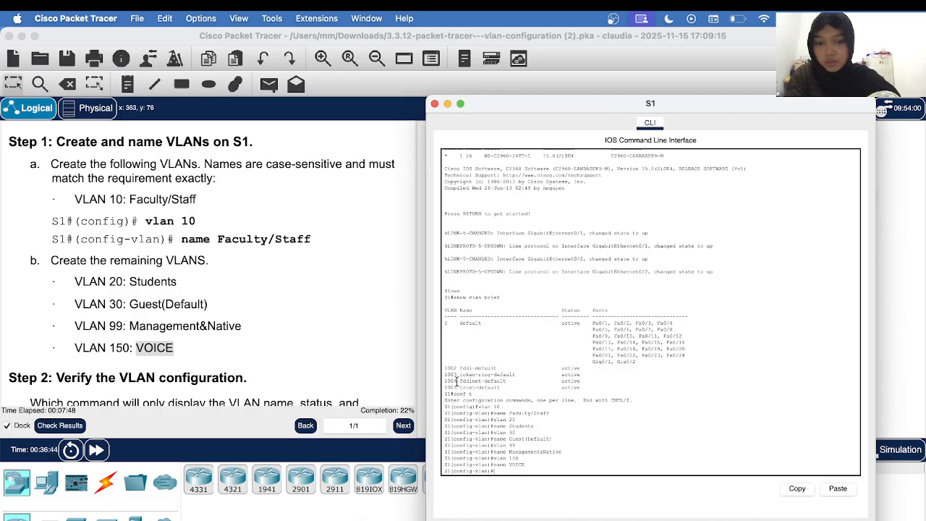
Leave VLAN configuration mode on S1 with the end command to return to privileged EXEC mode
text(en)
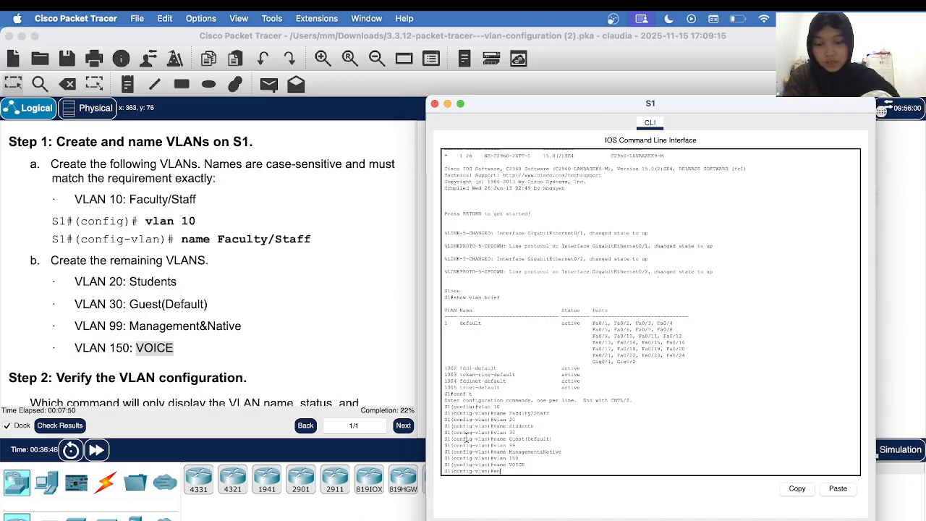
text(d)
key(Return)
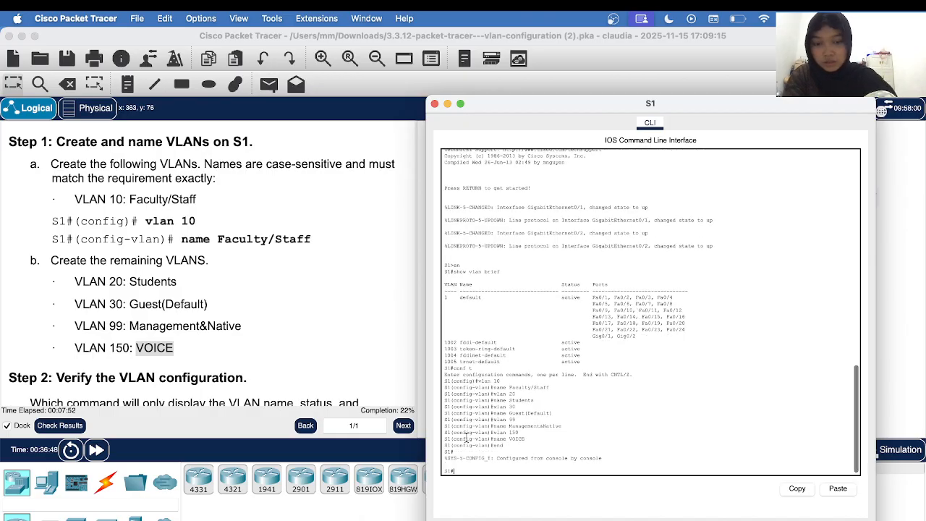
Run show vlan brief on S1 and examine the names and status of the configured VLANs
text(s)
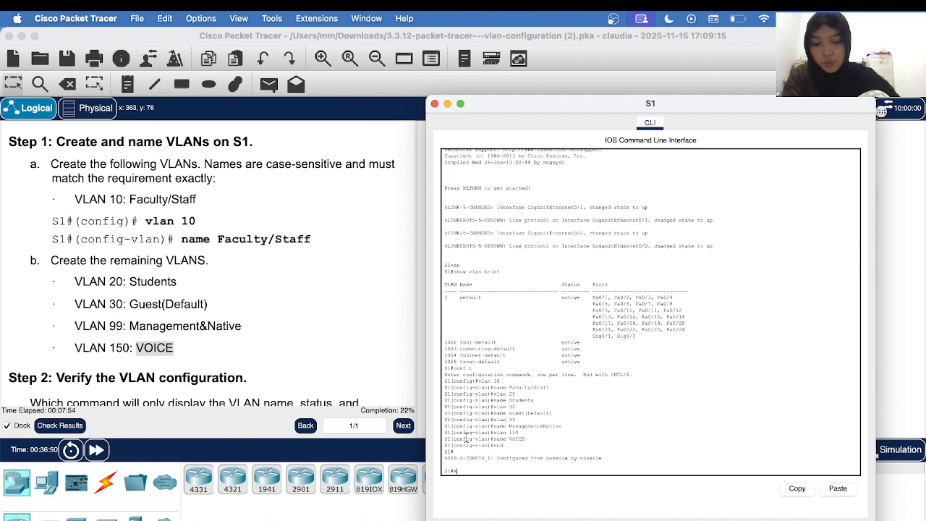
text(how )
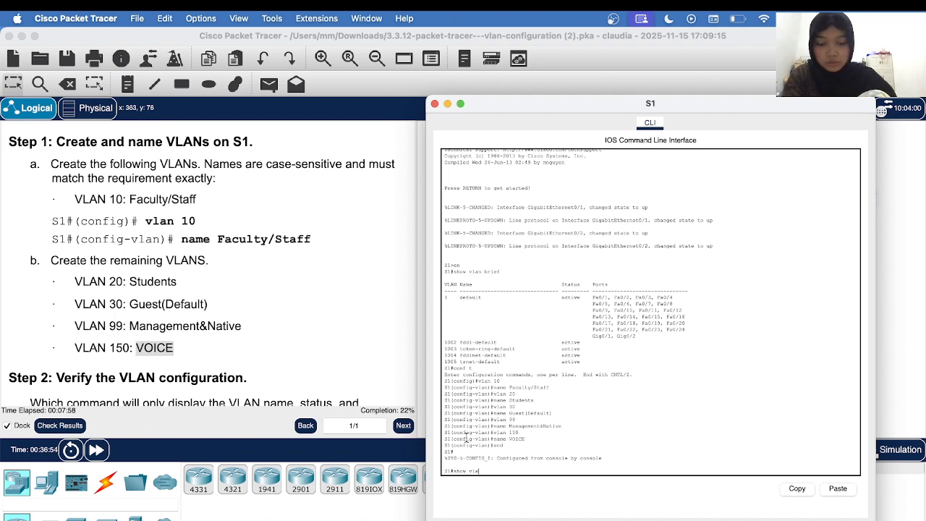
text(vlan bri)
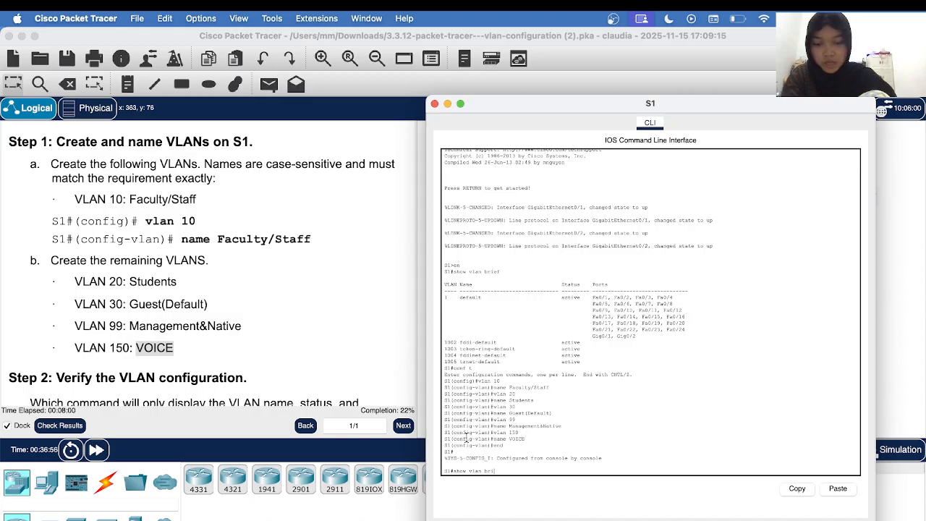
text(ef)
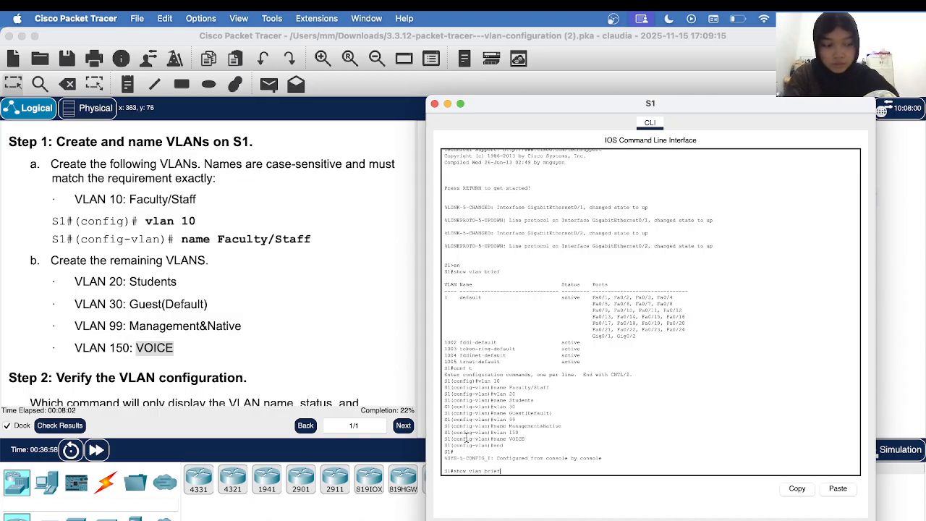
key(Return)
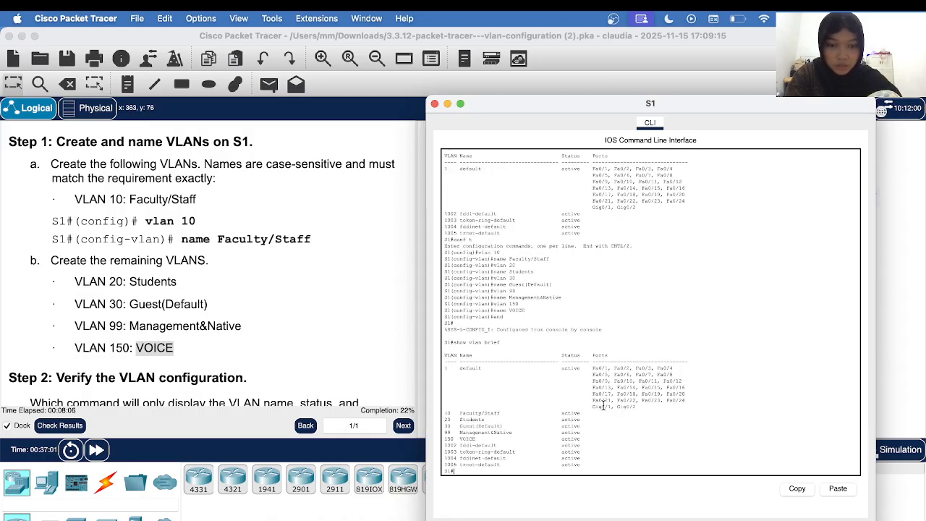
drag(580, 410, 575, 432)
click(575, 433)
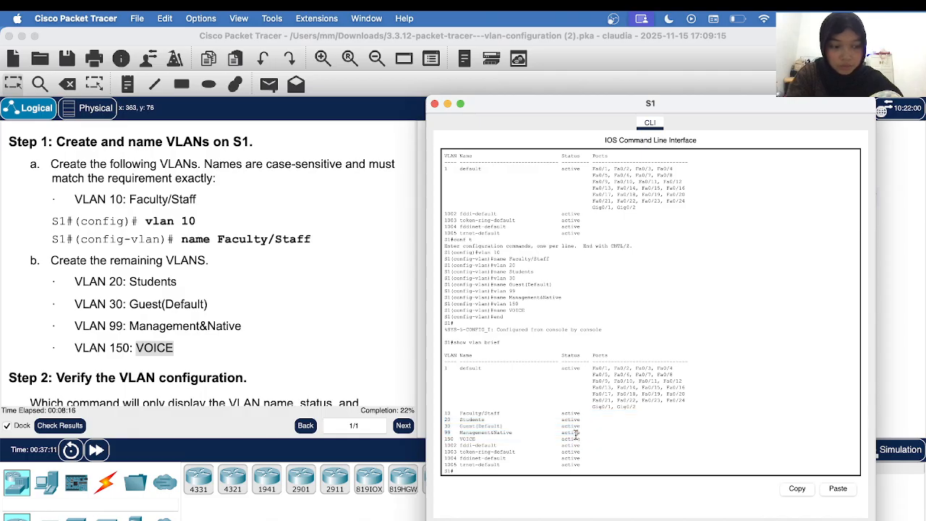
scroll(575, 433, down, 1)
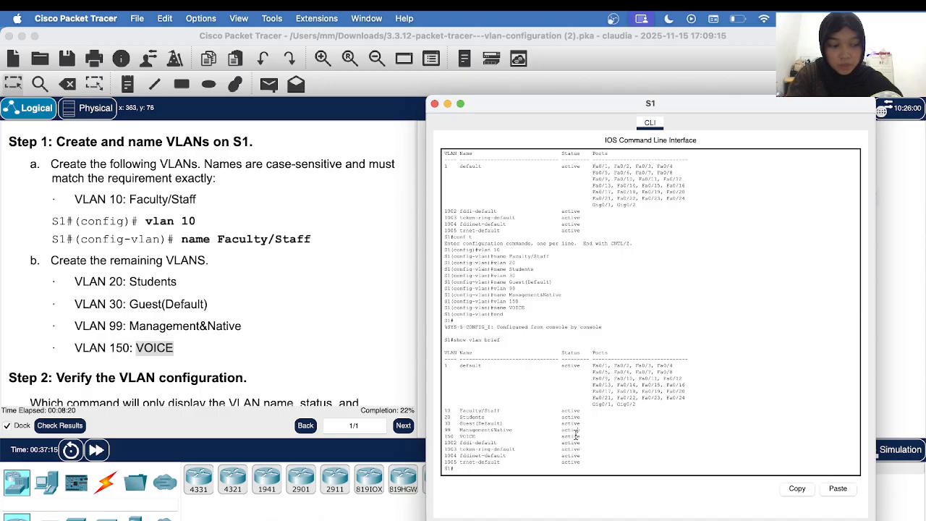
Read the instructions for Step 3, close the S1 window, and enter global configuration mode in the CLI of switch S2
scroll(237, 369, down, 4)
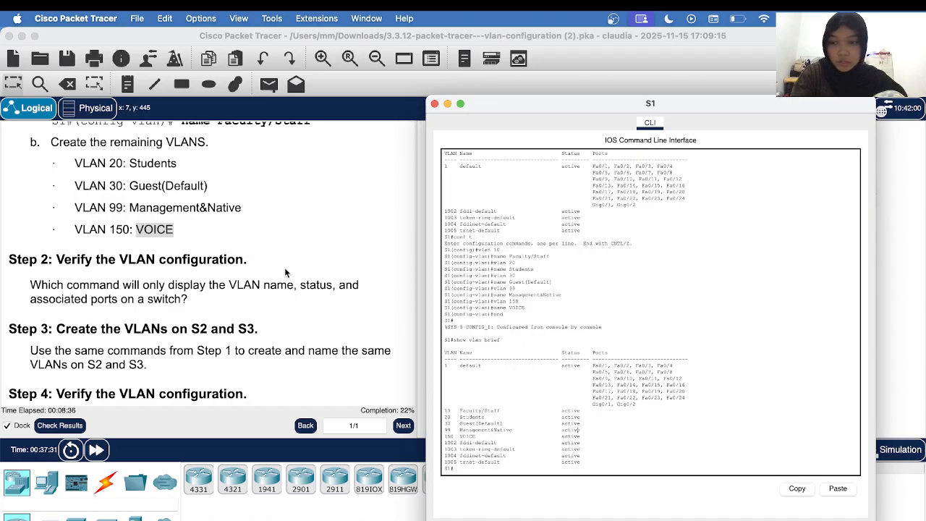
scroll(269, 314, down, 5)
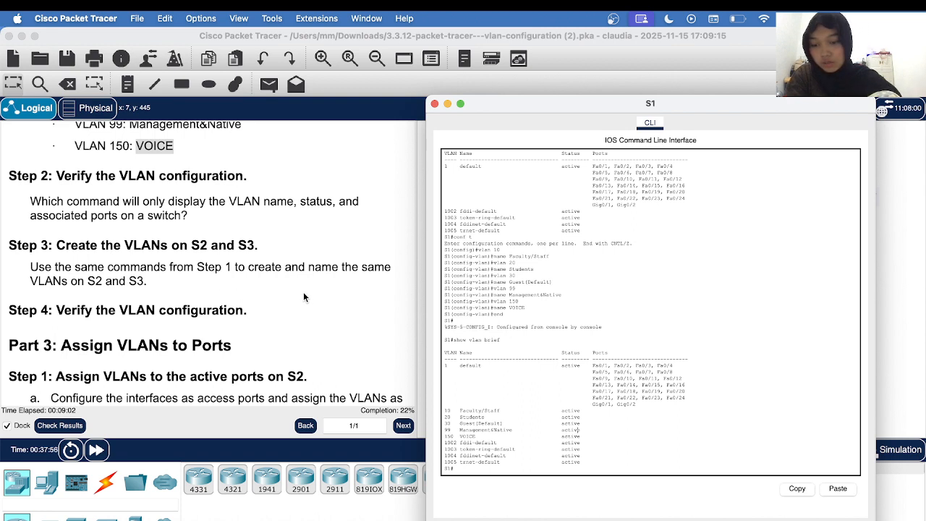
click(434, 104)
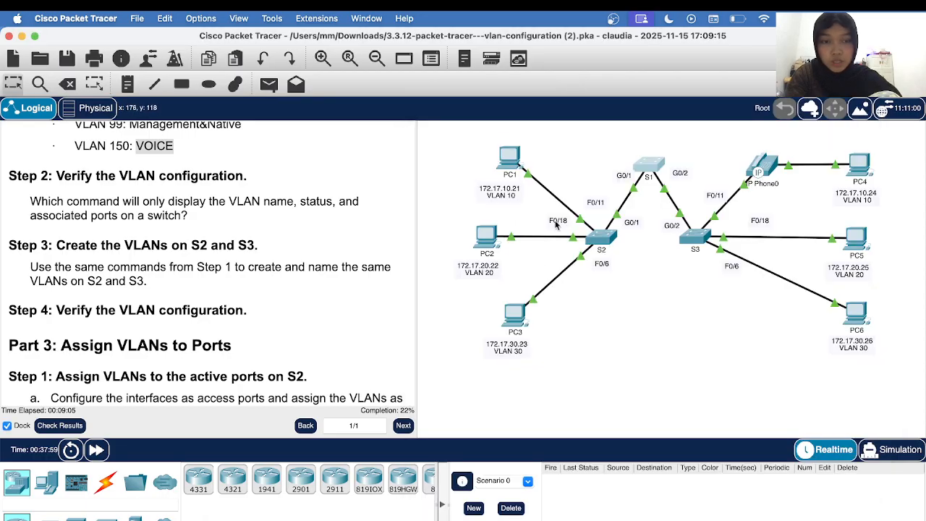
click(604, 239)
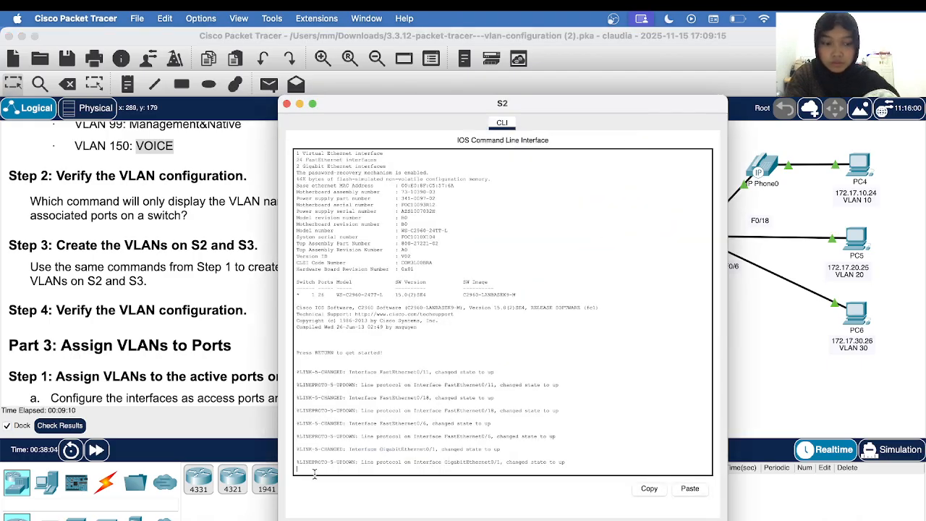
key(Return)
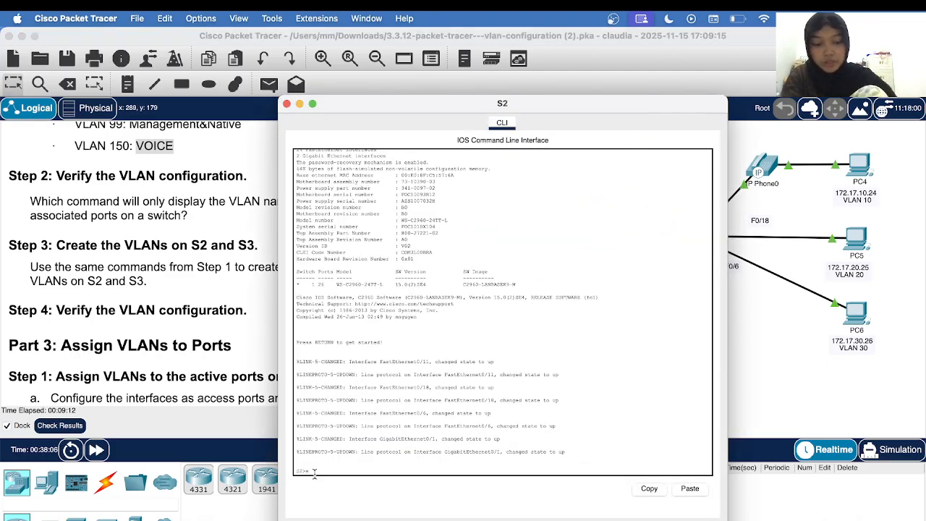
text(en)
key(Return)
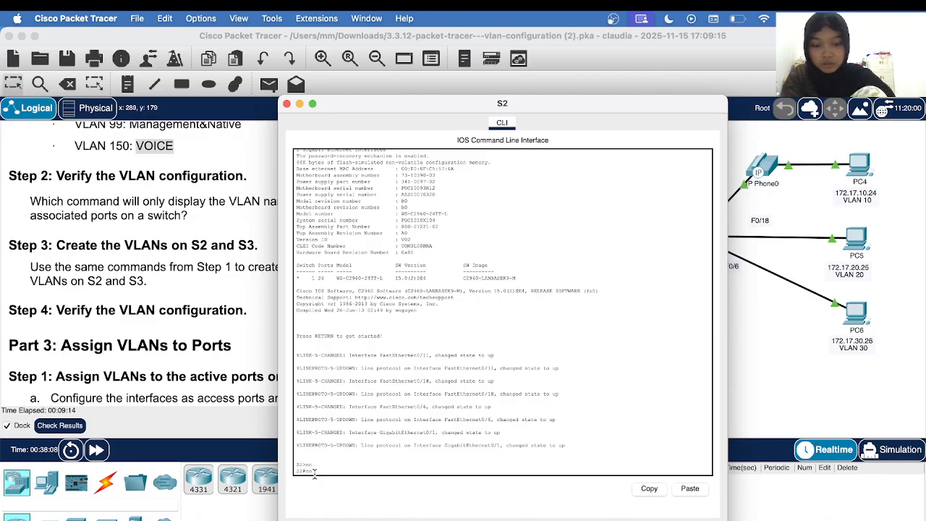
text(conf t)
key(Return)
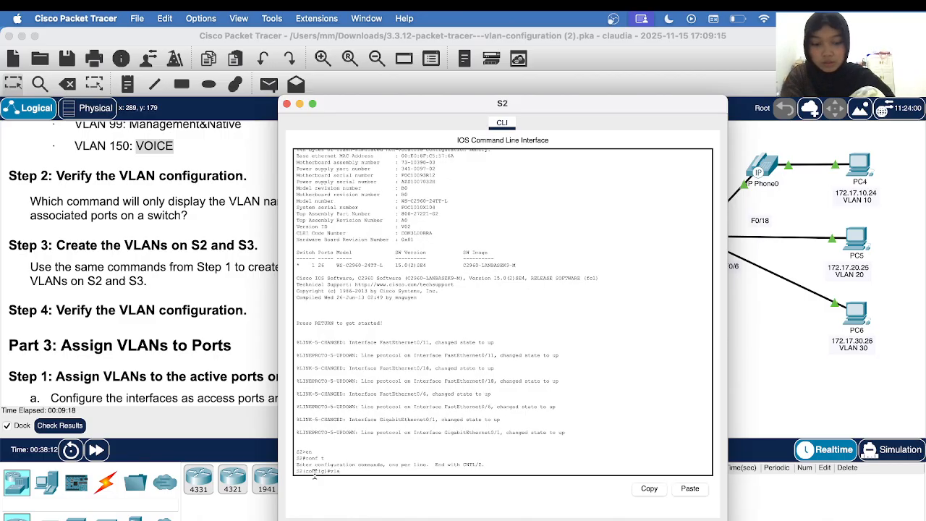
Create VLAN 10 on S2 and name it Faculty/Staff, copying the name command from the instructions
text(vlan 10)
key(Return)
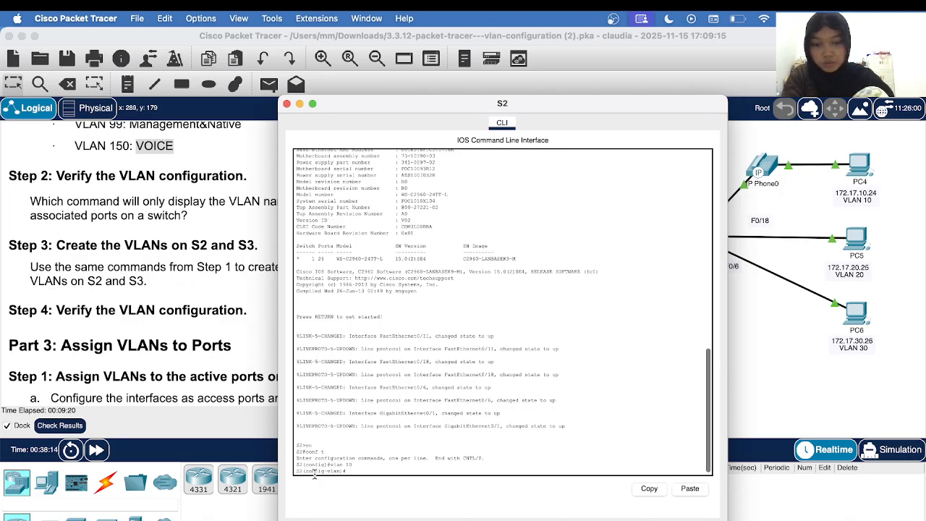
scroll(216, 308, up, 2)
scroll(217, 307, up, 4)
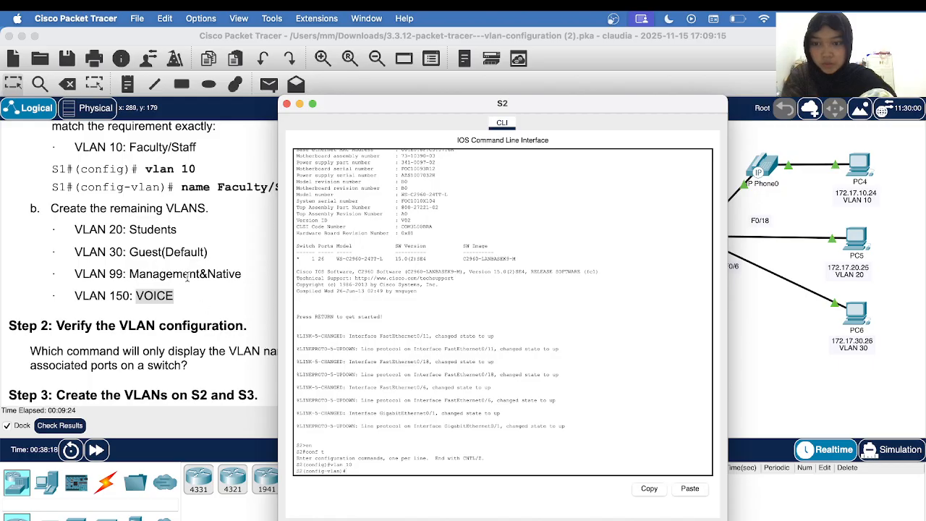
click(155, 246)
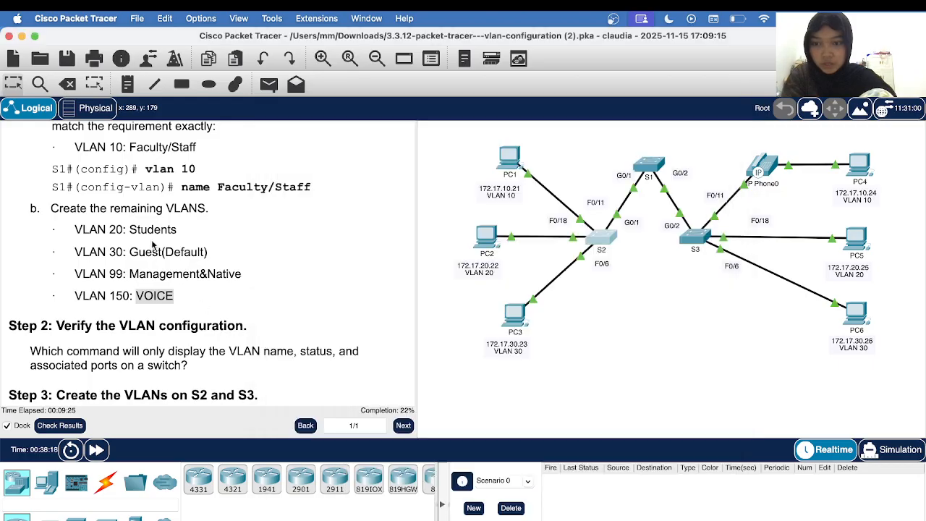
drag(183, 187, 311, 188)
right_click(311, 188)
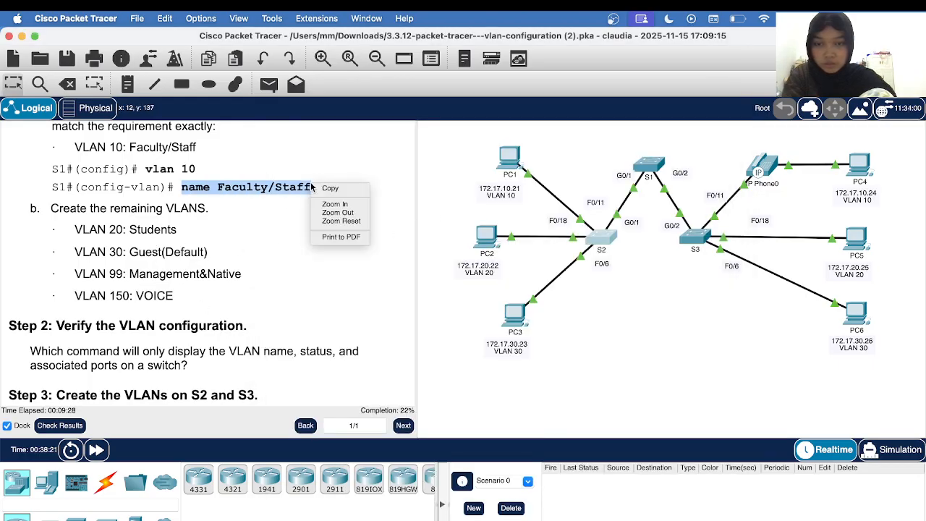
click(332, 190)
click(597, 237)
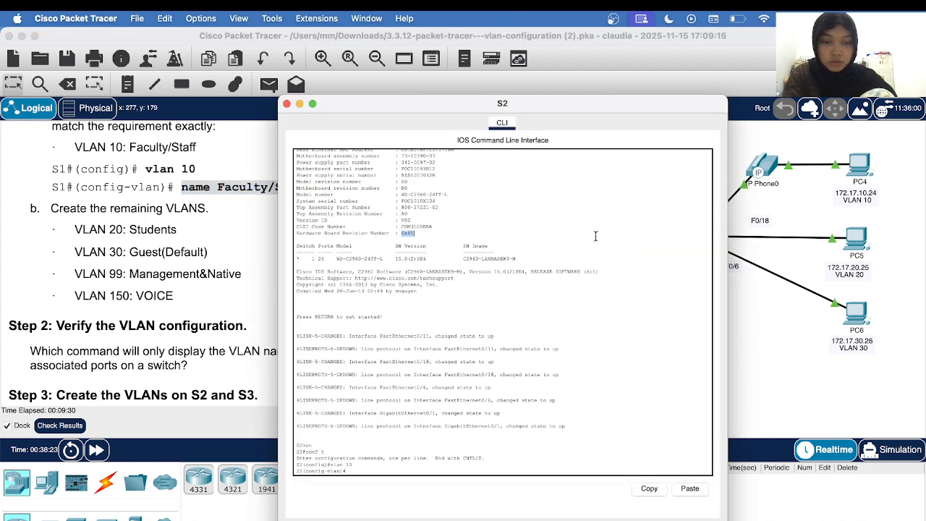
click(350, 473)
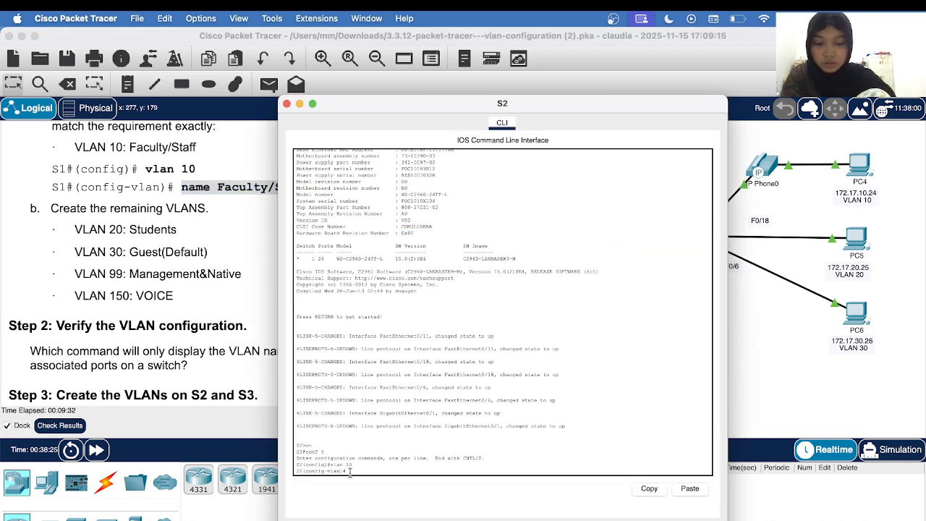
right_click(350, 471)
click(369, 490)
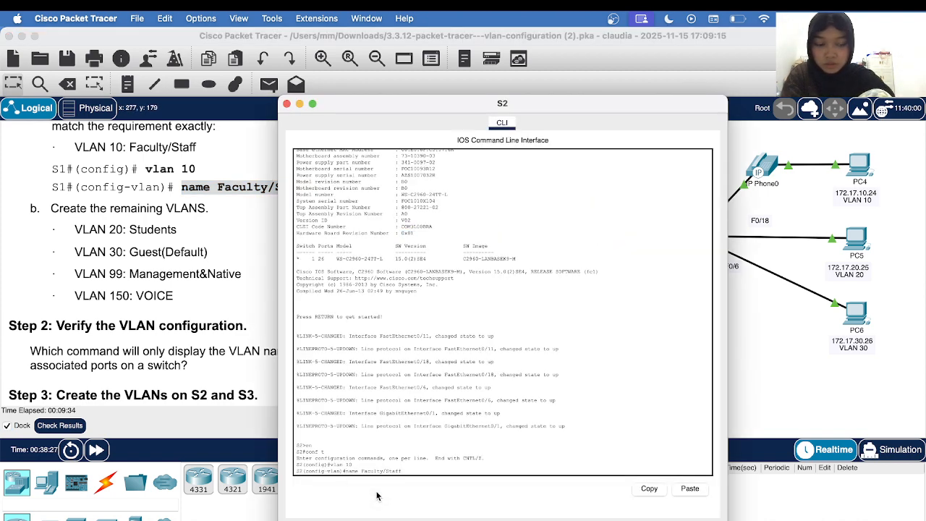
key(Return)
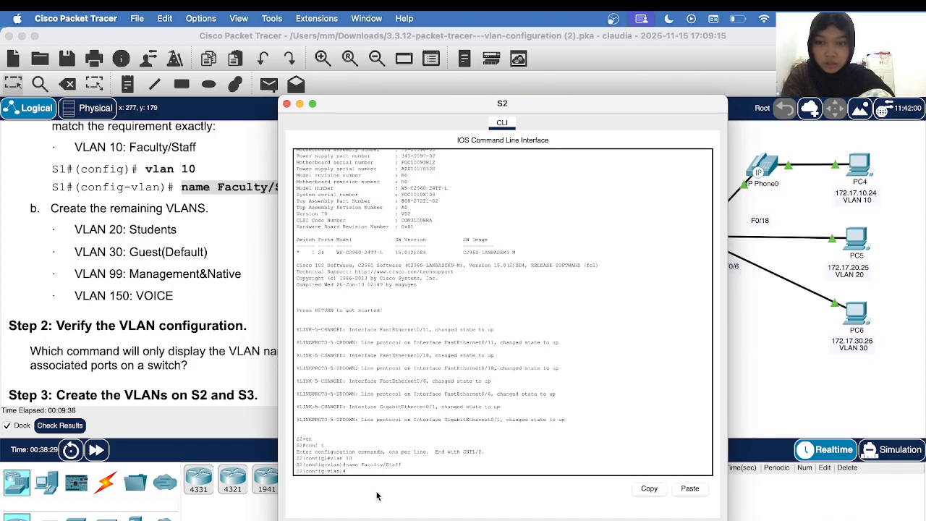
Create VLAN 20 on switch S2 by reusing and editing the earlier vlan command
text(vlan 10)
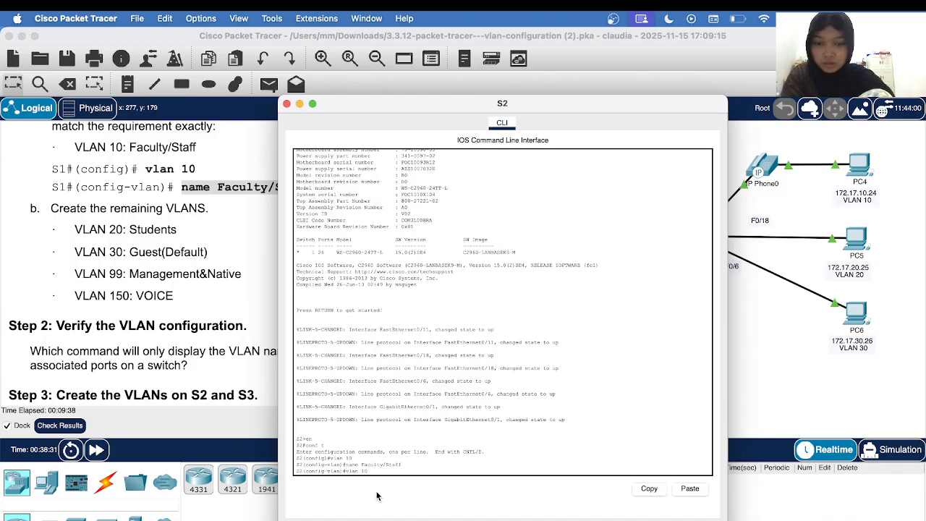
key(Left)
key(BackSpace)
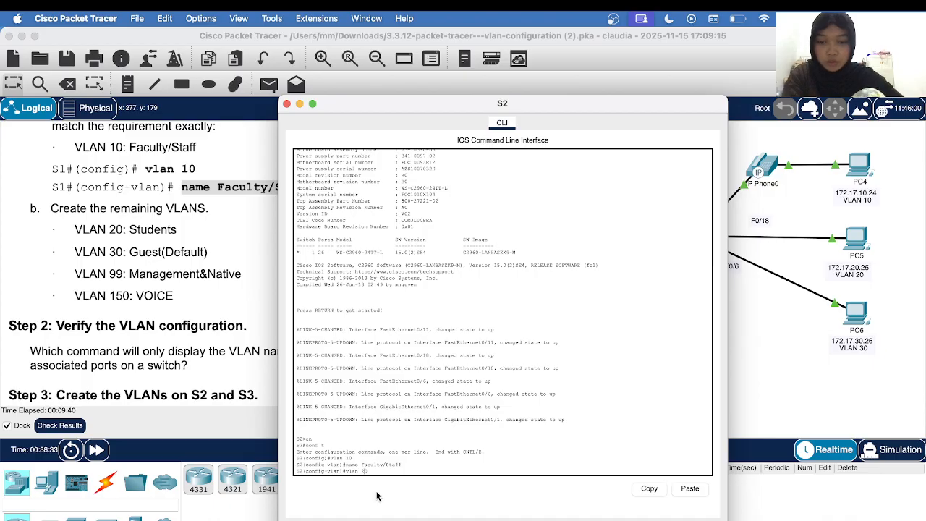
text(20)
key(Return)
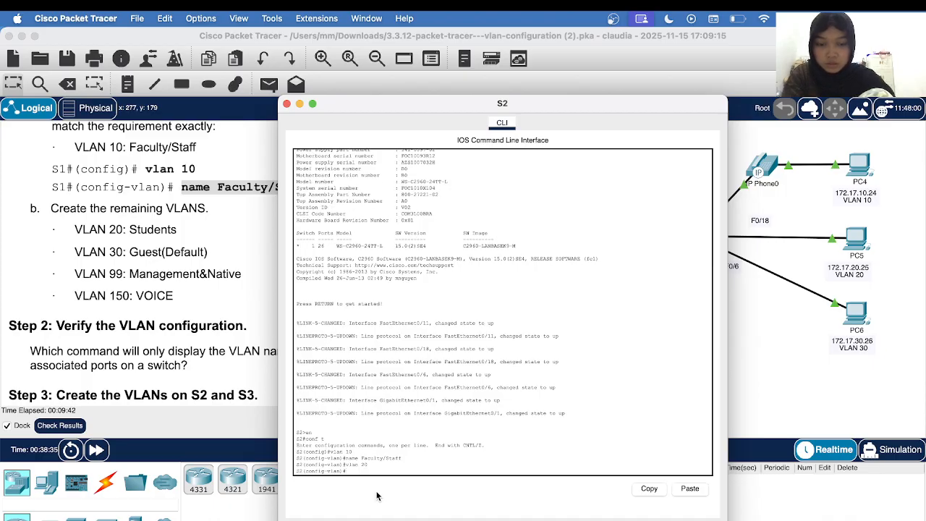
Name VLAN 20 on S2 Students, reusing the earlier name command with the name copied from the instructions
key(Up)
key(Up)
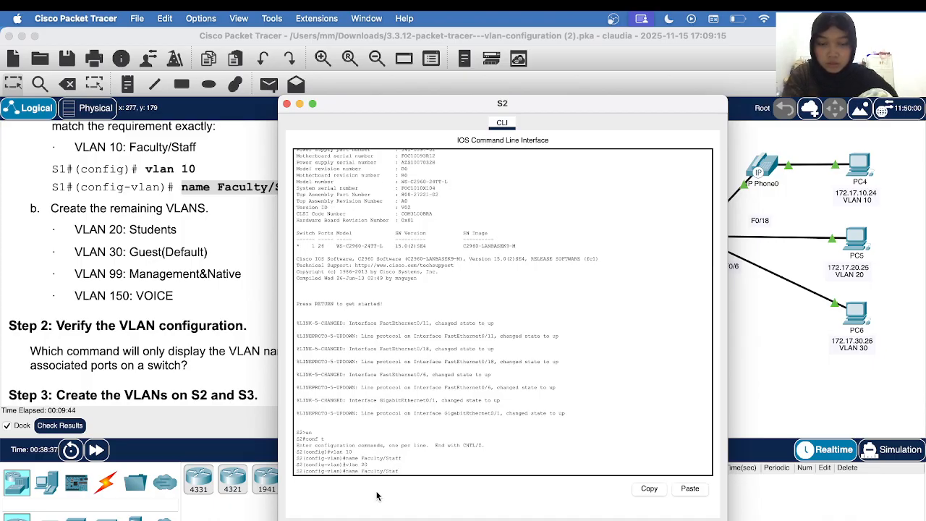
key(BackSpace)
key(BackSpace)
key(BackSpace)
key(BackSpace)
key(BackSpace)
key(BackSpace)
key(BackSpace)
key(BackSpace)
key(BackSpace)
key(BackSpace)
key(BackSpace)
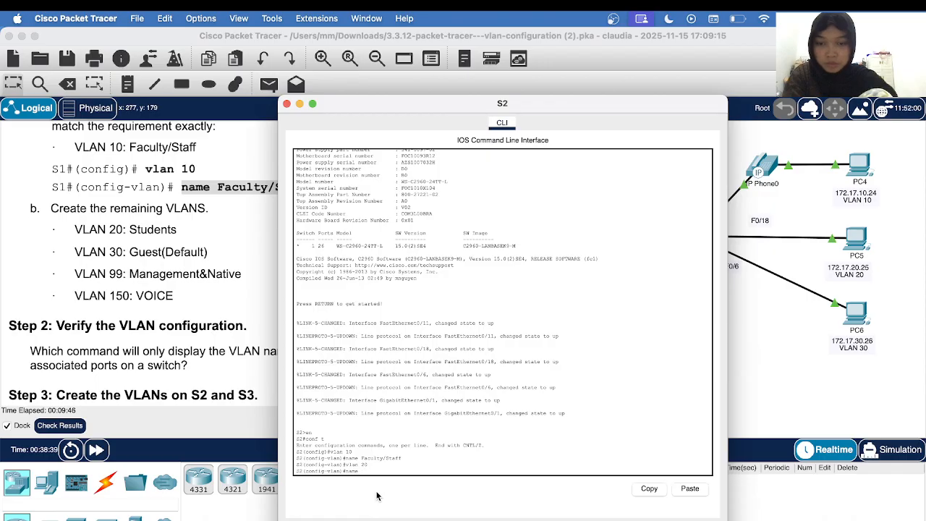
click(157, 245)
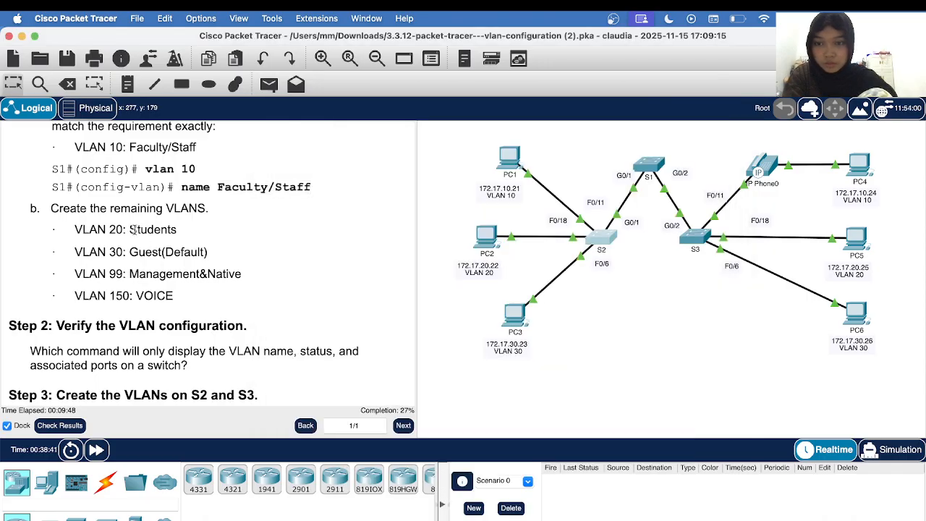
drag(129, 229, 181, 230)
right_click(181, 230)
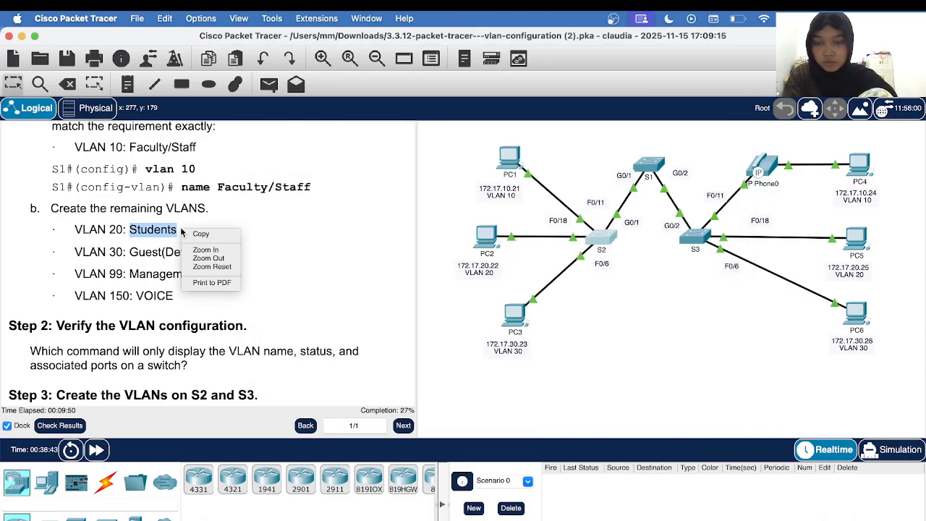
click(189, 235)
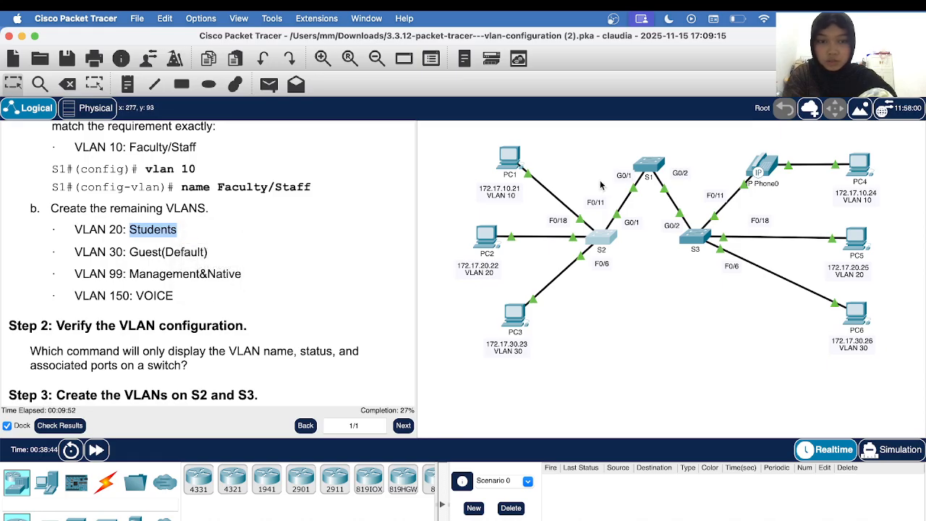
click(611, 239)
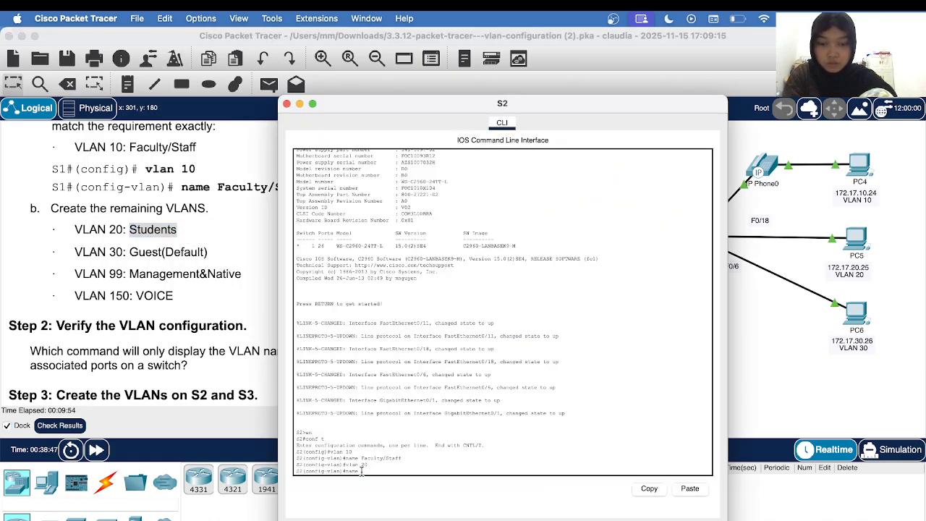
right_click(363, 471)
click(379, 487)
key(Return)
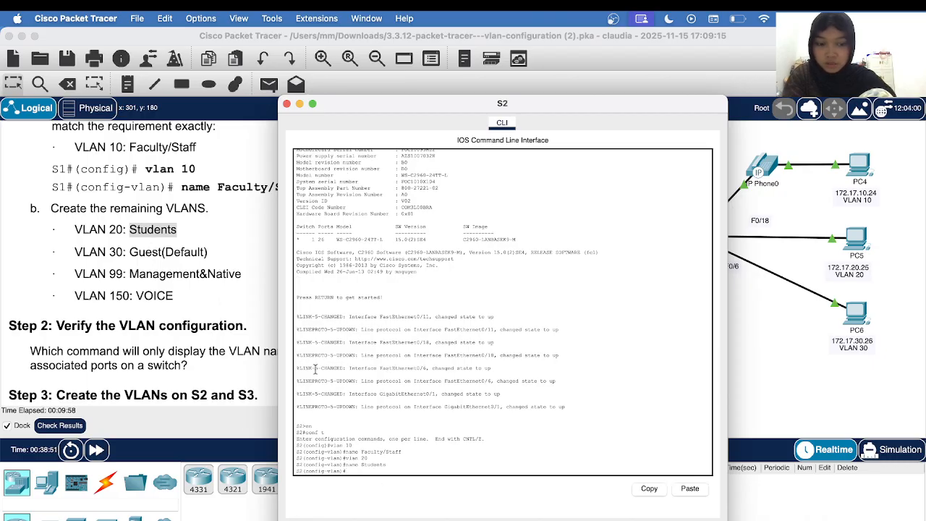
Create VLAN 30 on switch S2 and name it Guest(Default), copying the name from the instructions
text(vlan 20)
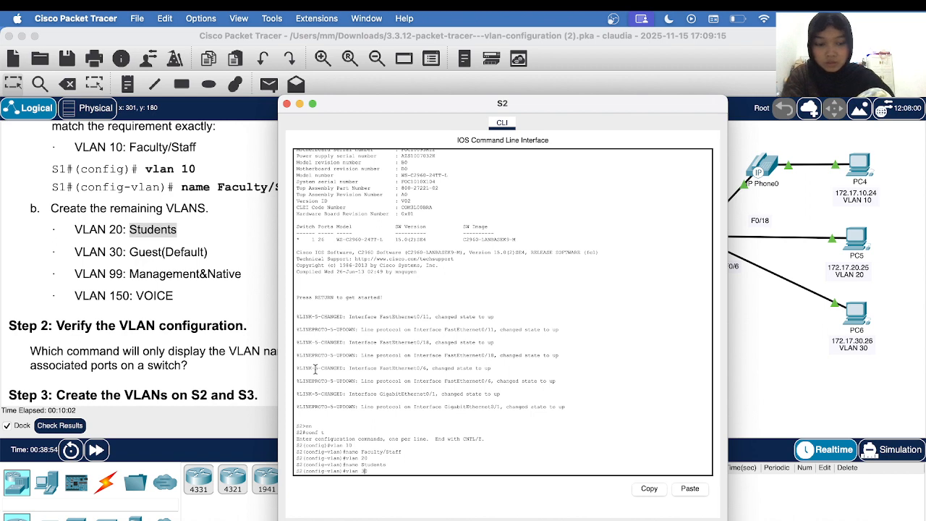
scroll(315, 369, down, 1)
click(173, 250)
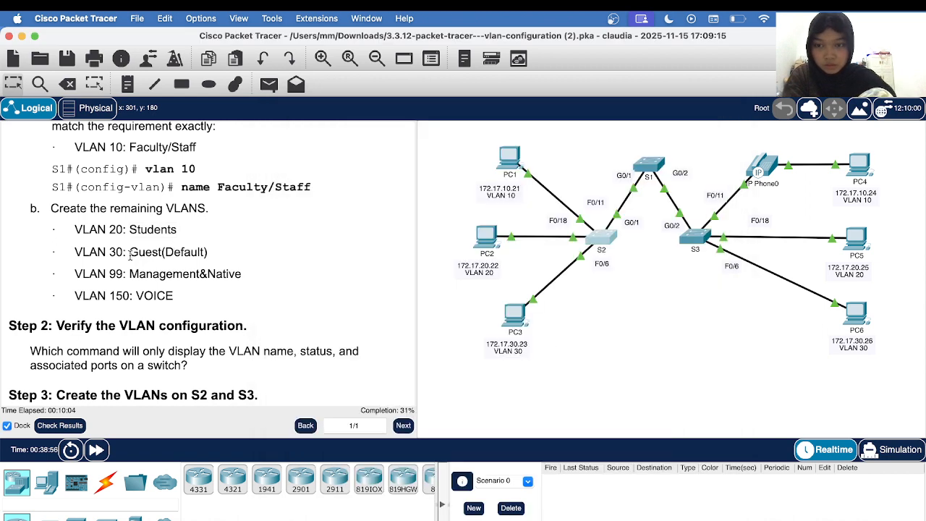
drag(131, 253, 221, 247)
click(144, 253)
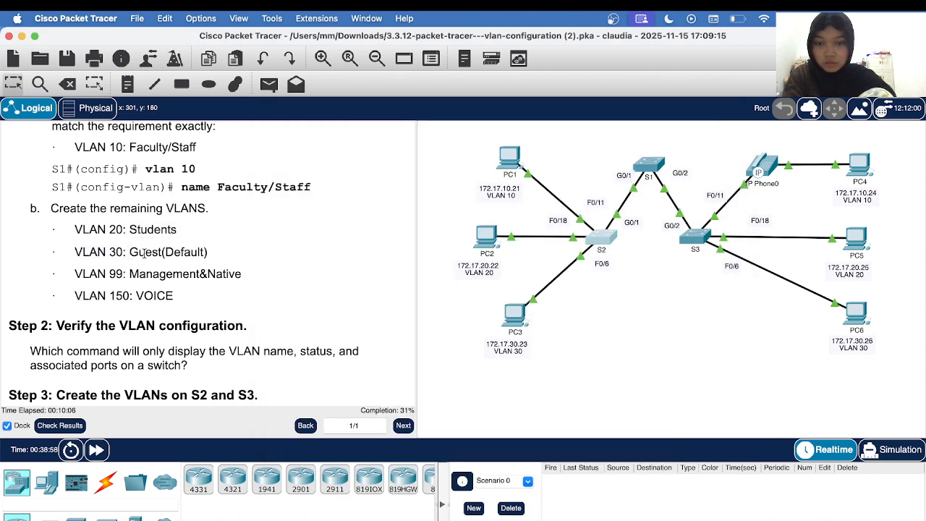
drag(130, 253, 210, 256)
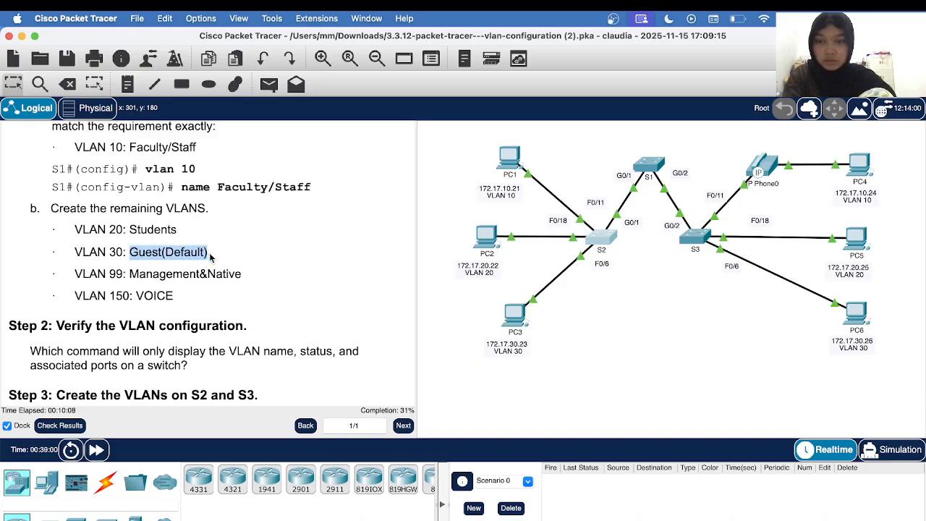
right_click(211, 256)
click(228, 259)
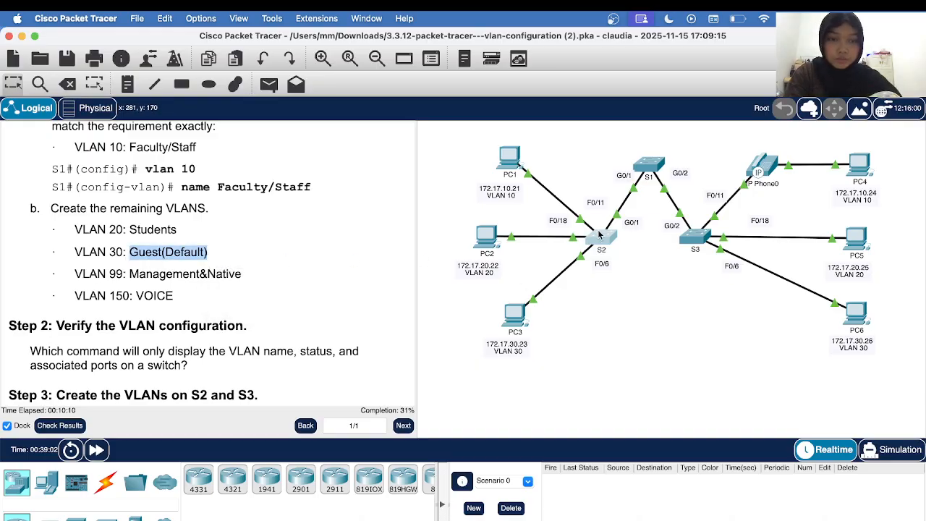
click(599, 234)
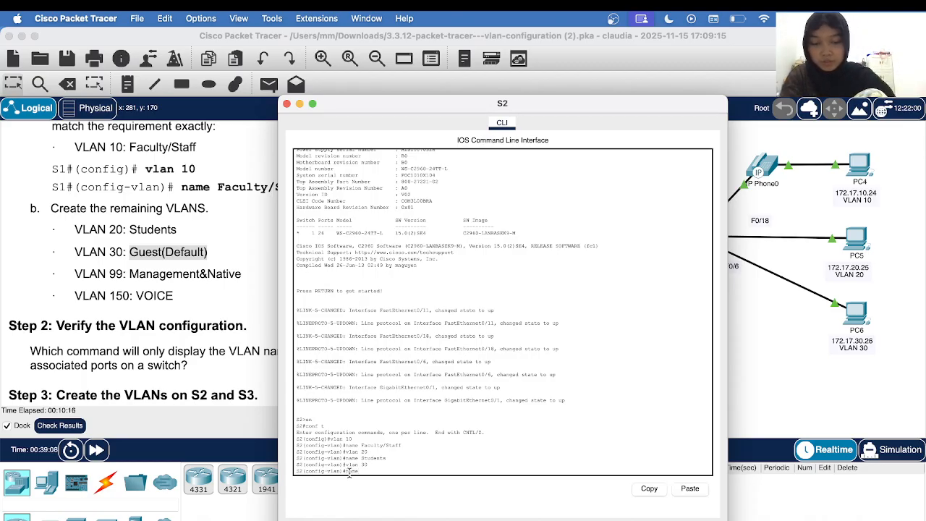
right_click(362, 474)
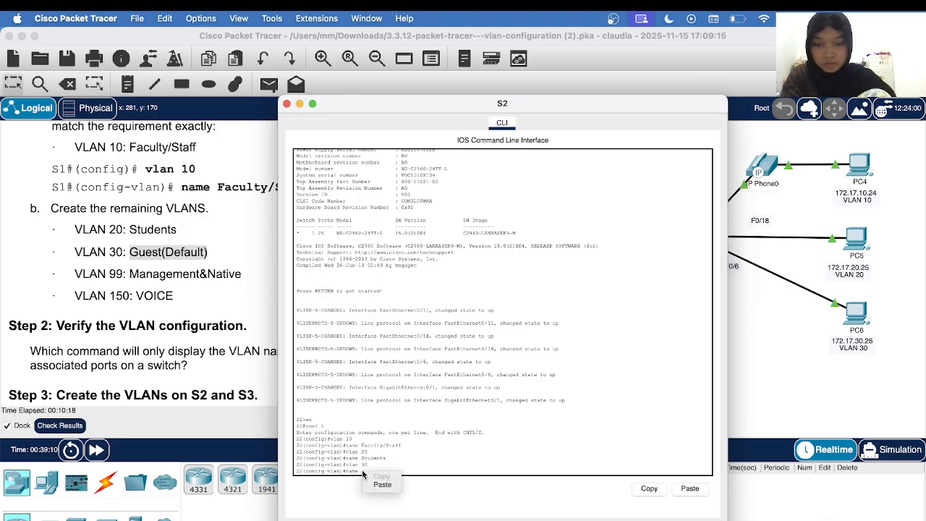
click(380, 485)
key(Return)
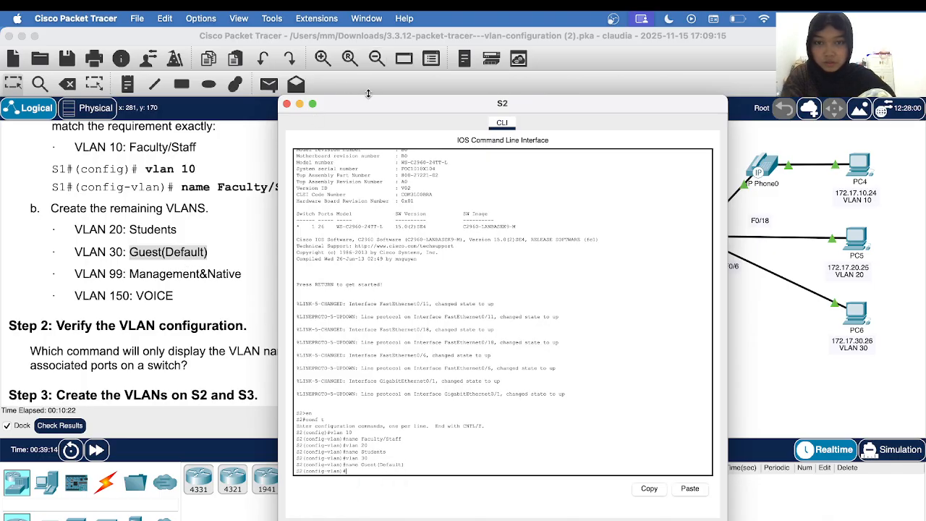
Move the S2 window clear of the instructions and create VLAN 99 on S2 by editing the earlier vlan command
drag(369, 100, 504, 100)
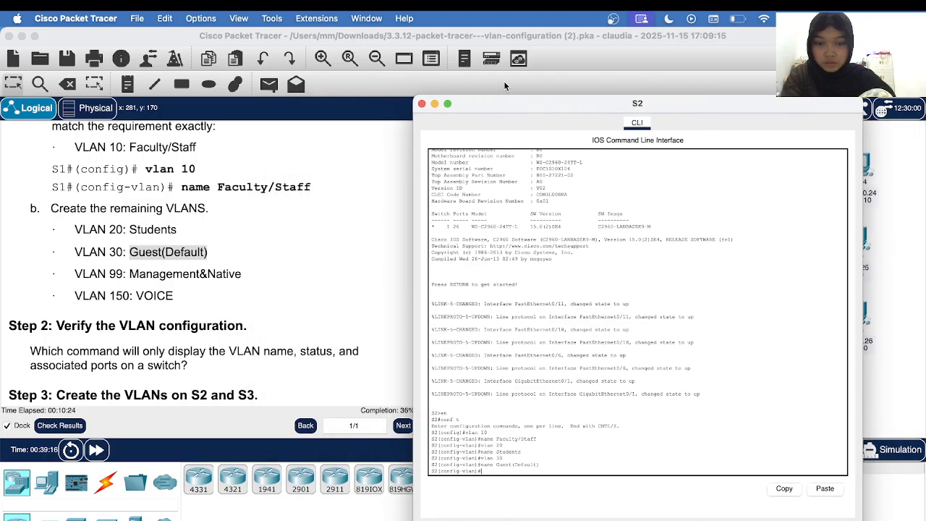
key(Up)
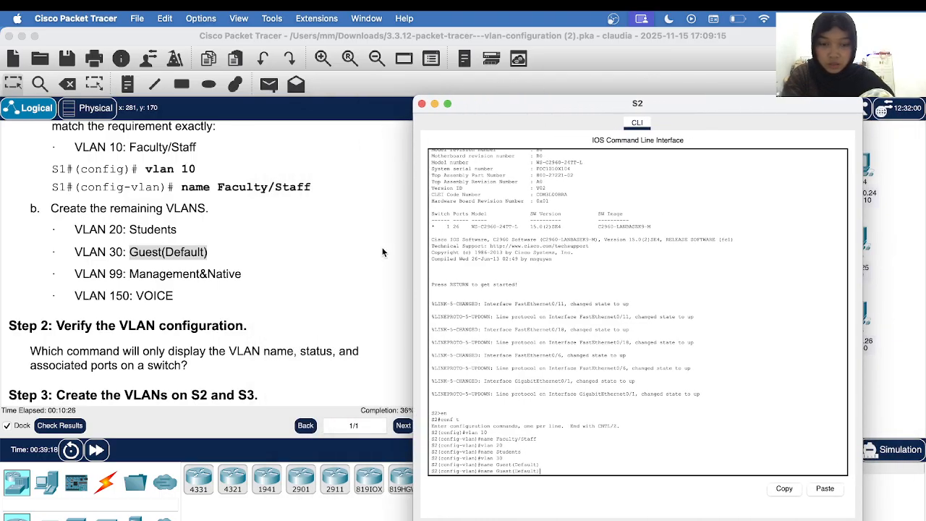
key(Up)
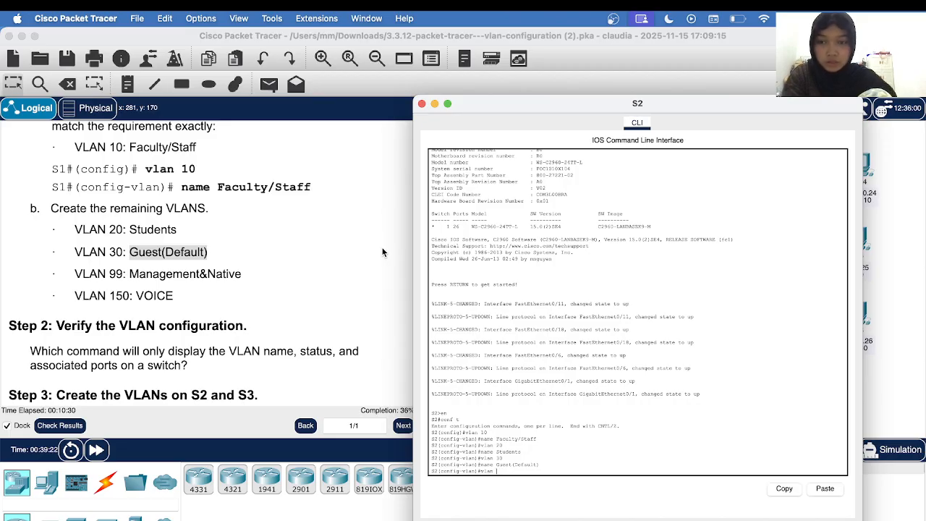
key(BackSpace)
key(BackSpace)
text(99)
key(Return)
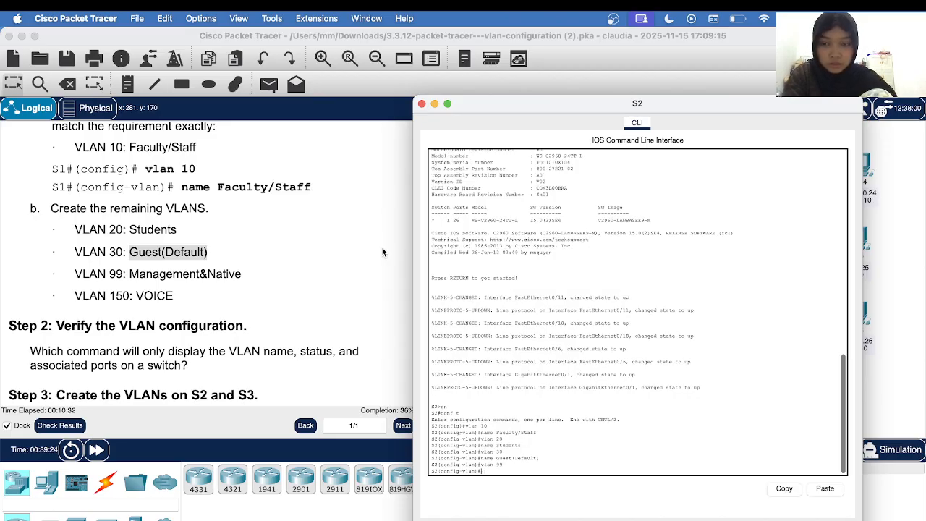
Name VLAN 99 on S2 Management&Native, using the name copied from the instructions
click(140, 275)
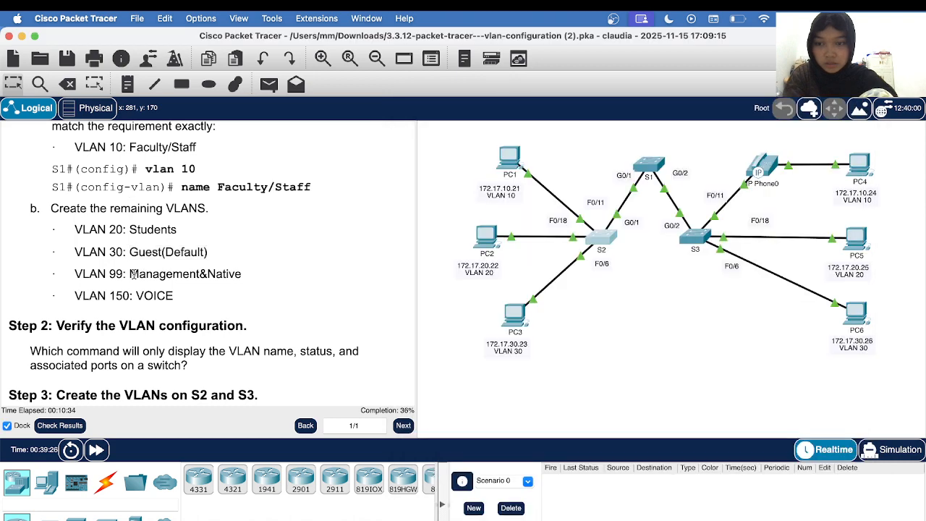
drag(129, 274, 241, 274)
right_click(242, 274)
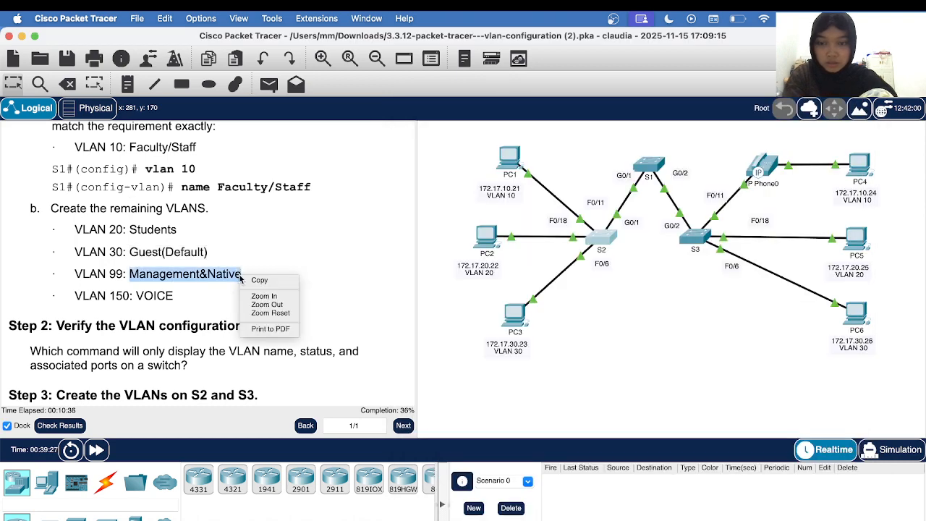
click(253, 280)
click(598, 236)
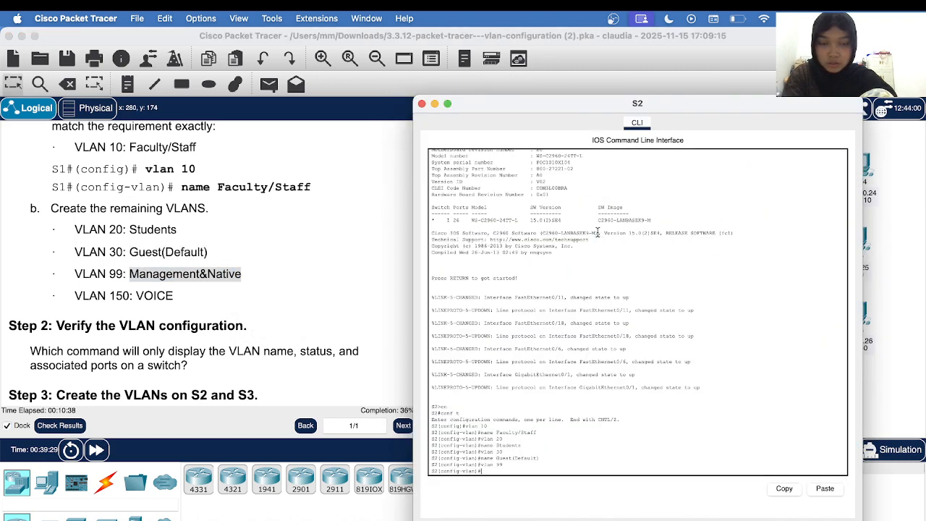
right_click(499, 471)
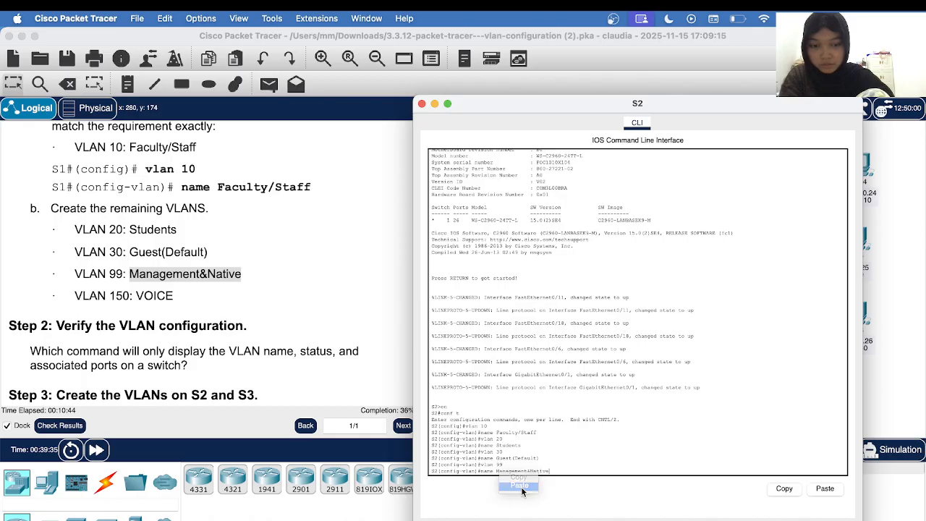
click(519, 485)
key(Return)
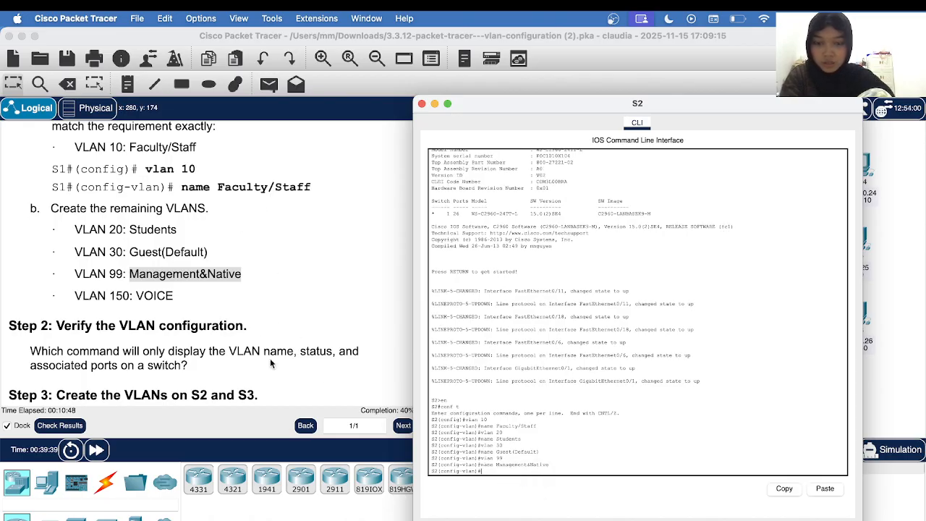
Create VLAN 150 on switch S2 by recalling and editing the earlier vlan command
key(Up)
key(Up)
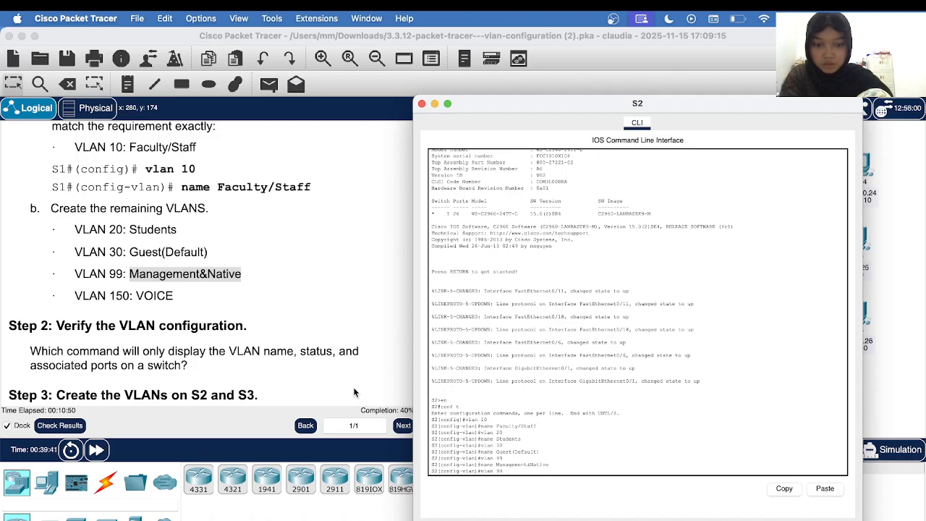
key(BackSpace)
text(1)
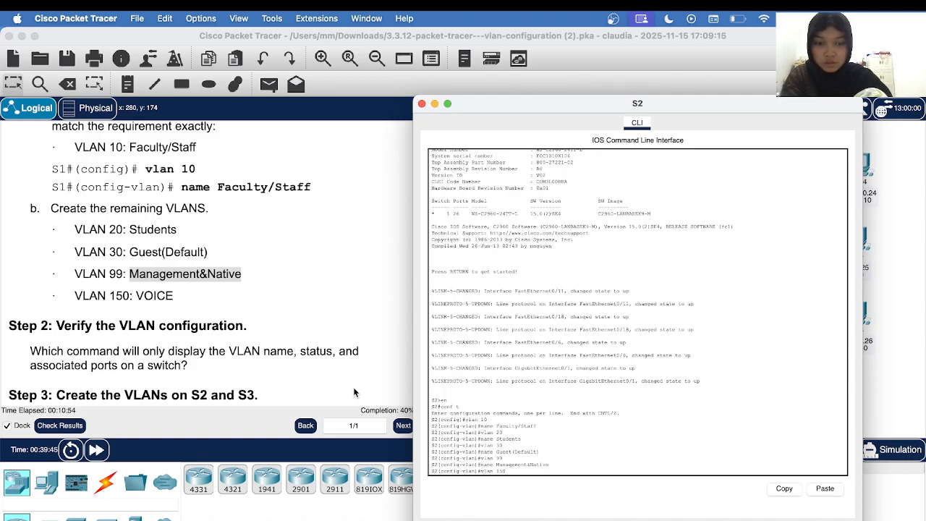
text(50)
key(Return)
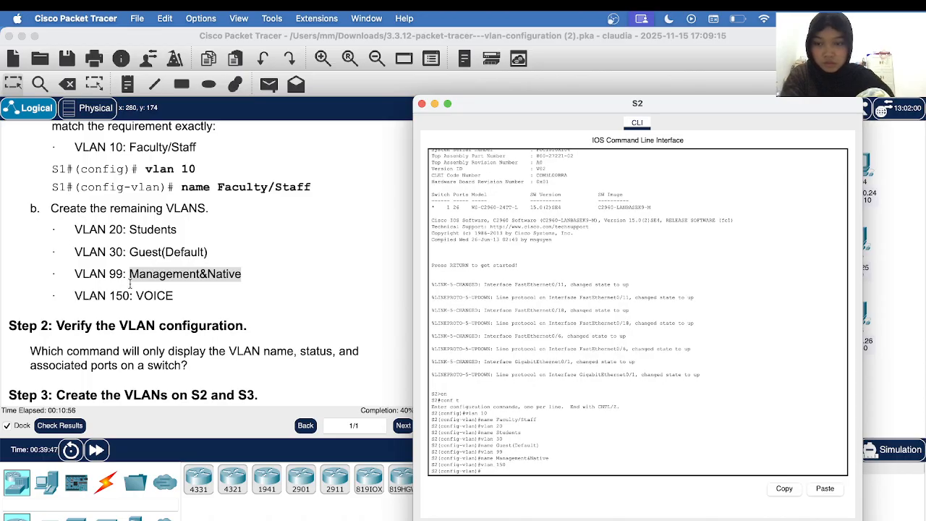
Name VLAN 150 on switch S2 VOICE, in capital letters
text(na)
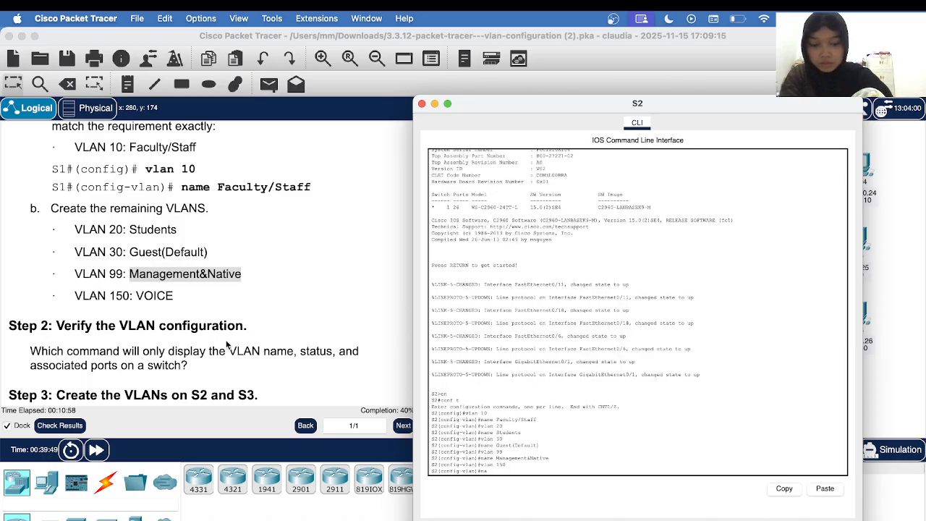
text(me)
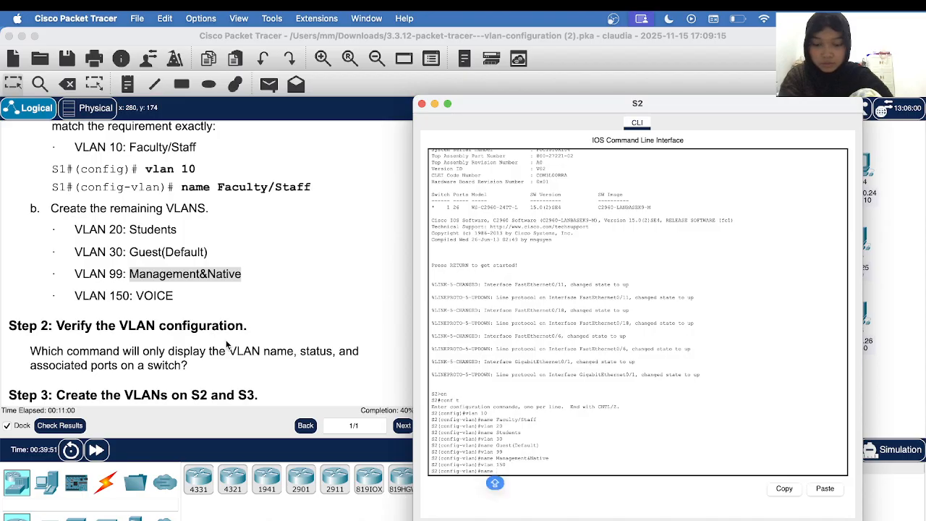
text( VOICE)
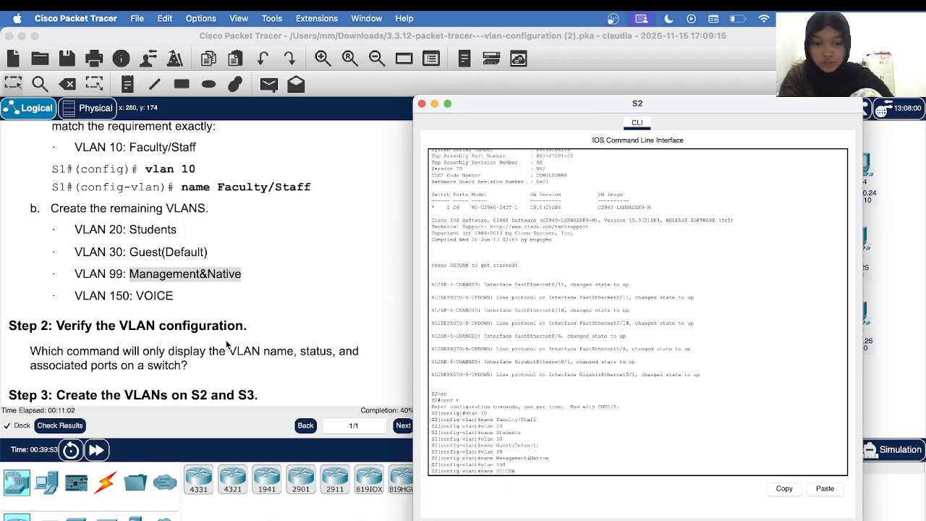
key(Caps_Lock)
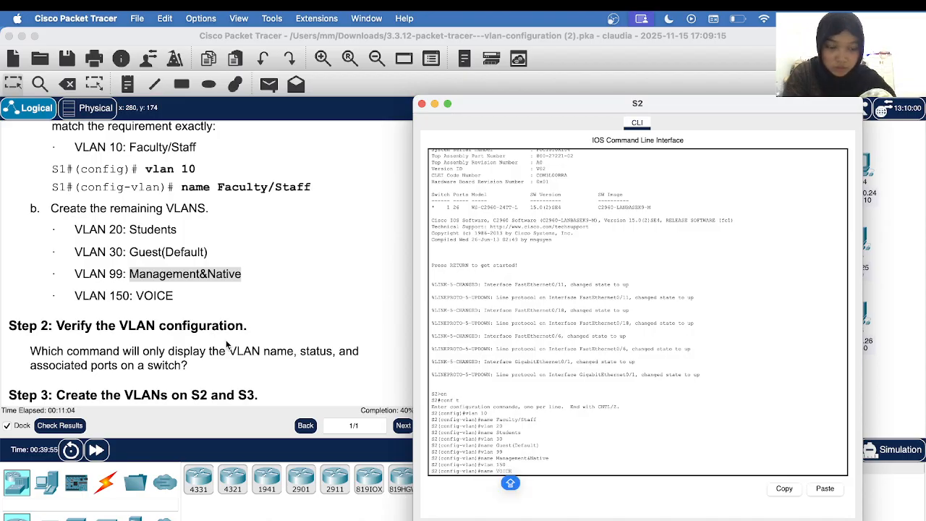
key(Return)
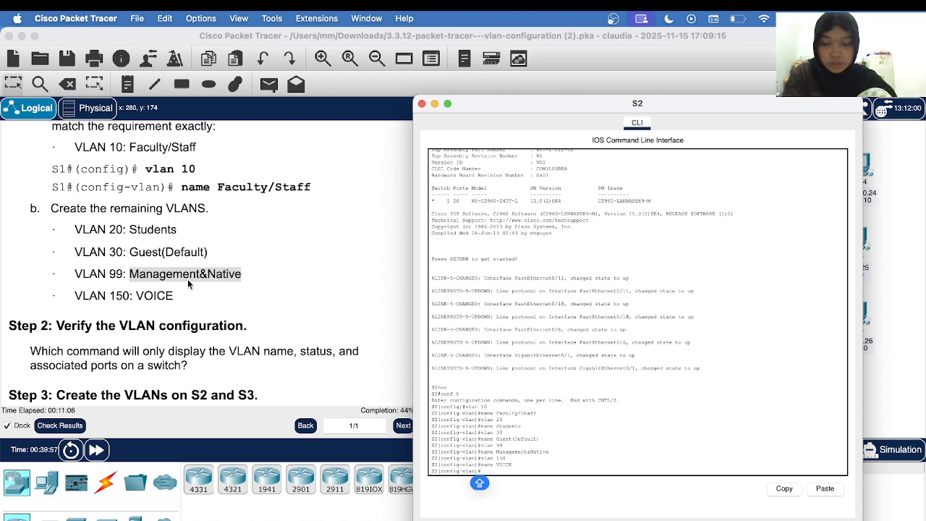
key(Caps_Lock)
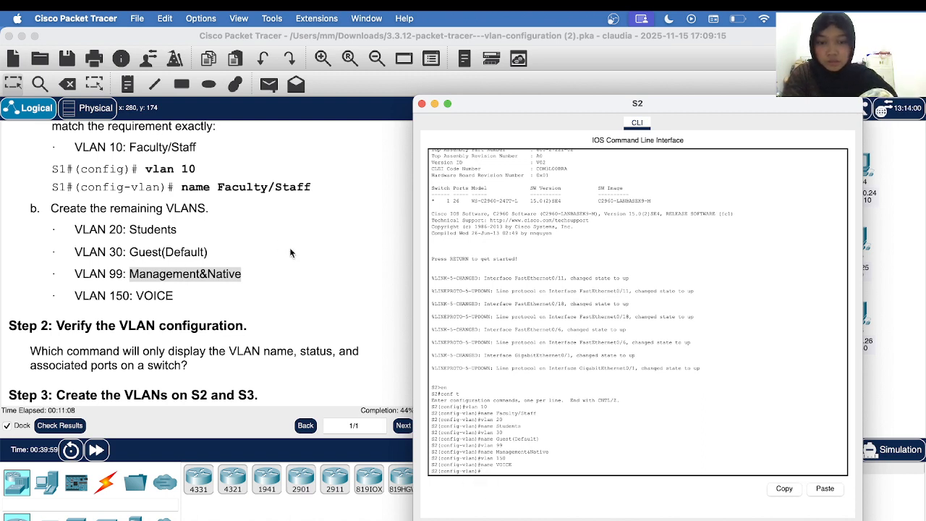
Exit configuration mode on S2 with end and verify its VLANs with the show vlan brief command
text(end)
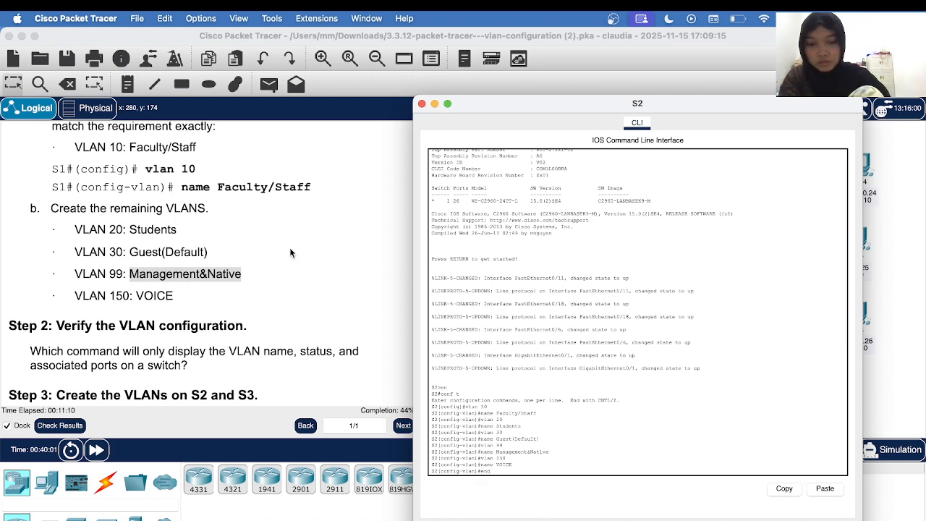
key(Return)
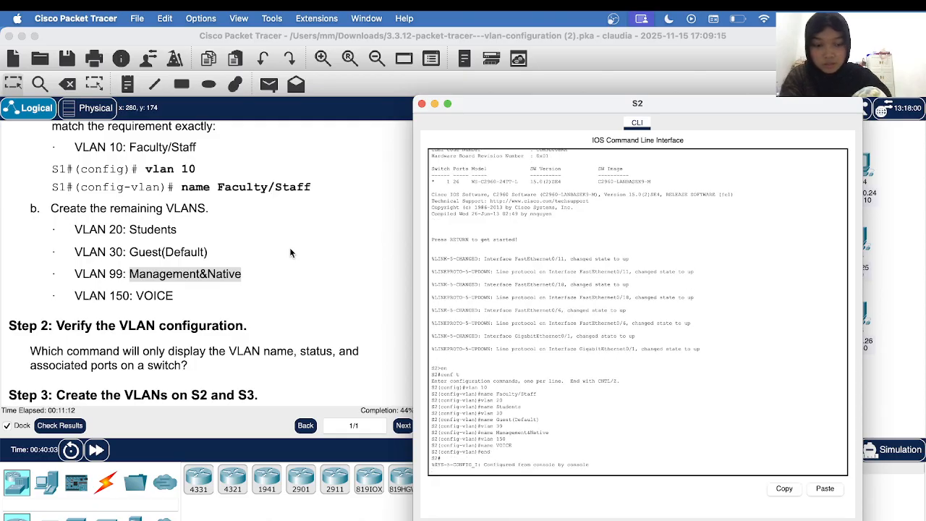
key(Return)
text(show v)
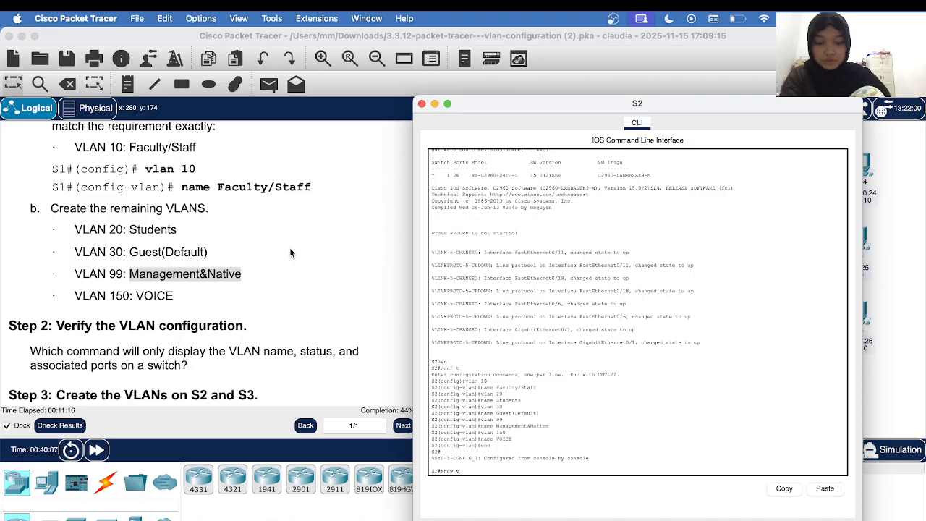
text(lan)
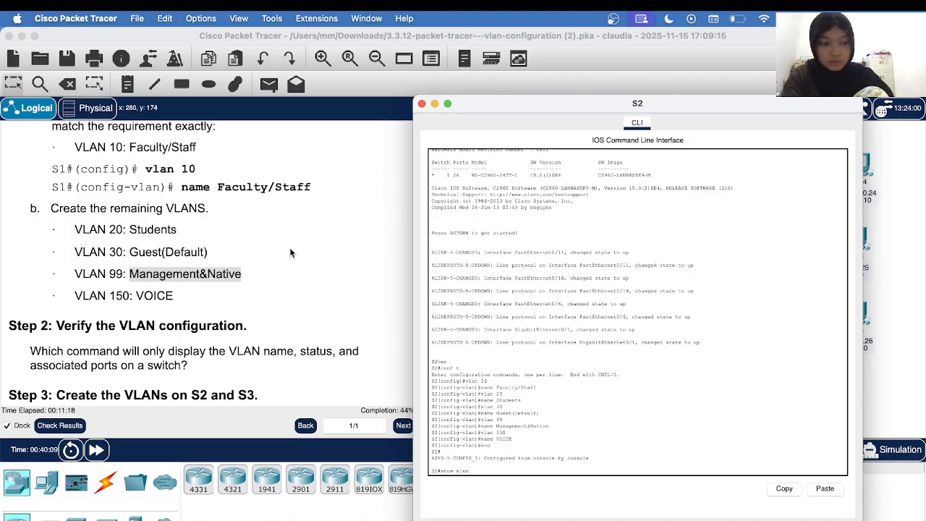
text( brief)
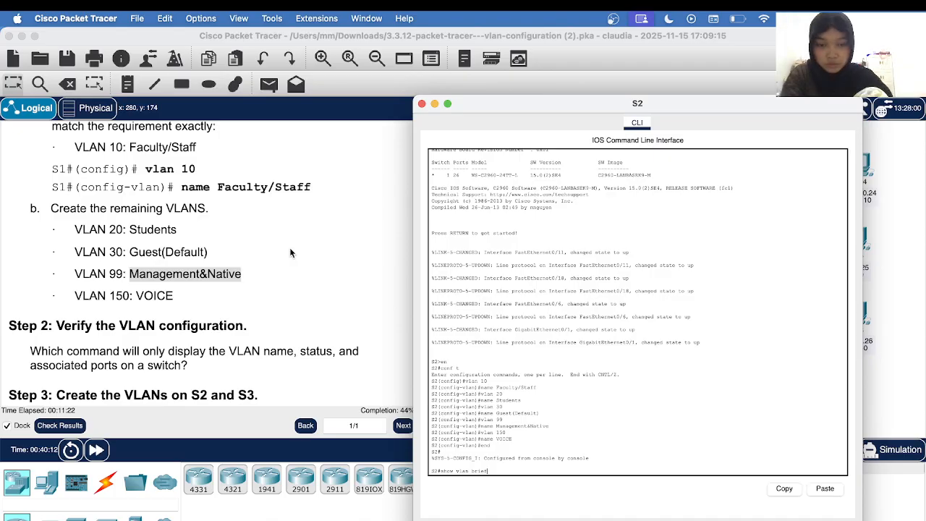
key(Return)
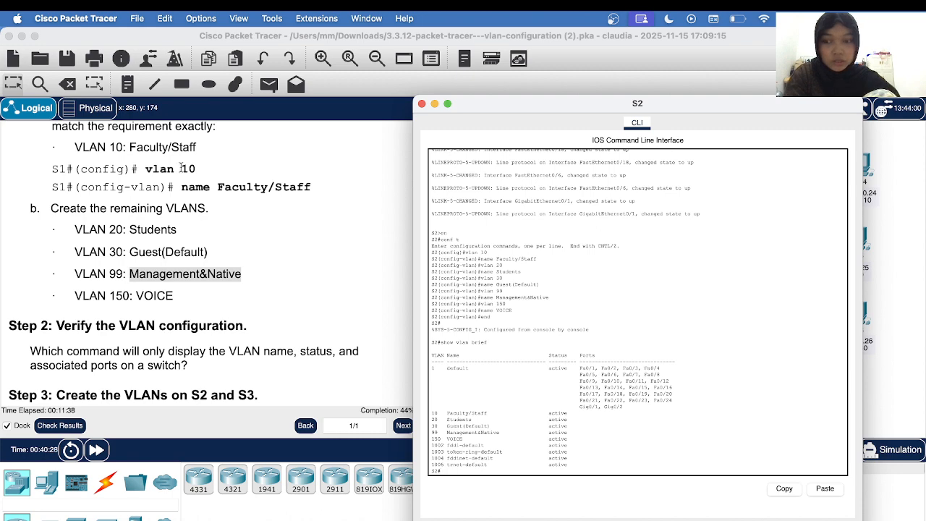
Check the instructions following Step 3, close the S2 window, and open the CLI of switch S3
scroll(159, 267, down, 3)
scroll(158, 271, down, 6)
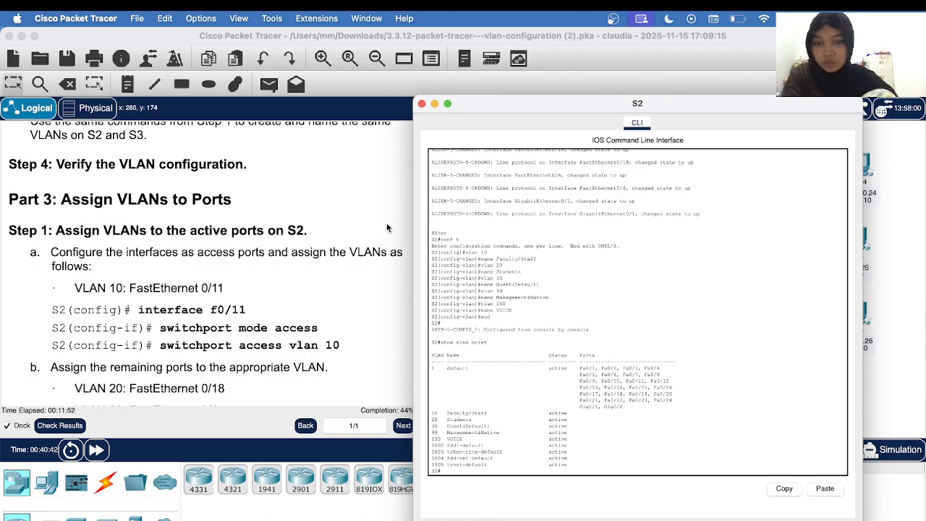
click(422, 103)
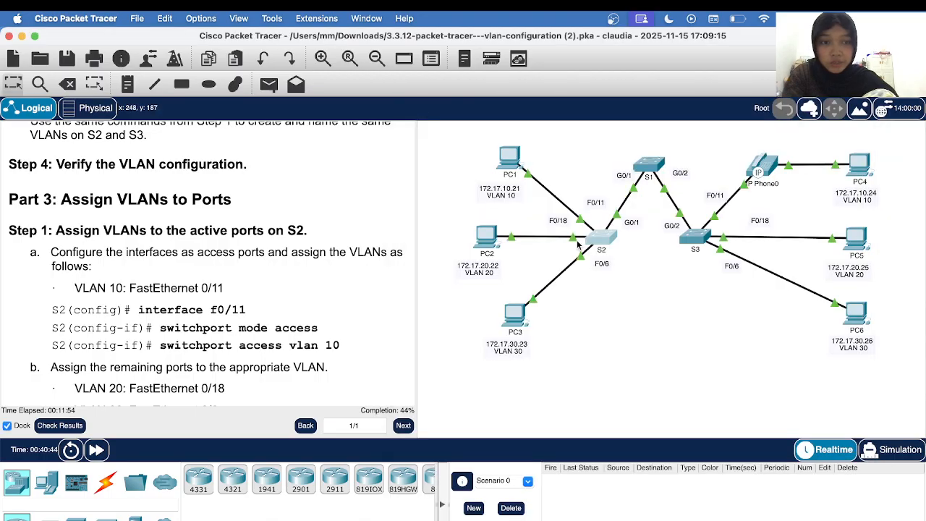
click(696, 239)
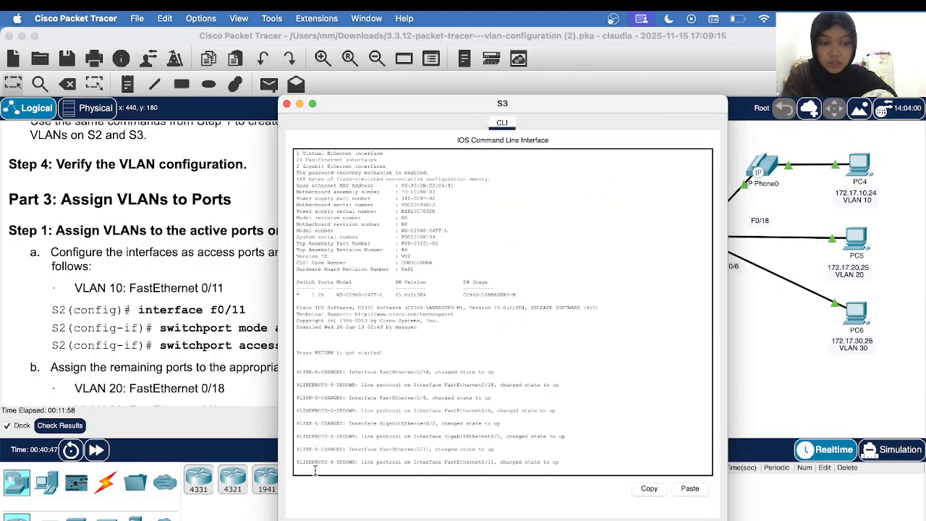
Enter privileged EXEC mode on switch S3 with en and global configuration mode with conf t
key(Return)
text(en)
key(Return)
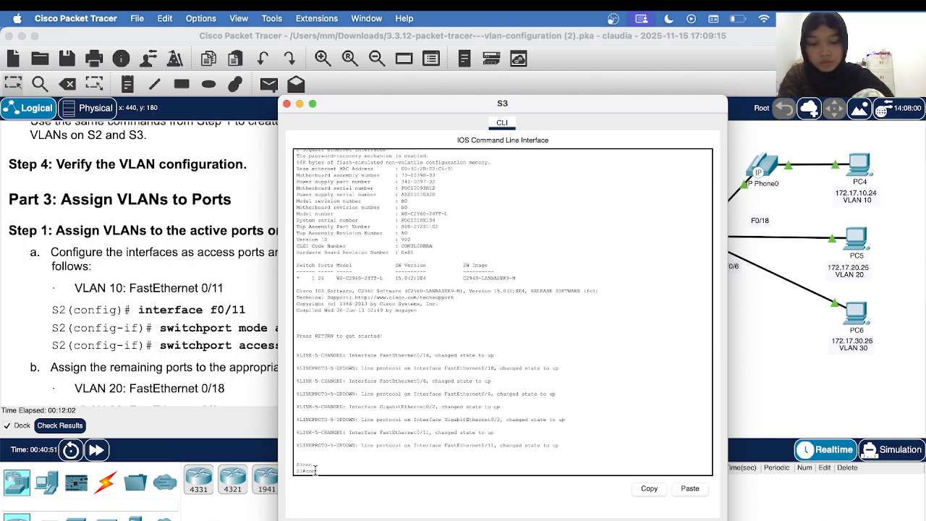
text(conf t)
key(Return)
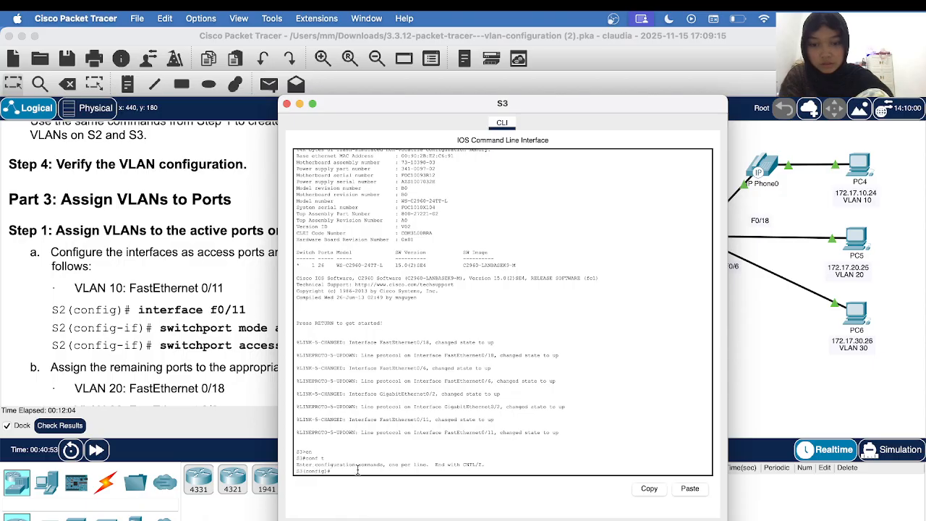
Create VLAN 10 on switch S3 with the vlan 10 command
text(vl)
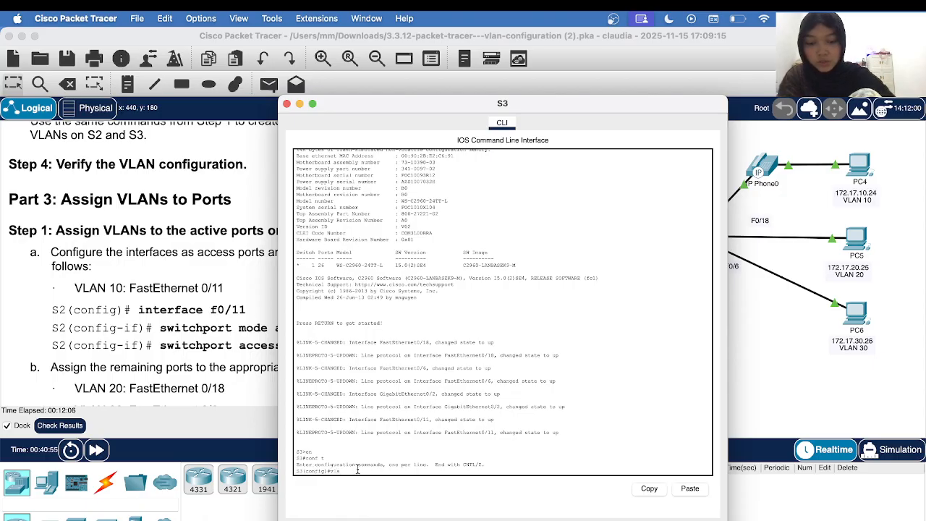
text(an)
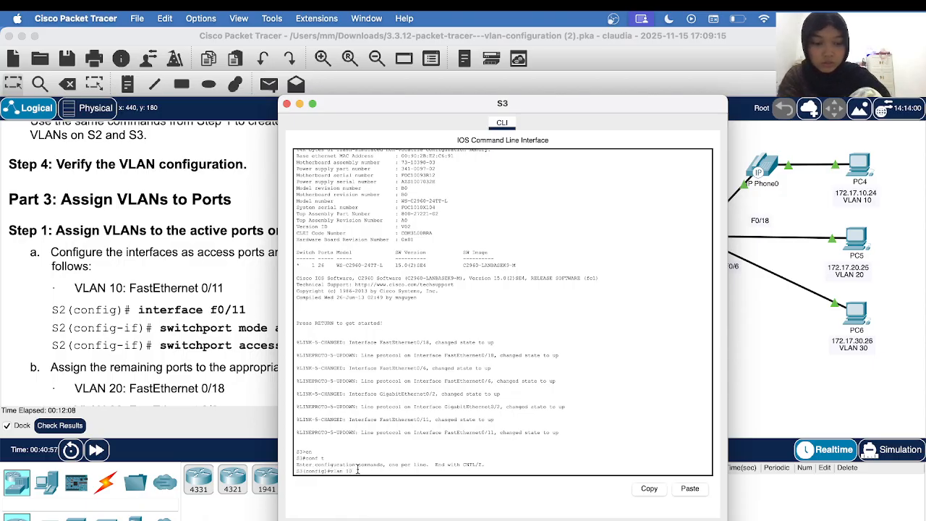
text( 10)
key(Return)
Copy the command name Faculty/Staff from the instructions and run it on S3 to name VLAN 10
scroll(181, 318, up, 5)
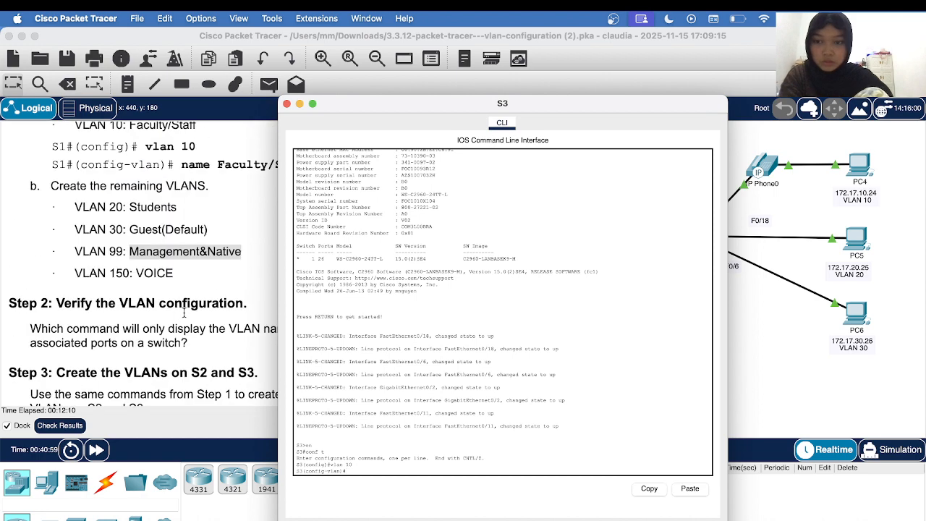
drag(181, 165, 311, 166)
right_click(311, 167)
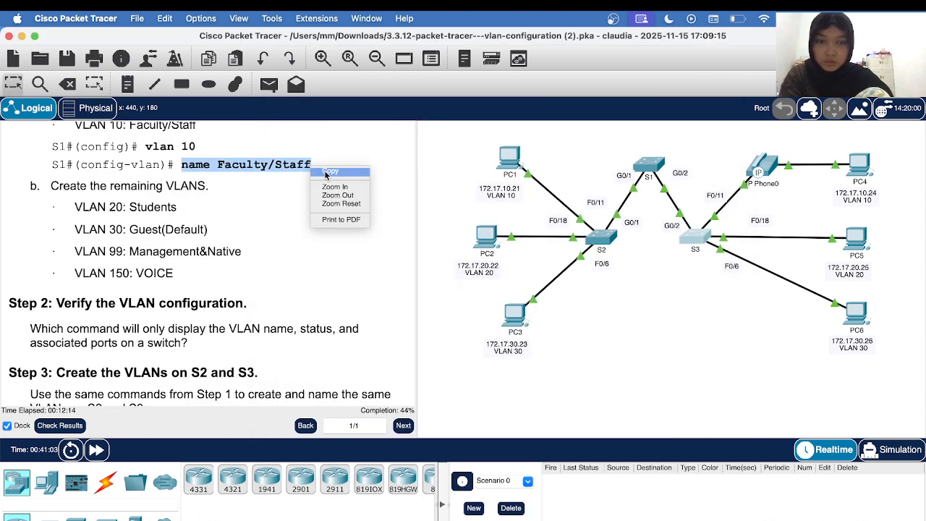
click(326, 172)
click(675, 253)
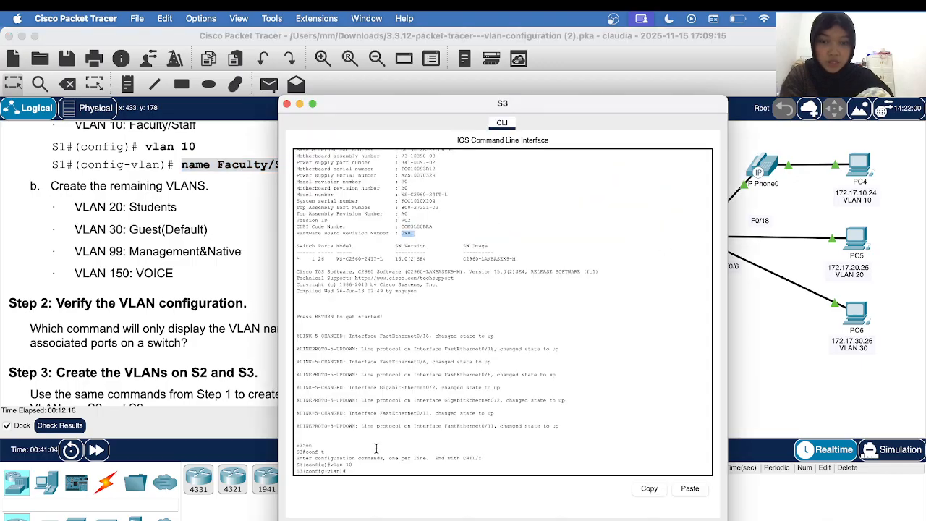
click(348, 471)
right_click(348, 471)
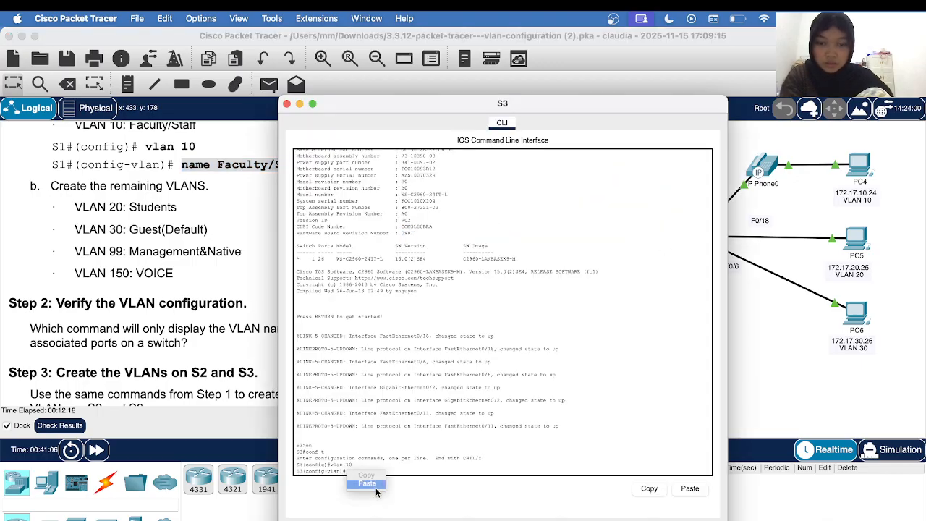
click(375, 484)
key(Return)
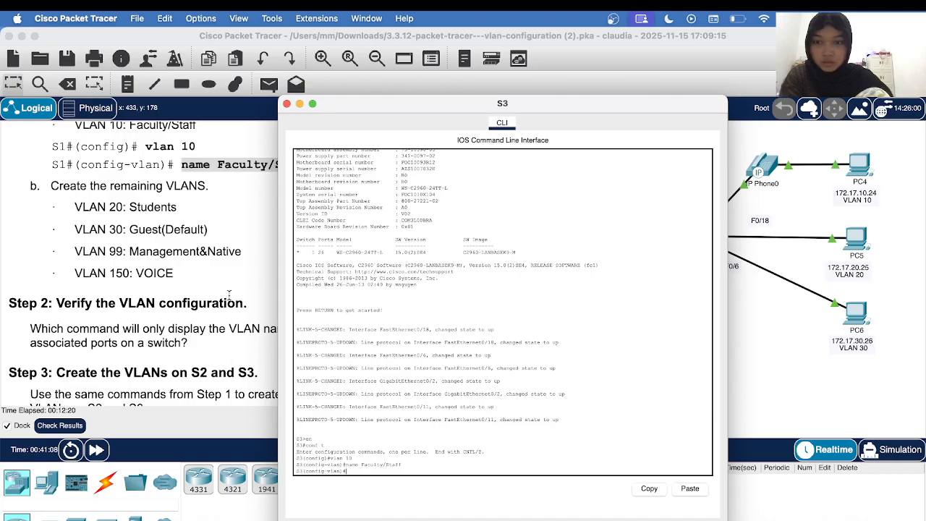
Create VLAN 20 on switch S3 by recalling and editing the earlier vlan command
key(Up)
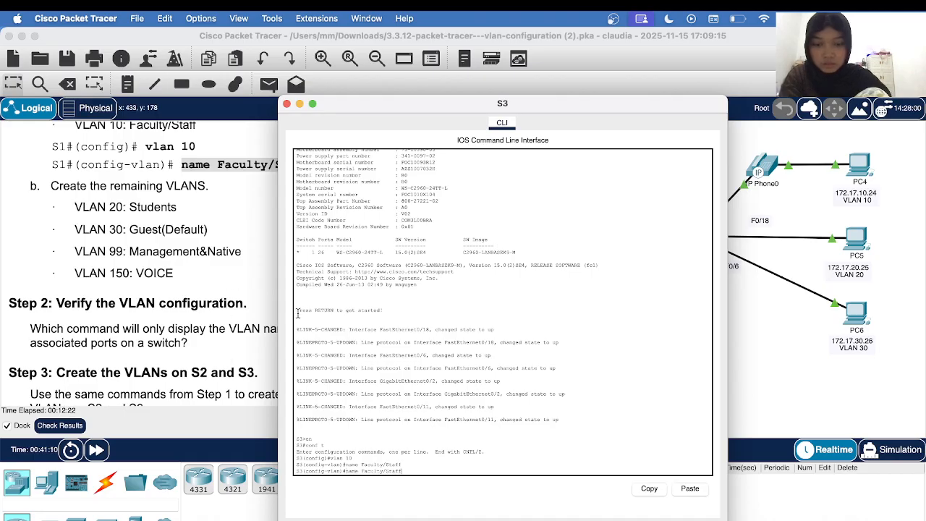
key(Up)
key(BackSpace)
key(BackSpace)
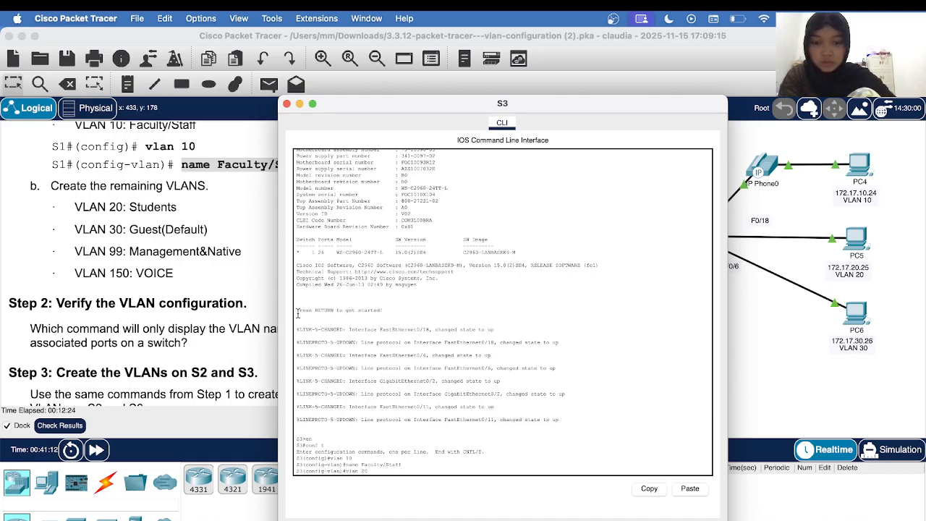
text(20)
key(Return)
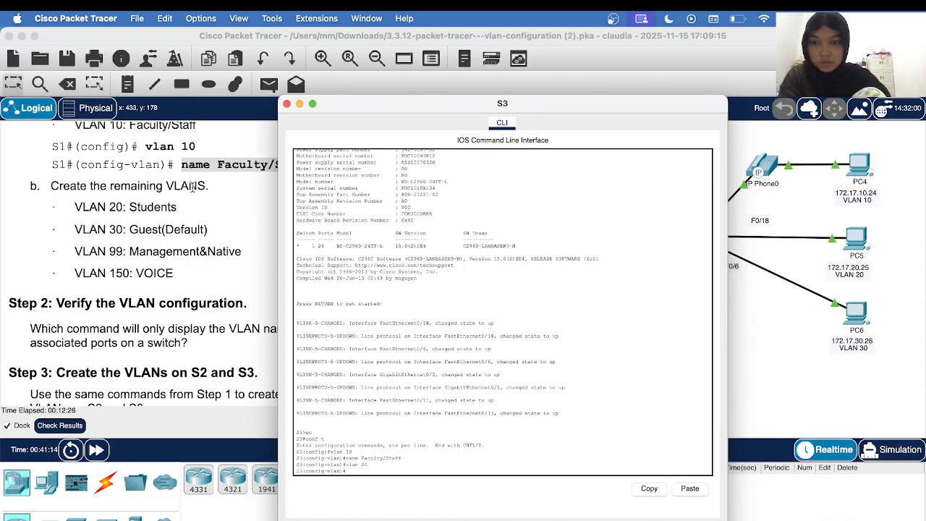
Name VLAN 20 on switch S3 Students, copying the name from the instructions
click(192, 186)
drag(130, 207, 185, 208)
right_click(186, 208)
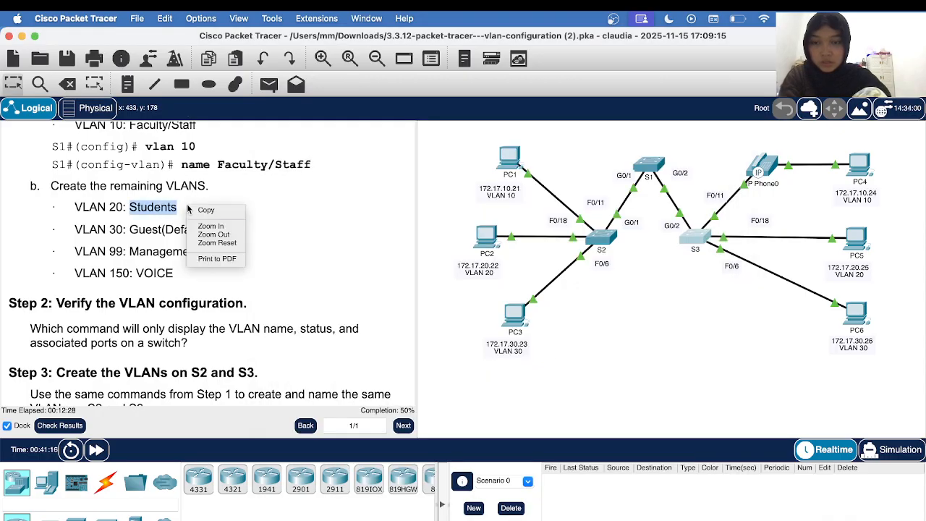
click(206, 211)
click(690, 239)
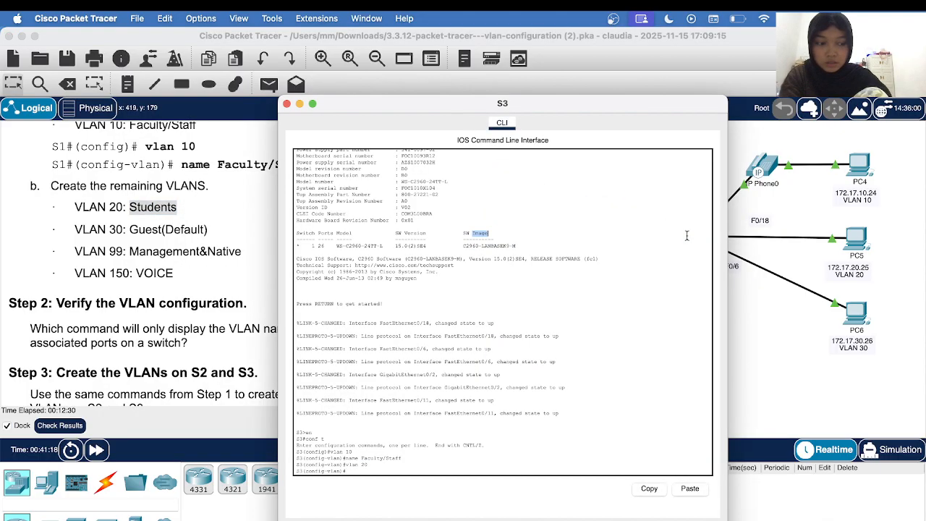
right_click(350, 475)
click(348, 474)
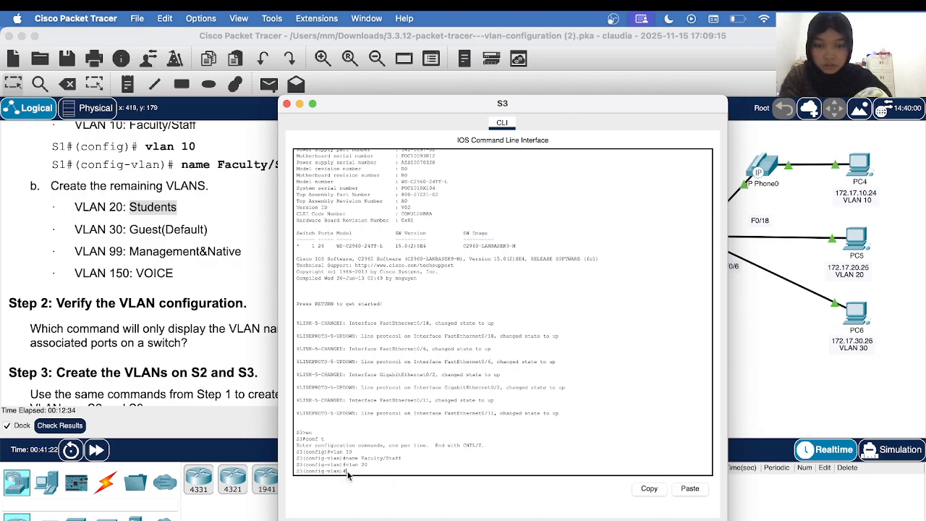
text(name)
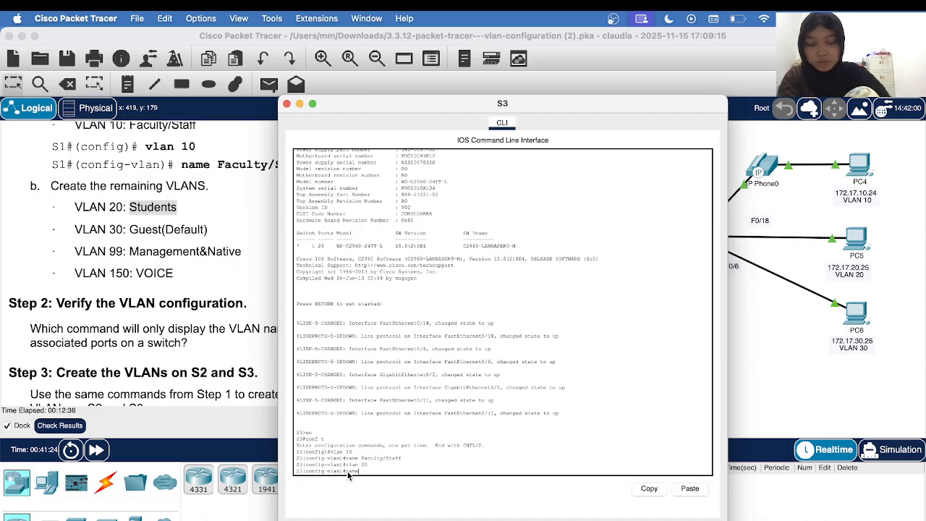
right_click(362, 472)
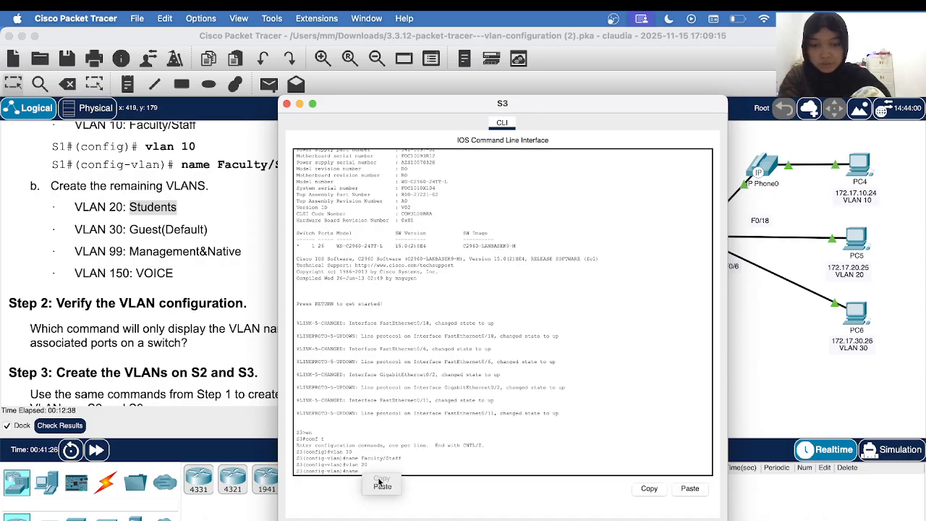
text(e)
click(384, 488)
key(Return)
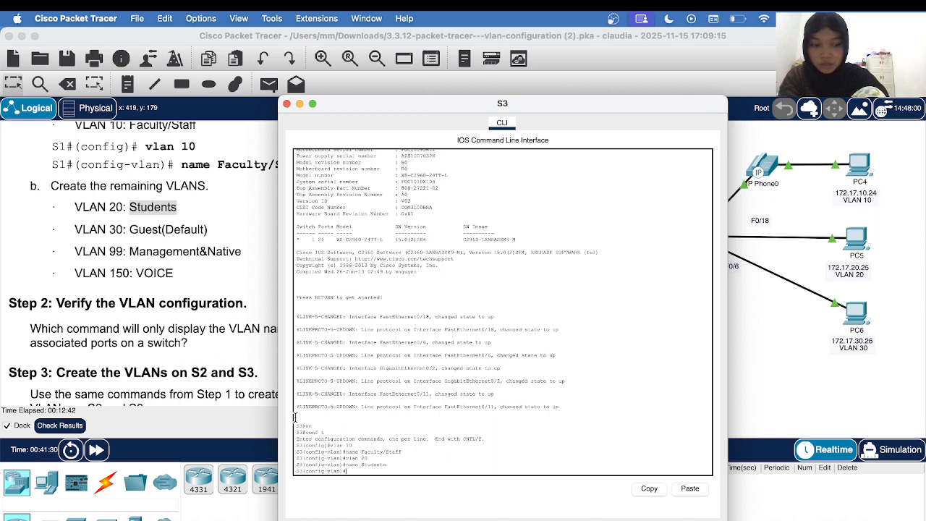
Create VLAN 30 on switch S3 by recalling and editing the previous vlan command
key(Up)
key(Up)
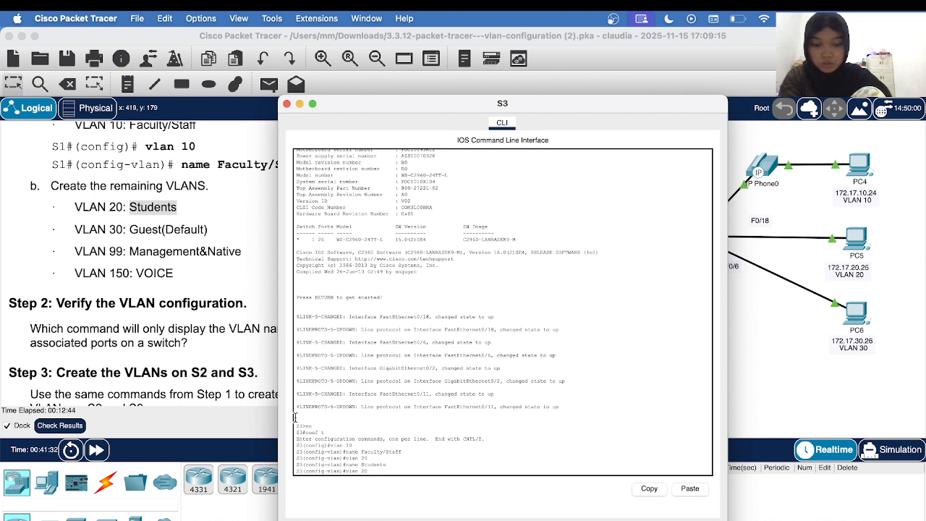
text(30)
key(Return)
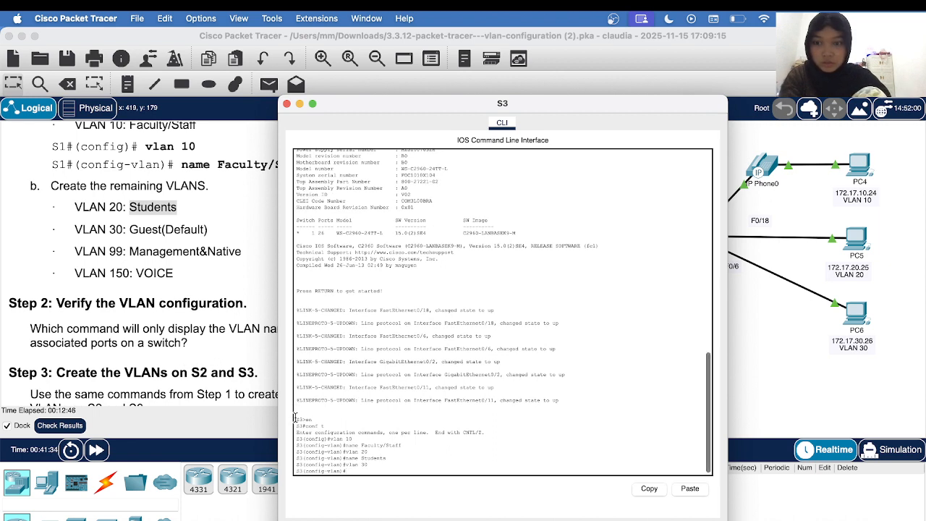
Name VLAN 30 on switch S3 Guest(Default), copying the name from the instructions
key(super+w)
drag(130, 230, 206, 229)
right_click(208, 230)
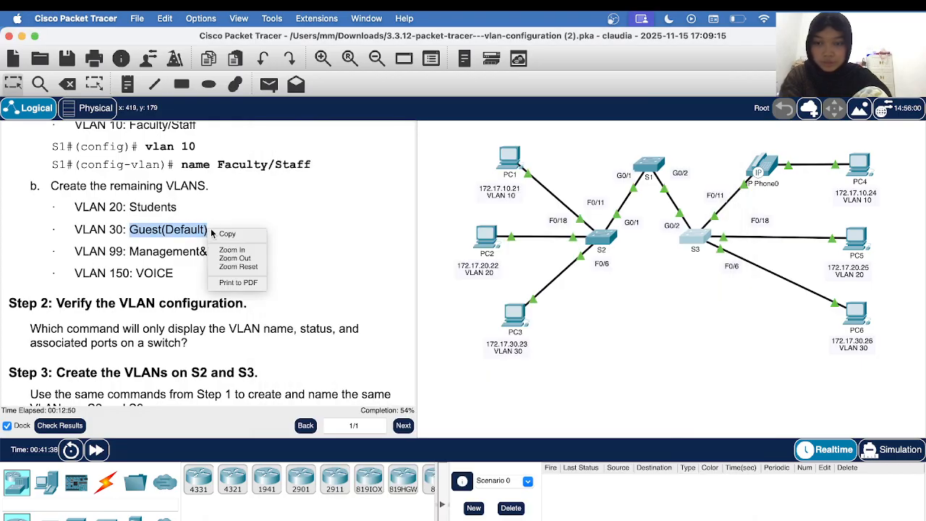
click(228, 234)
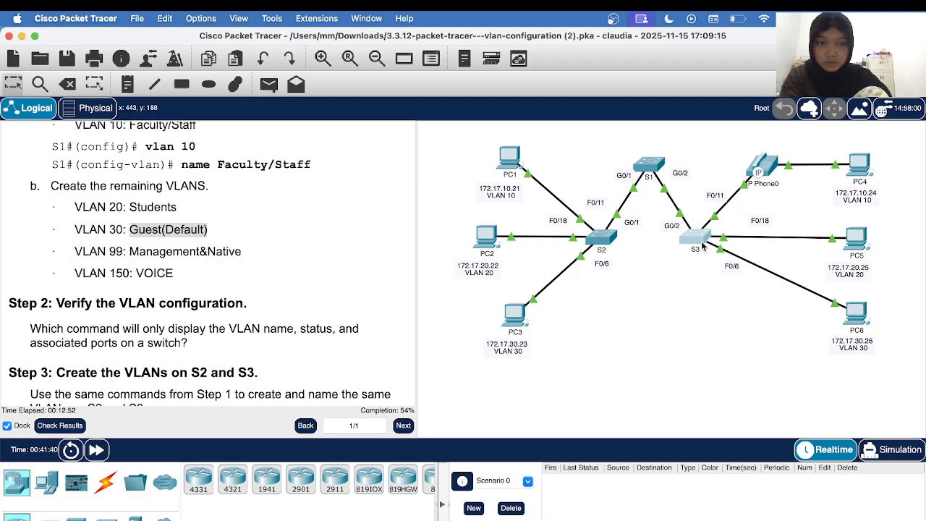
click(703, 240)
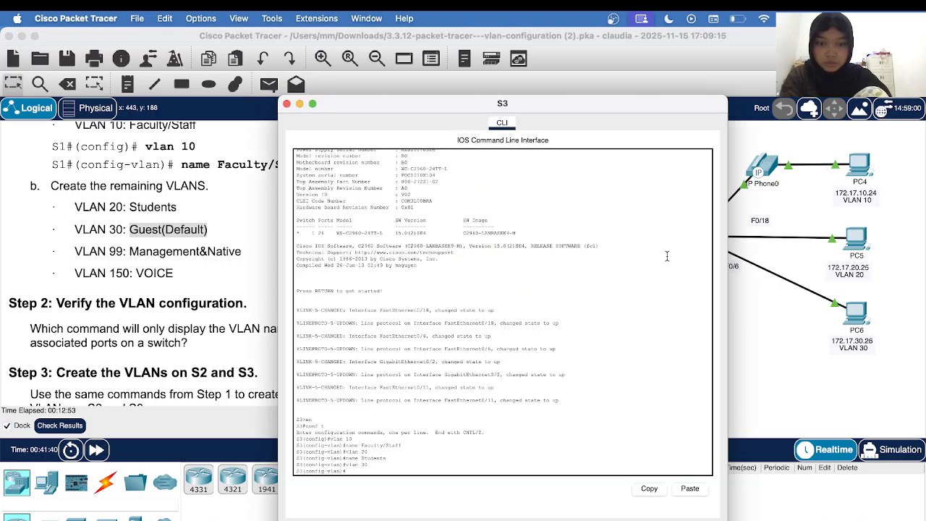
right_click(349, 470)
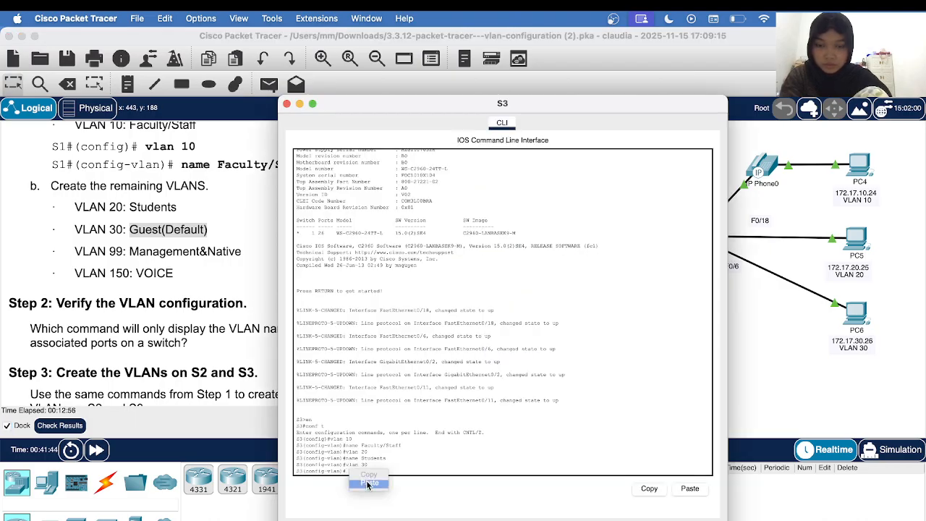
click(366, 481)
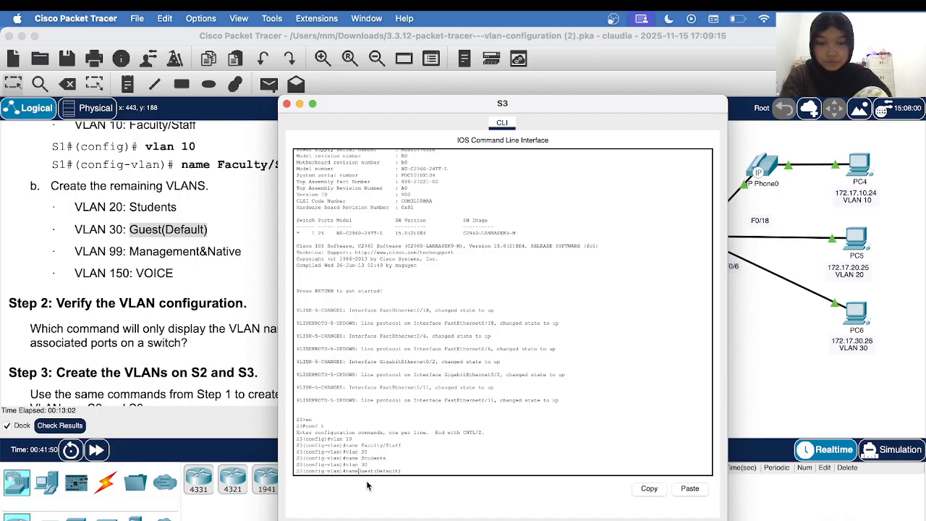
key(Return)
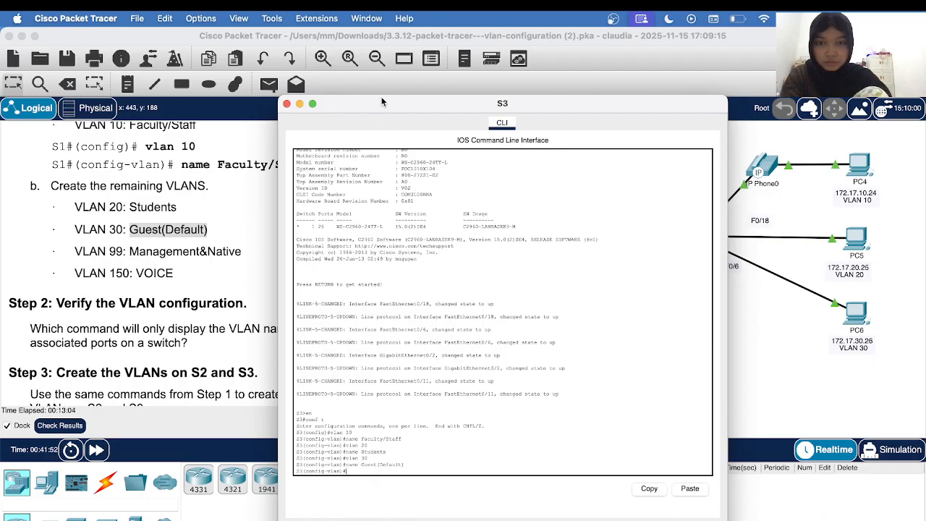
Move the S3 window clear of the instructions and create VLAN 99 on the switch
drag(383, 103, 516, 83)
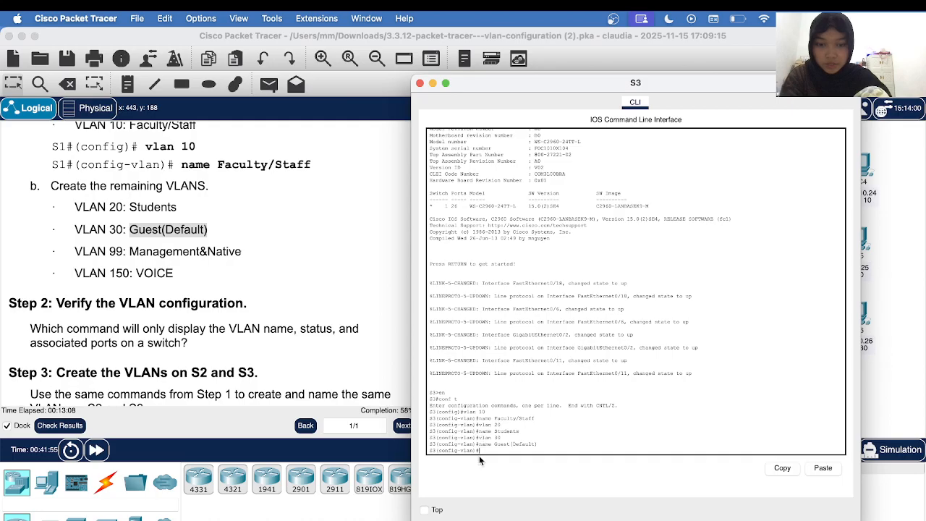
text(vlan )
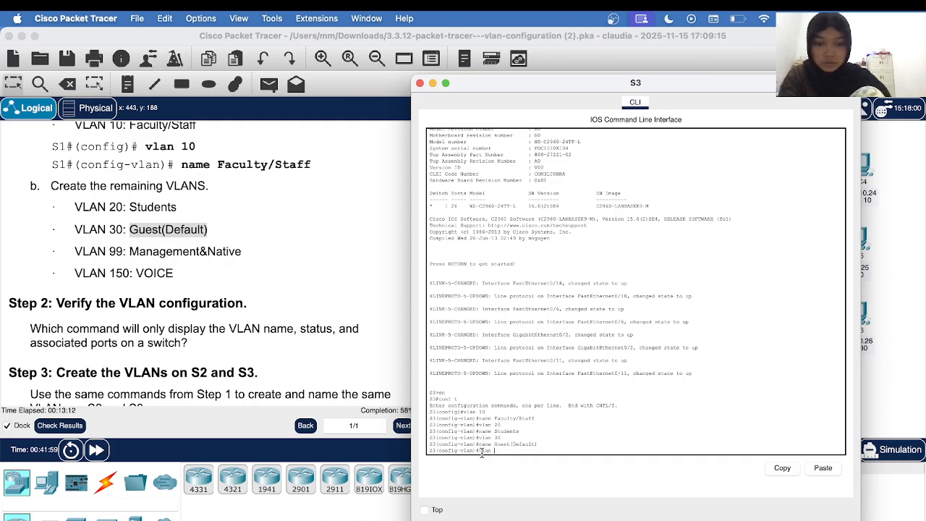
text(309)
key(Return)
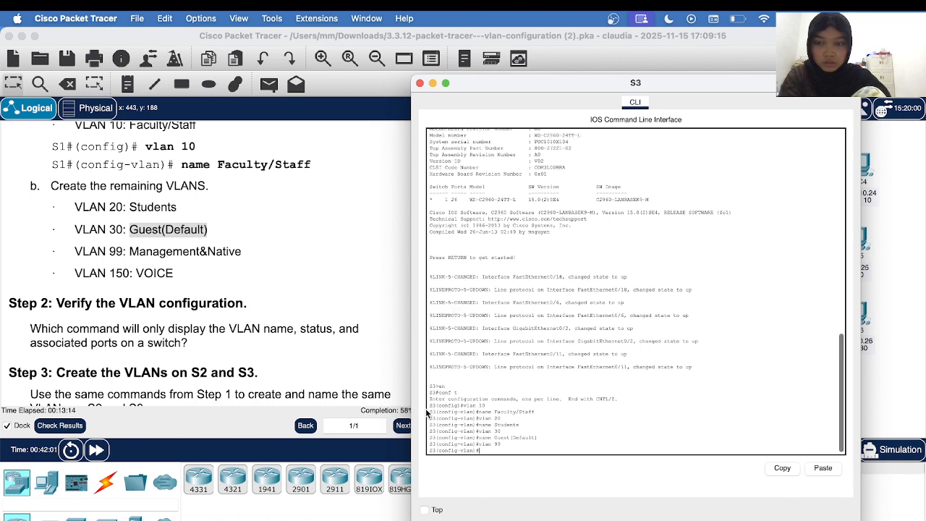
Name VLAN 99 on switch S3 Management&Native, copying the name from the instructions
text(na)
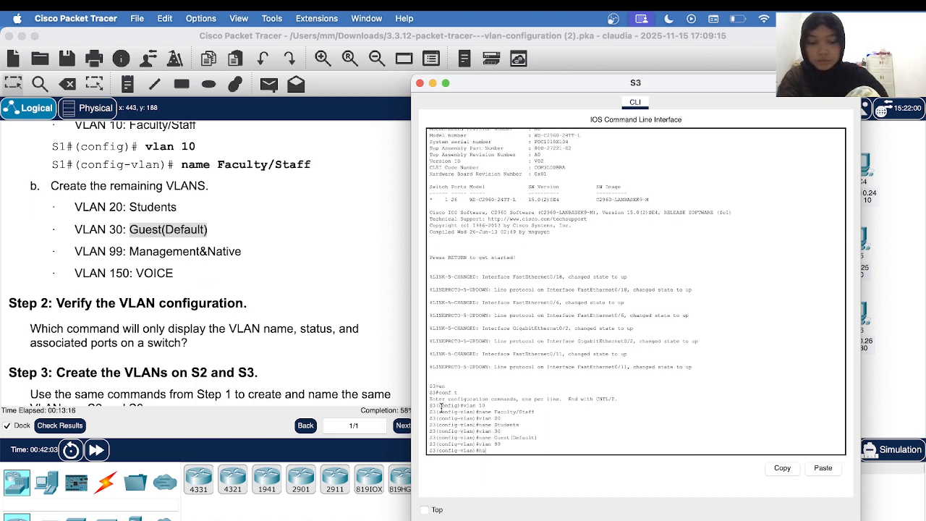
text(me)
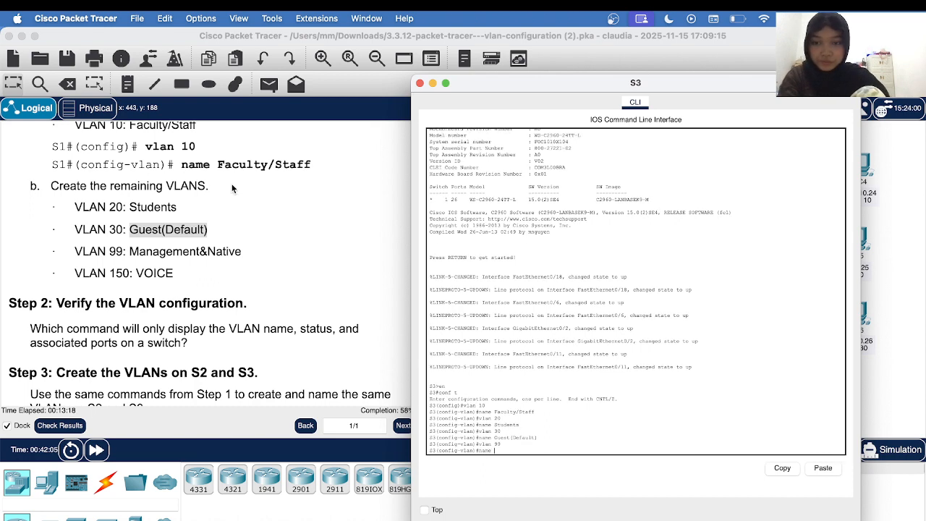
drag(128, 251, 250, 254)
key(super+c)
right_click(252, 254)
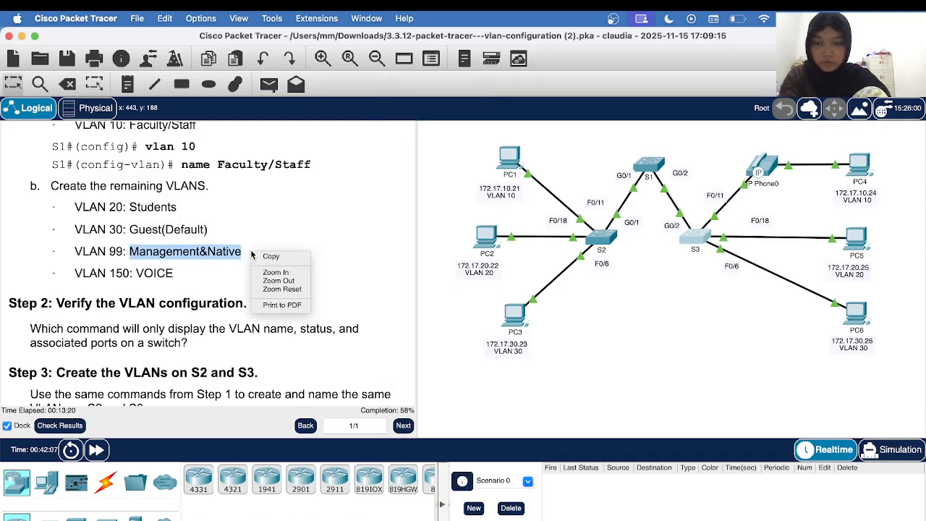
click(268, 256)
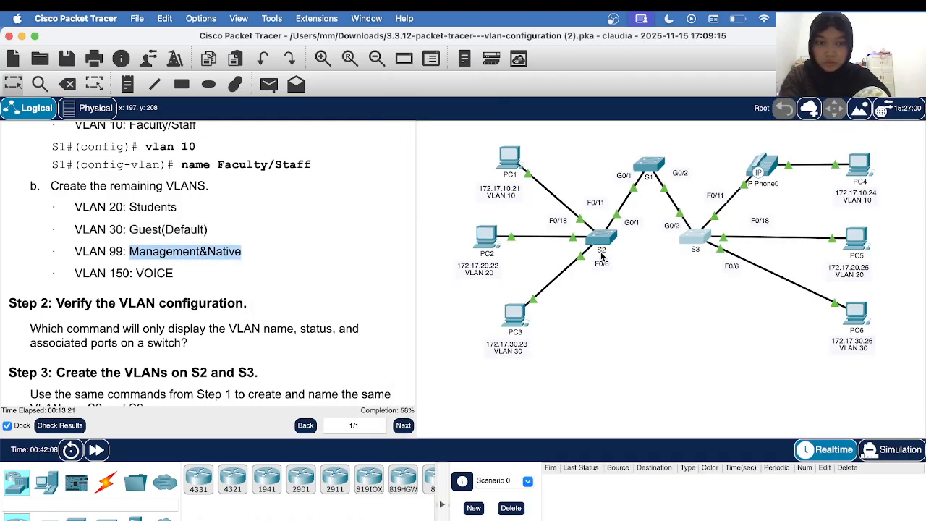
click(700, 241)
right_click(494, 450)
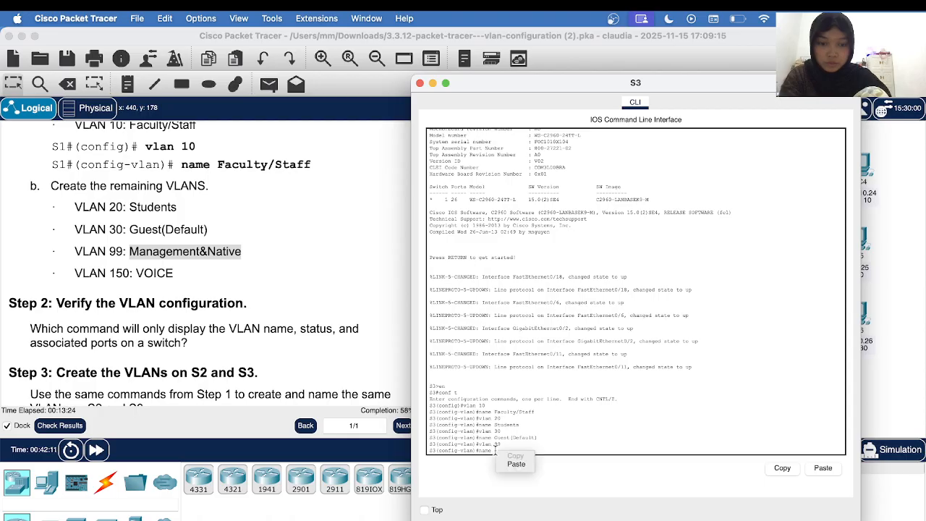
click(513, 463)
key(Return)
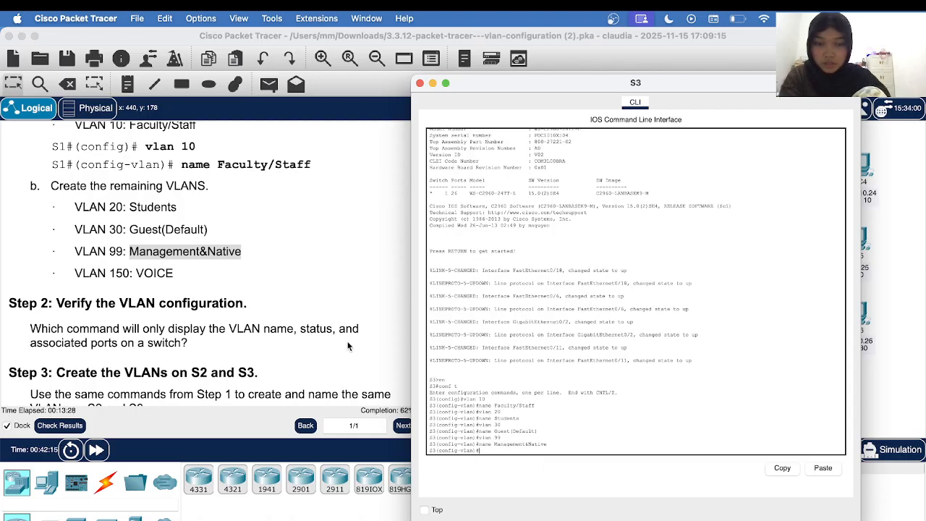
Create VLAN 150 on switch S3 by editing the previous vlan command
text(vlan 99)
key(BackSpace)
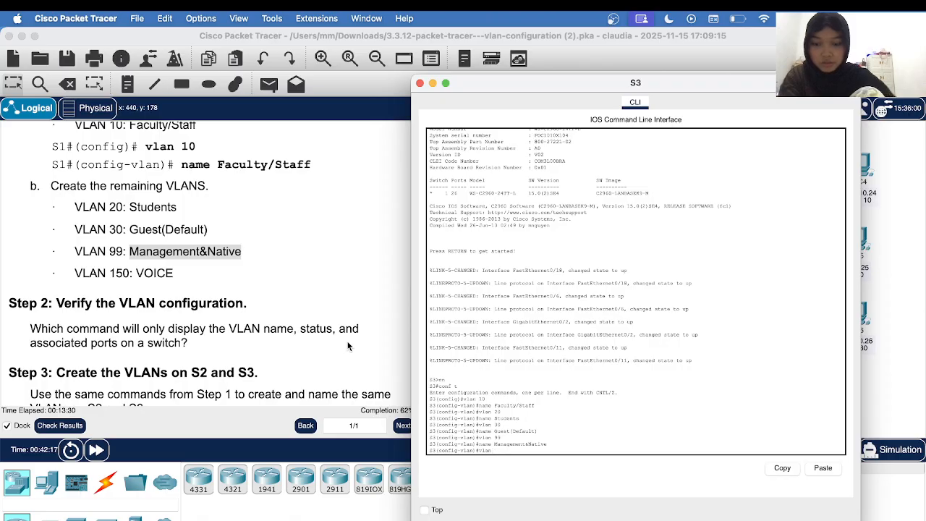
text(150)
key(Return)
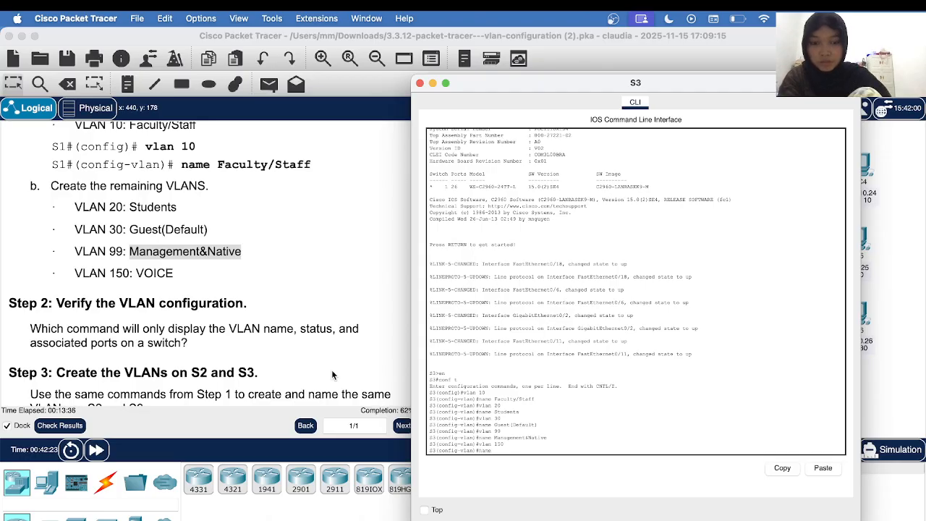
Name VLAN 150 on switch S3 VOICE, copying the name from the instructions
click(172, 283)
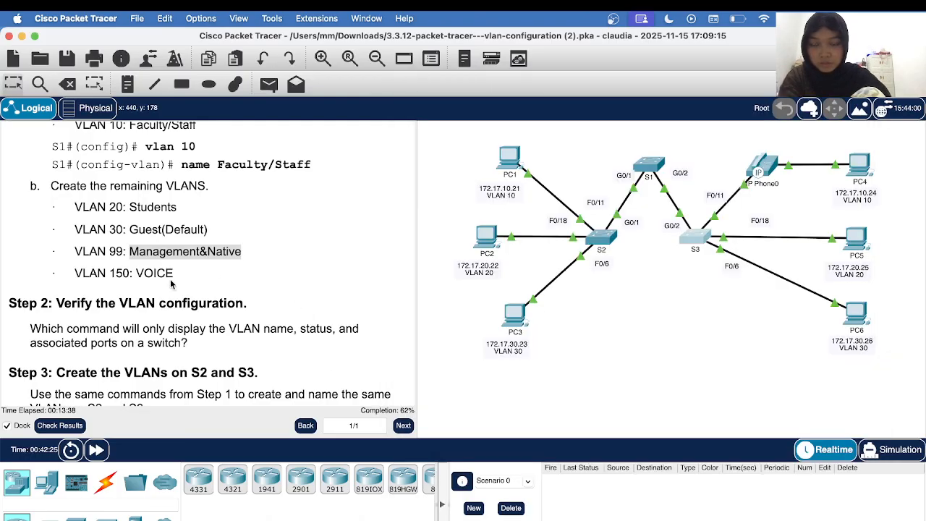
drag(136, 273, 186, 275)
right_click(185, 274)
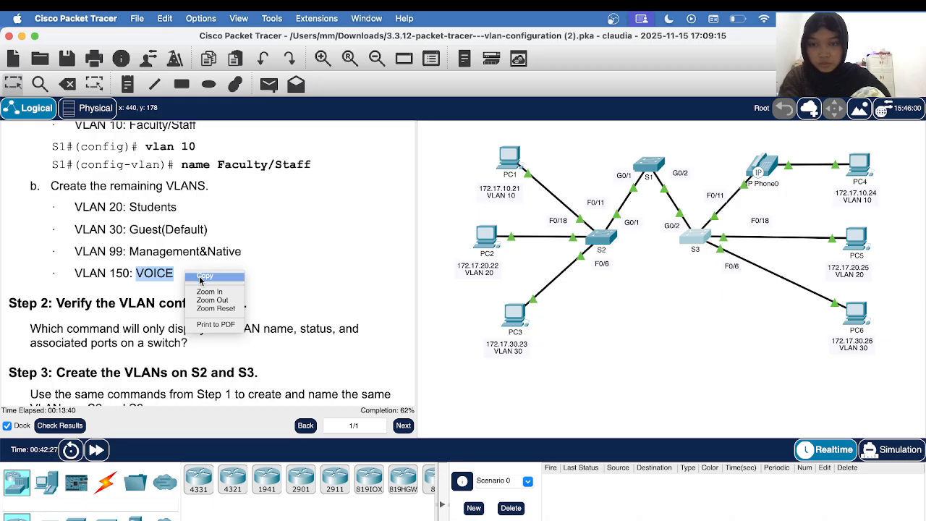
click(201, 276)
click(687, 235)
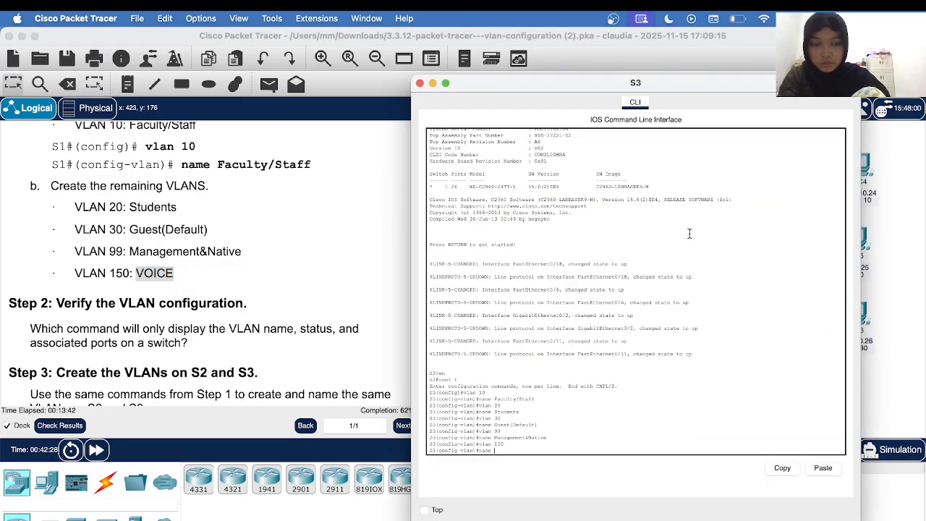
right_click(495, 449)
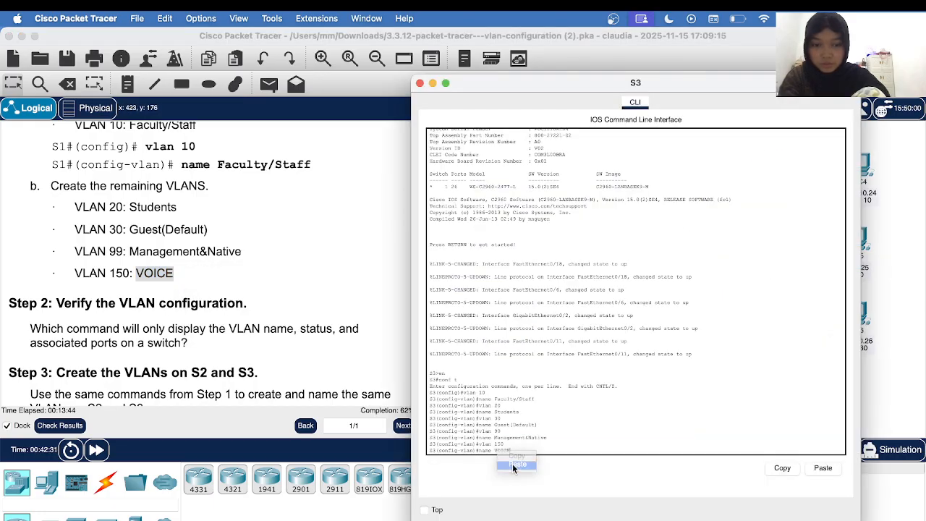
click(514, 464)
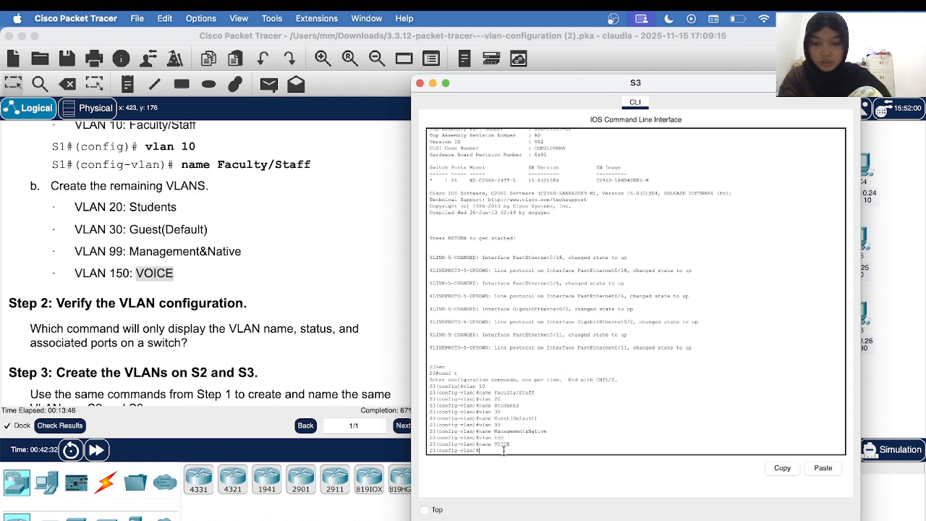
Leave configuration mode on S3, verify its VLANs with show vlan brief, and close the switch window
text(end)
key(Return)
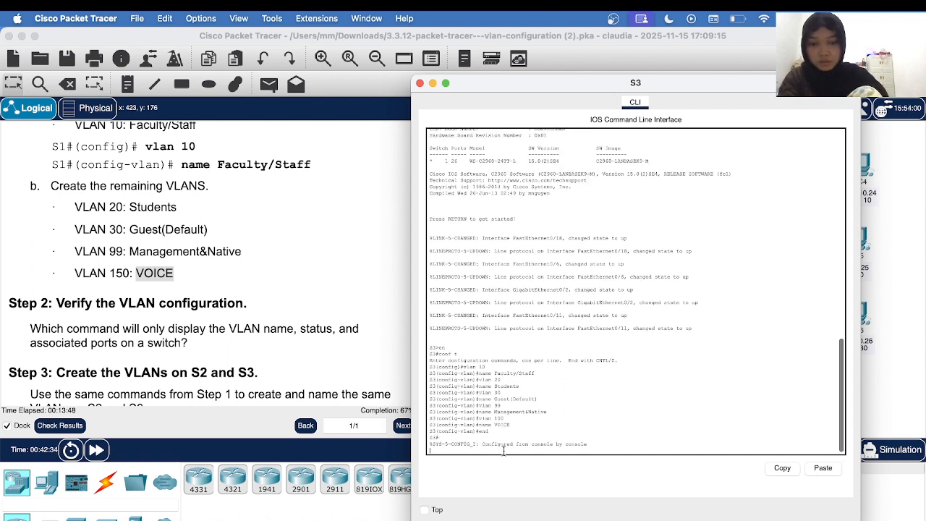
key(Return)
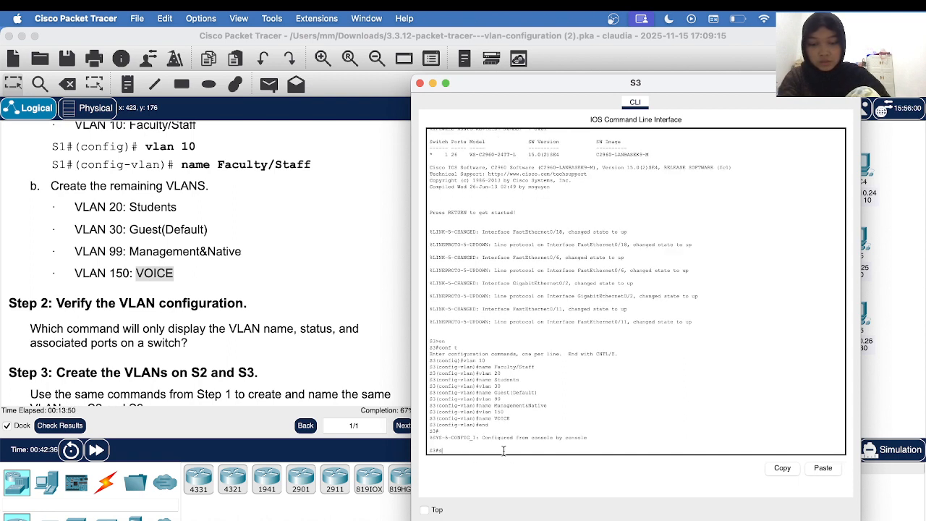
text(show v)
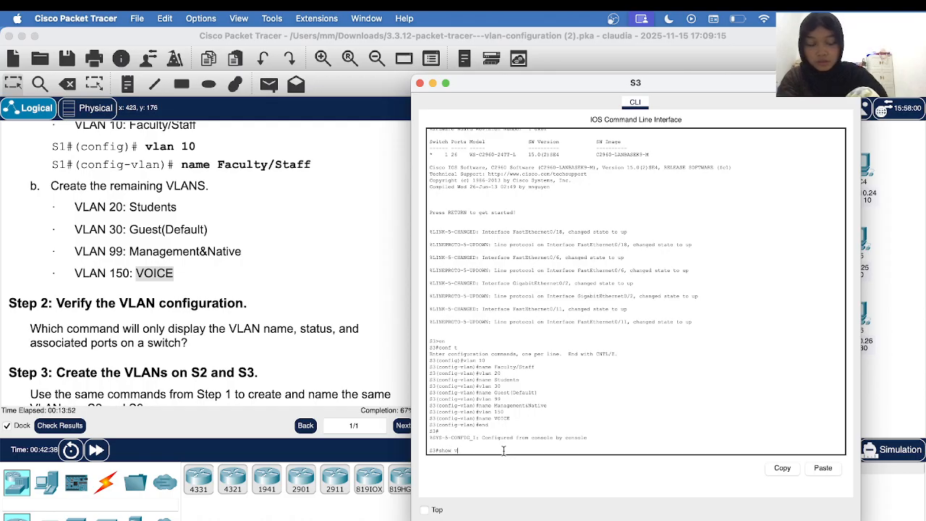
text(lan )
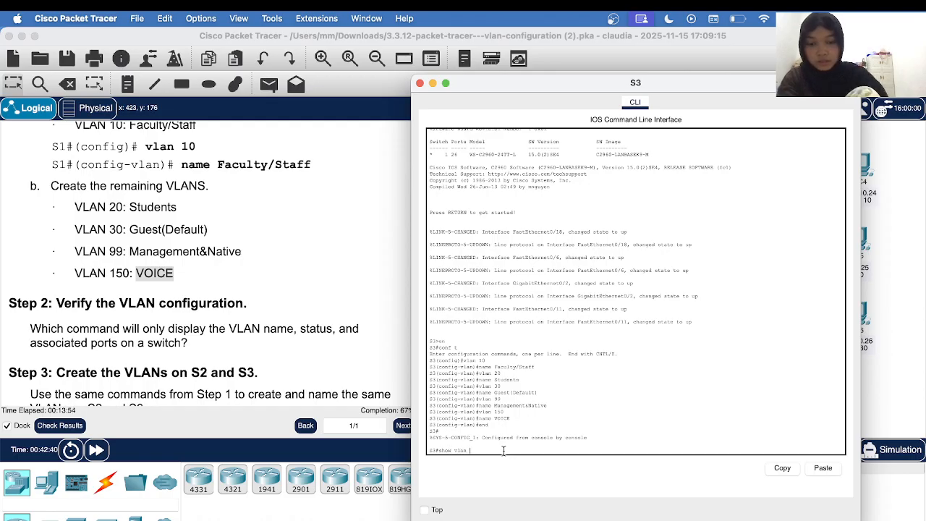
text(brief)
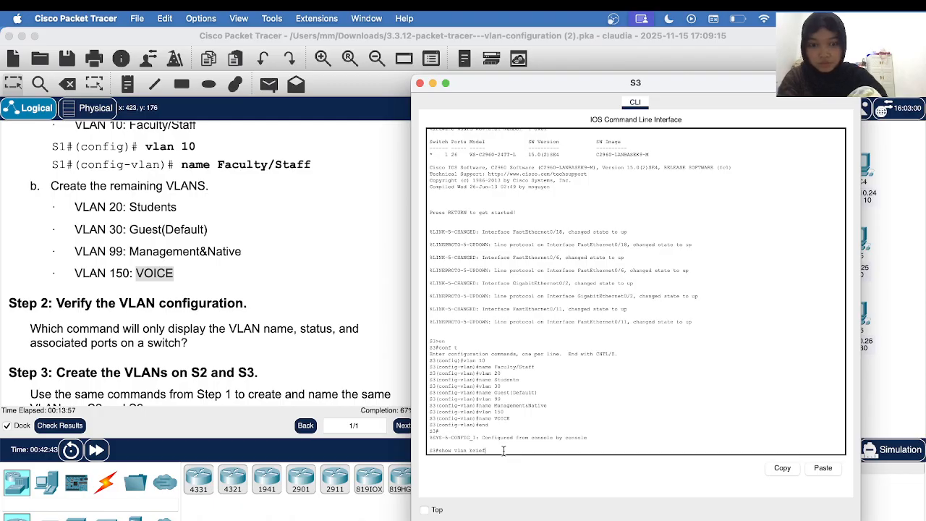
key(Return)
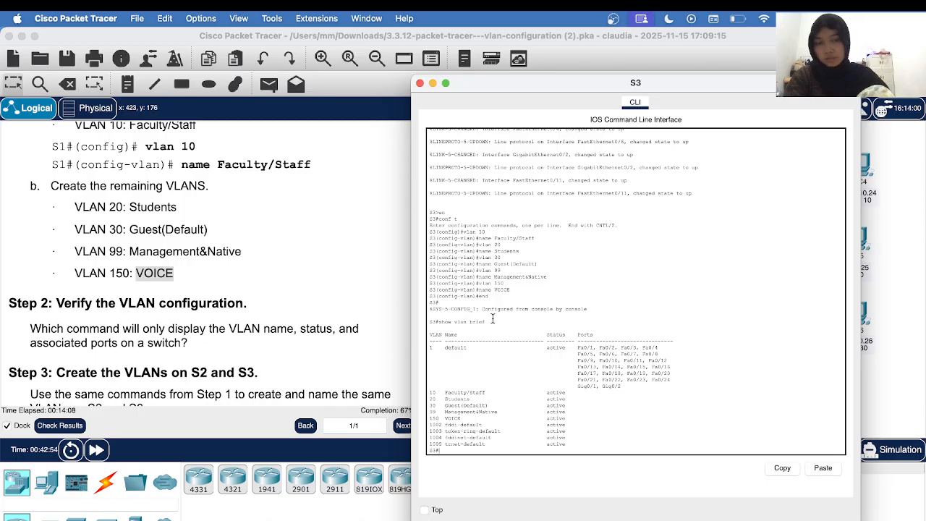
click(420, 83)
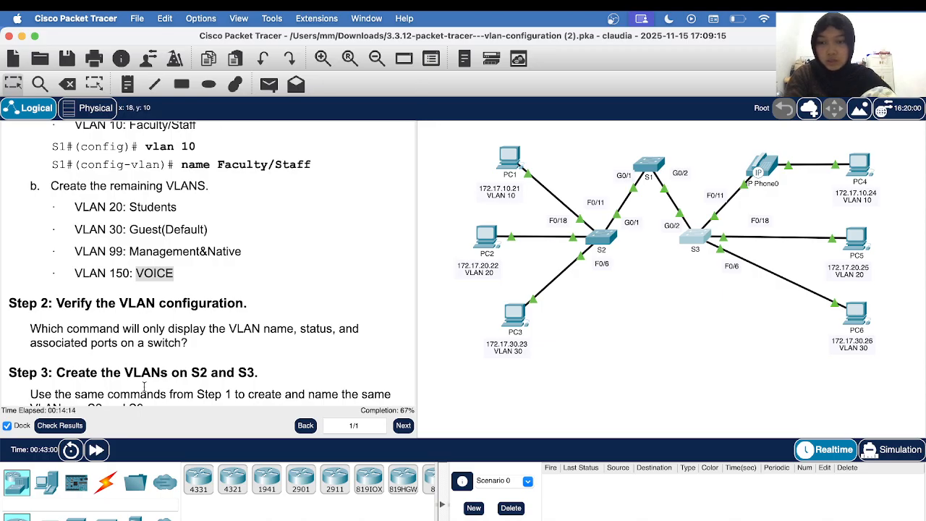
Following Part 3 of the instructions, enter global configuration mode on switch S2 and open interface f0/11 for configuration
scroll(145, 391, down, 5)
scroll(145, 391, down, 3)
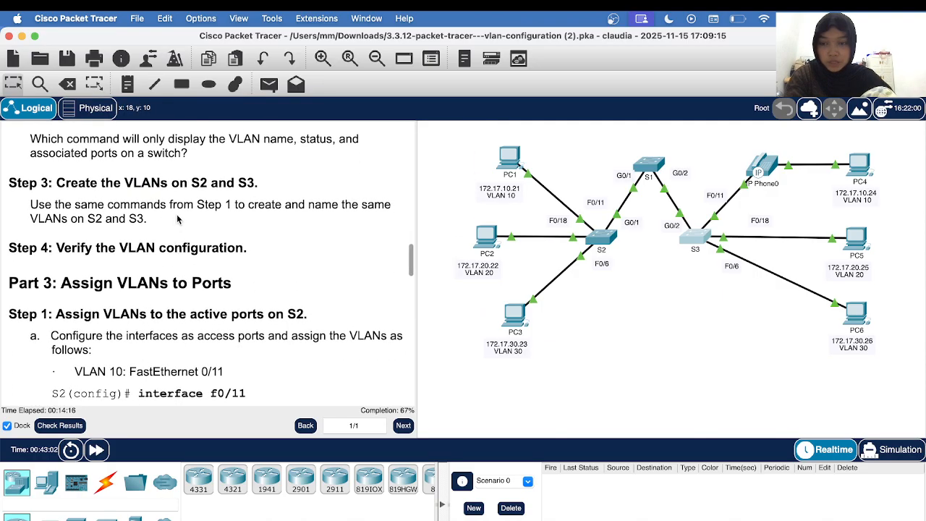
scroll(177, 219, down, 3)
scroll(177, 219, down, 1)
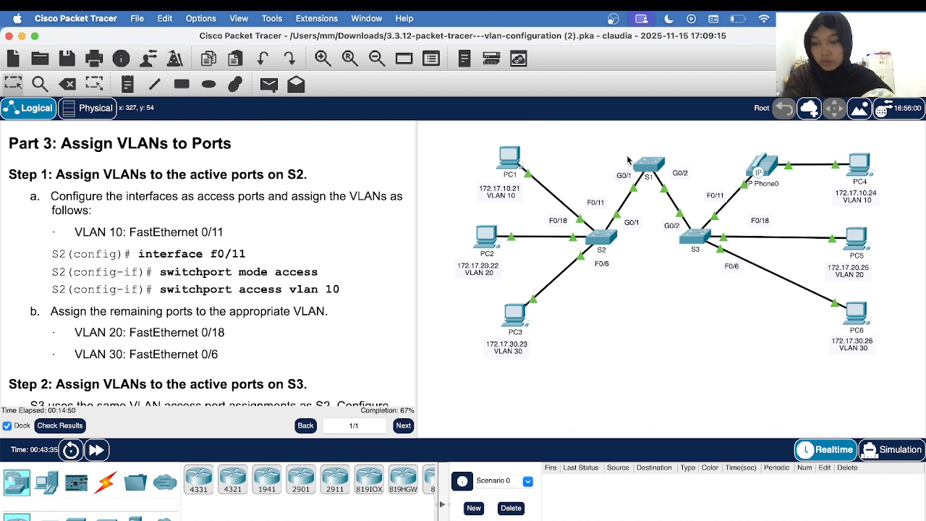
click(611, 241)
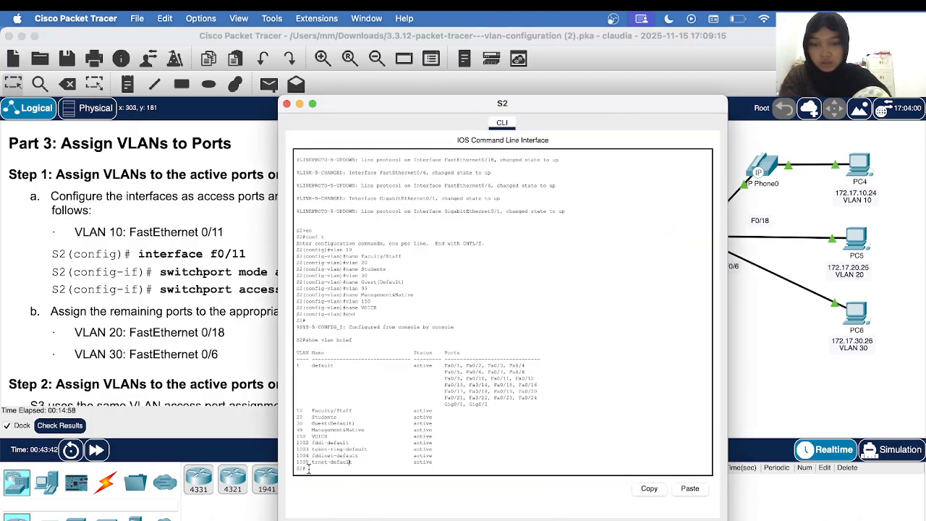
text(c)
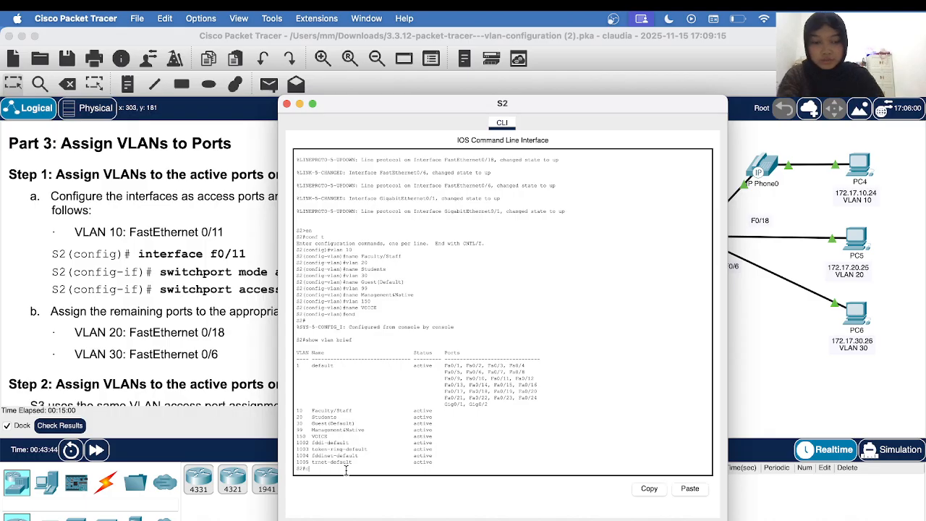
text(onf t)
key(Return)
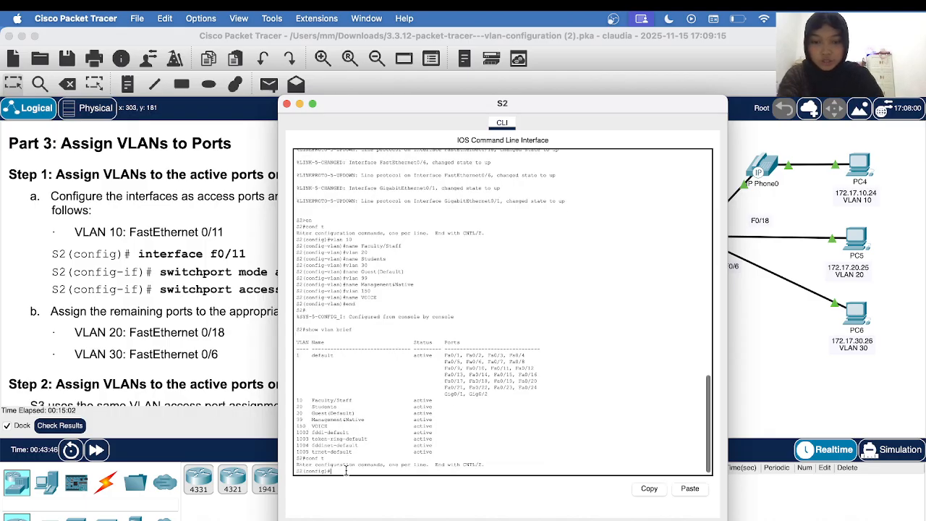
text(i)
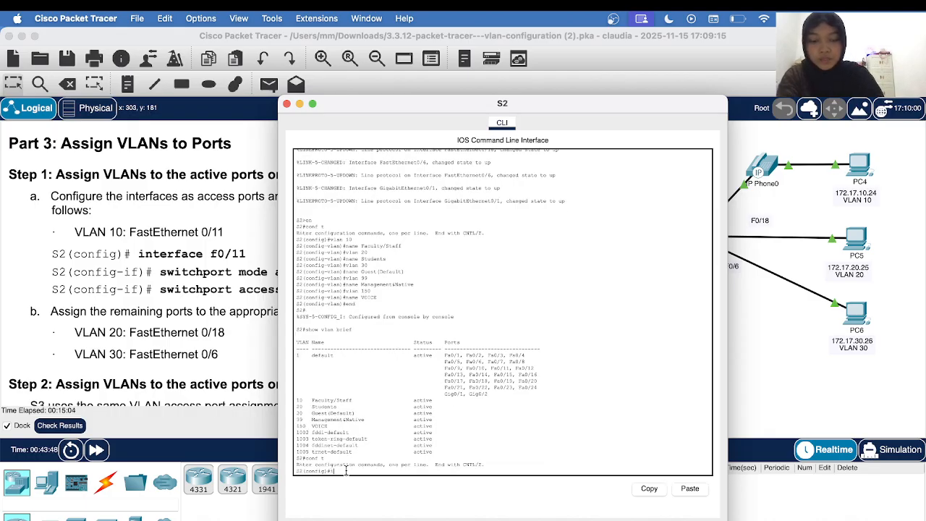
text(nt f0/11)
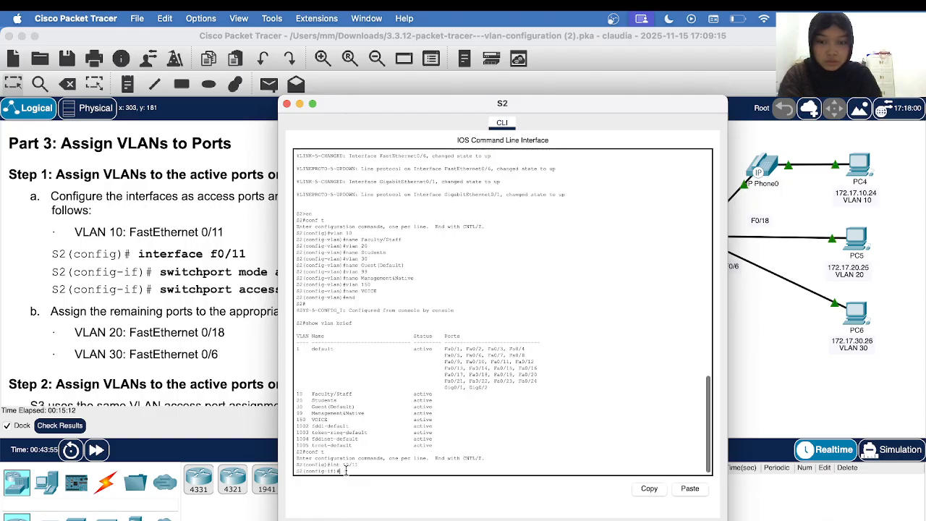
key(Return)
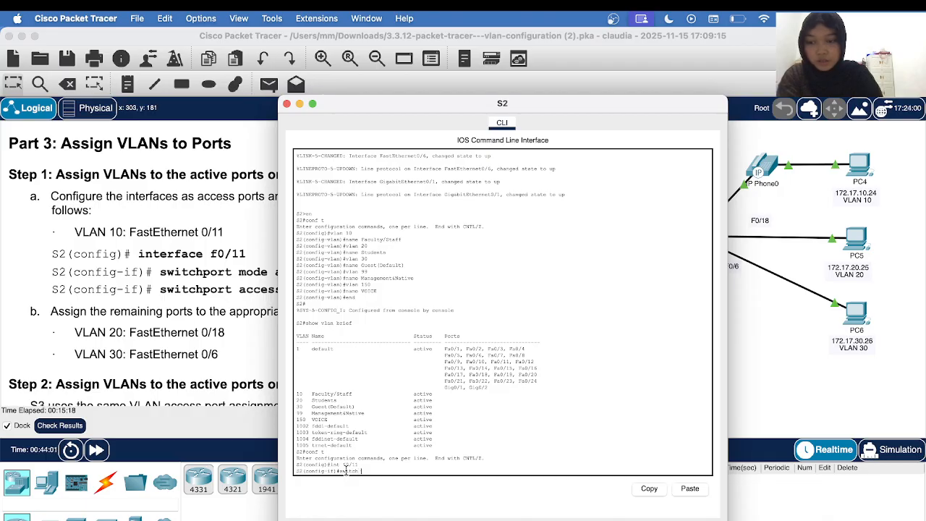
Set interface f0/11 on switch S2 to access mode with switchport mode access
text(ort )
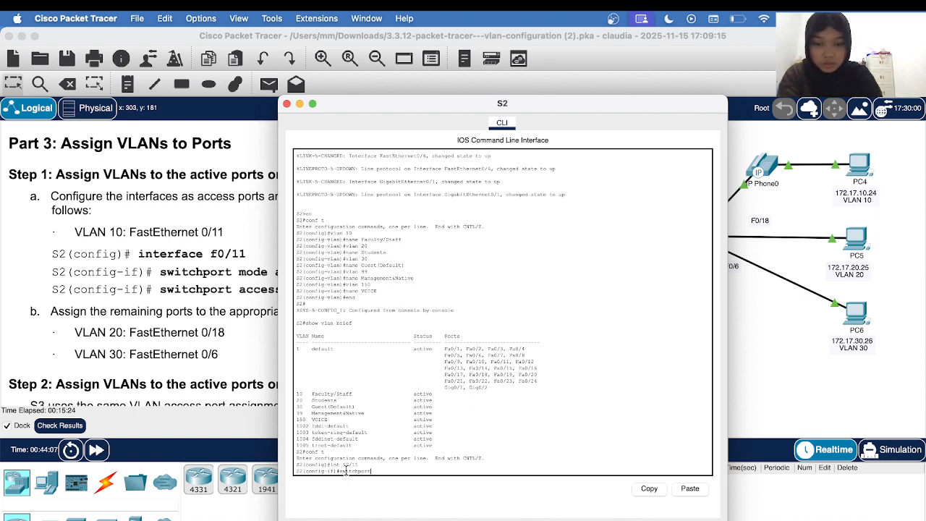
text(mod)
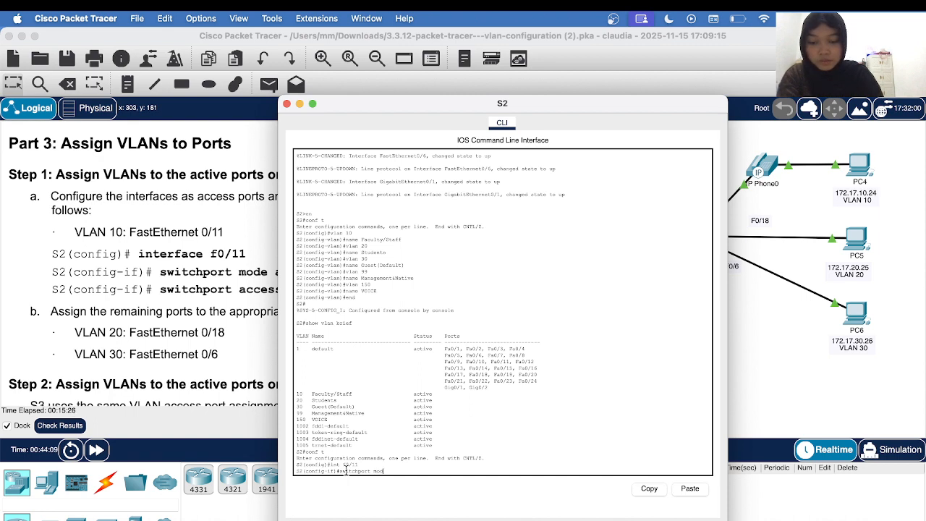
text(e acce)
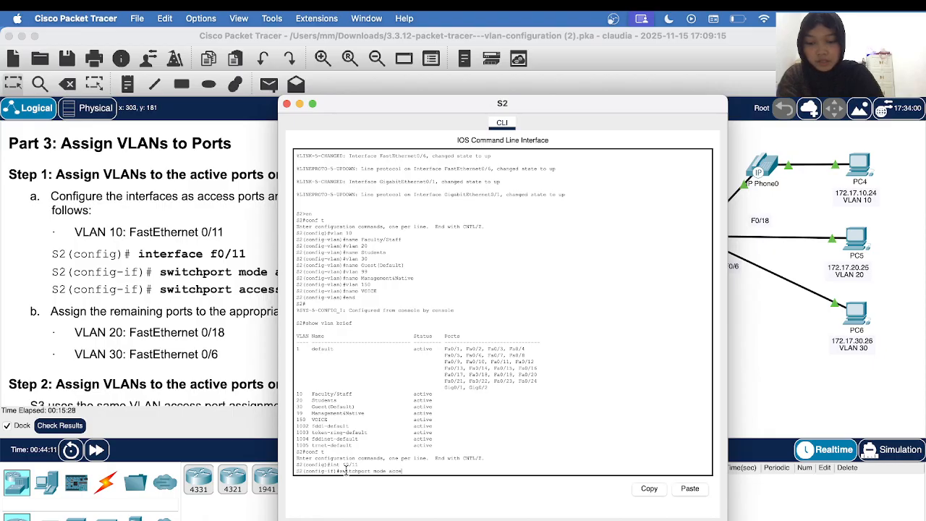
text(ss)
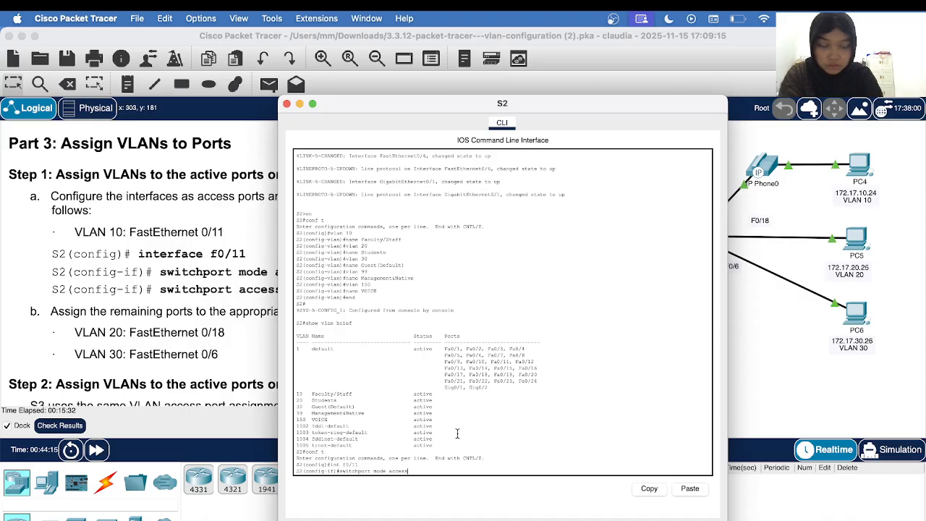
key(Return)
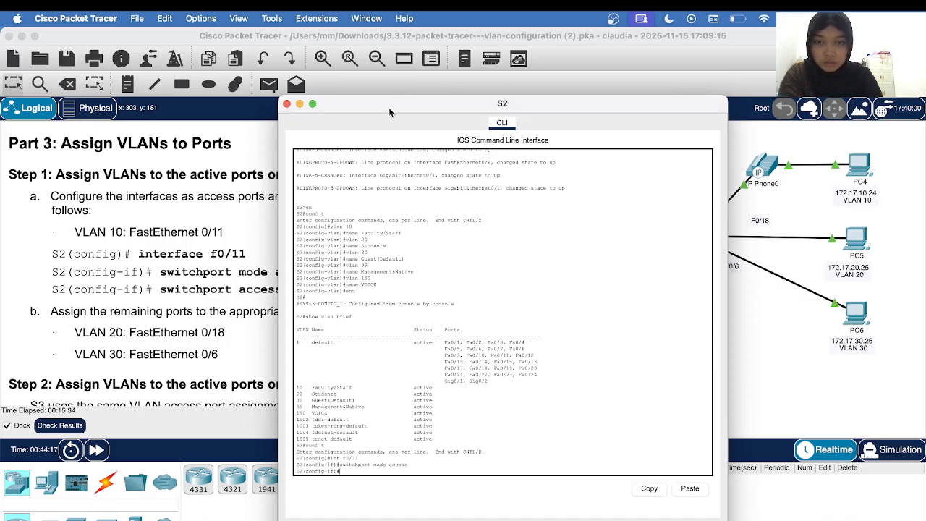
Move the S2 window clear of the instructions and assign interface f0/11 to VLAN 10 with switchport access vlan 10
drag(388, 107, 569, 105)
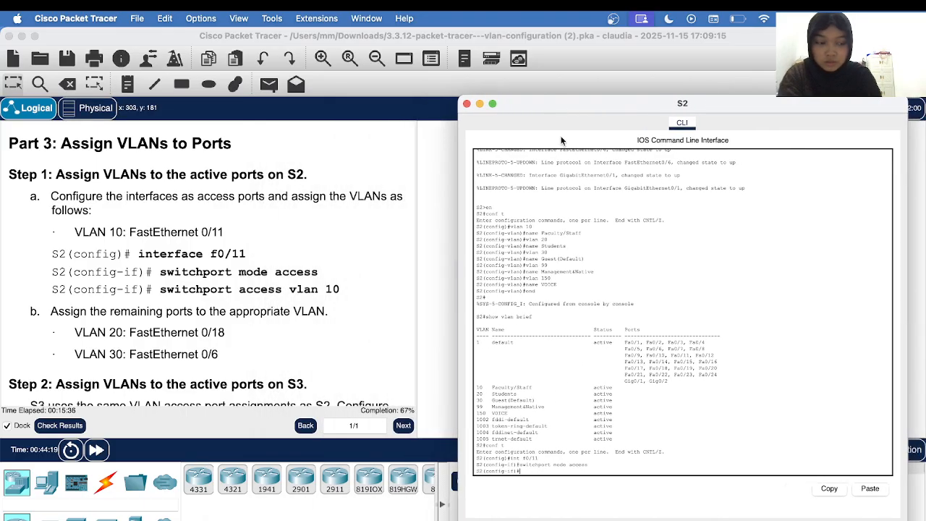
key(Up)
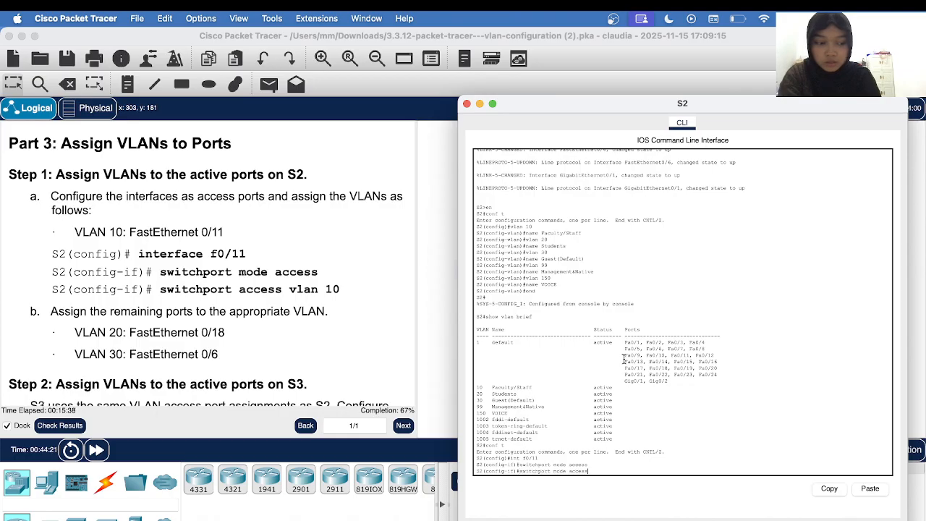
key(BackSpace)
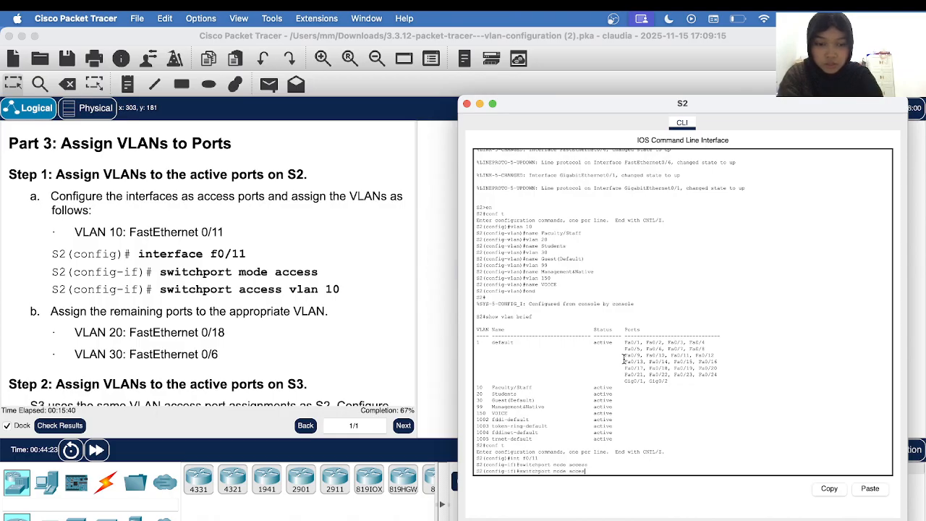
text(s)
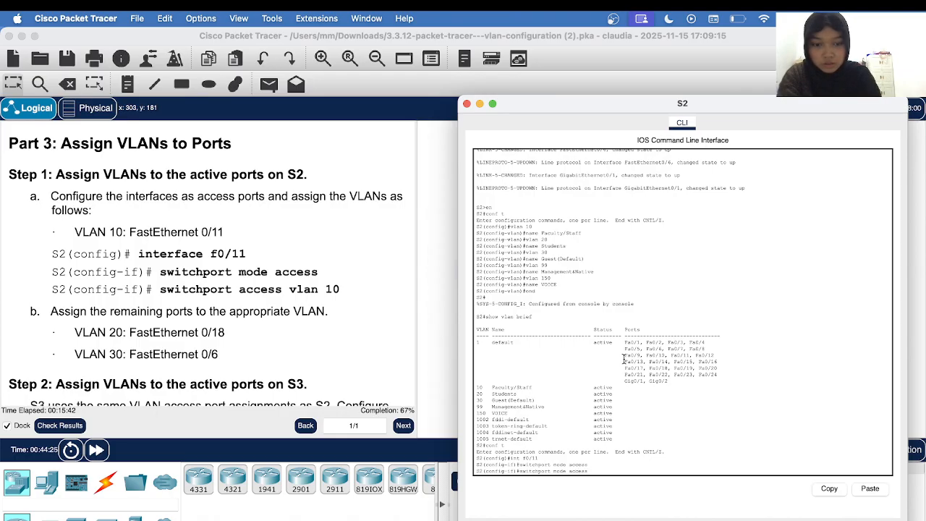
key(BackSpace)
key(BackSpace)
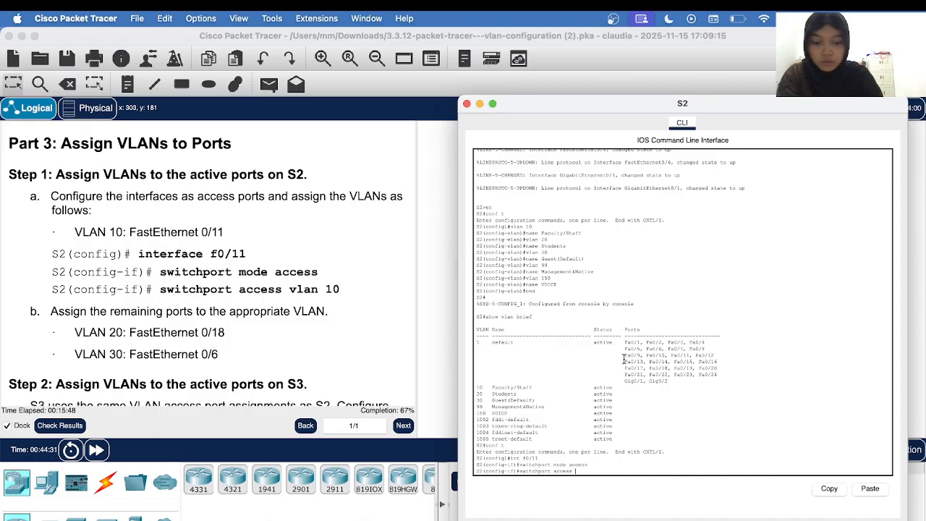
text(vlan)
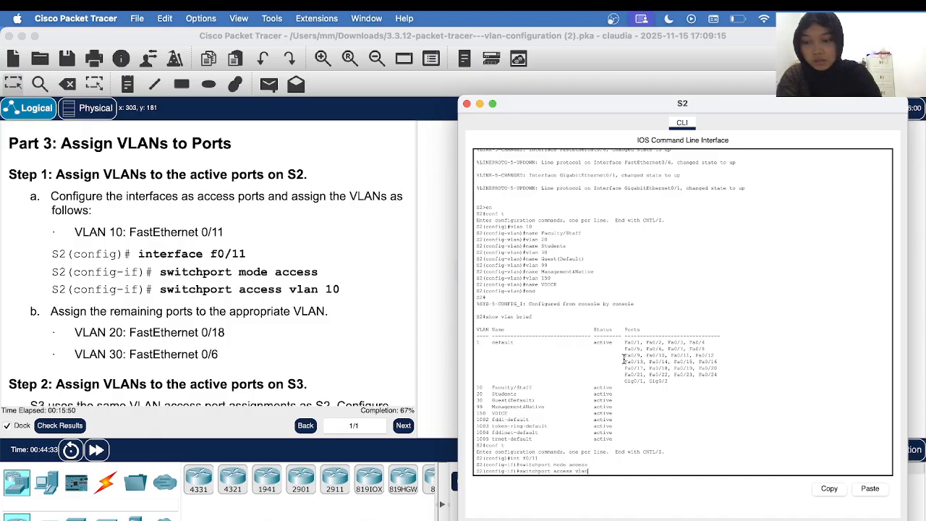
text( 1)
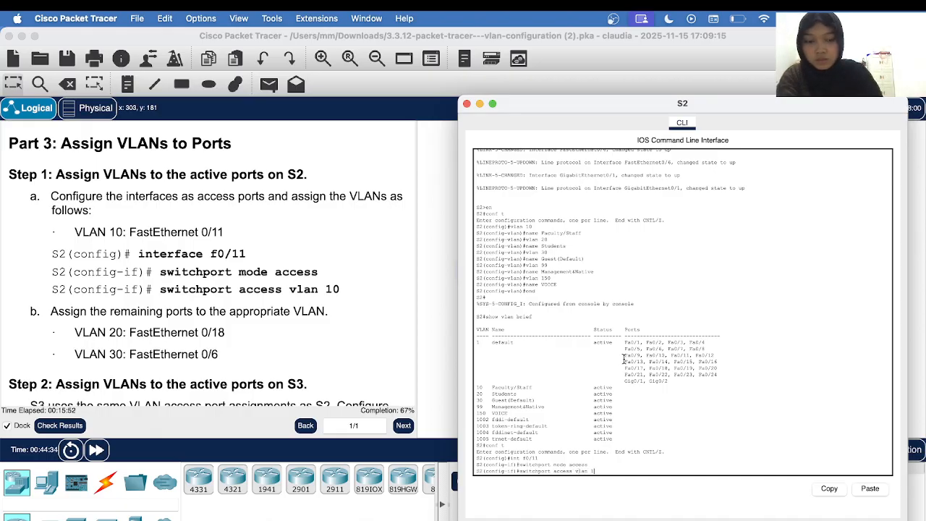
text(0)
key(Return)
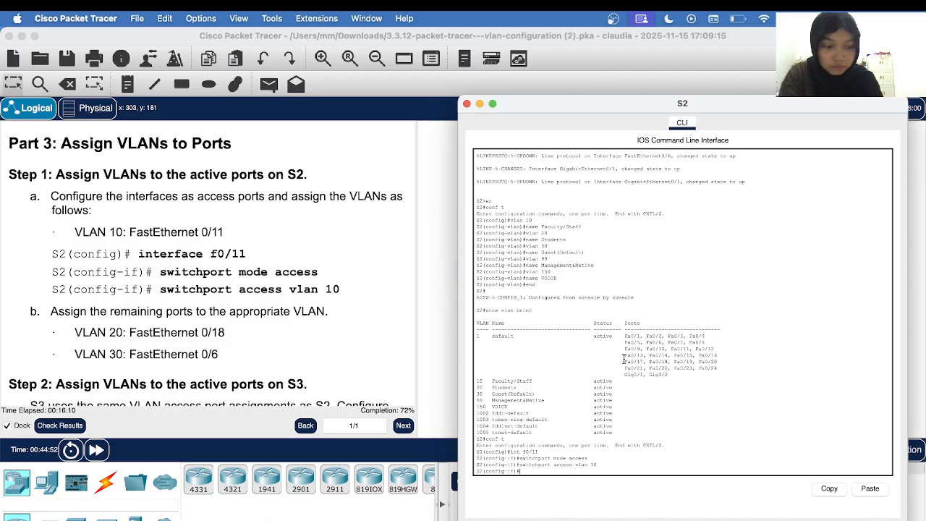
Open interface f0/18 on switch S2 for configuration with int f0/18
text(int f0/11)
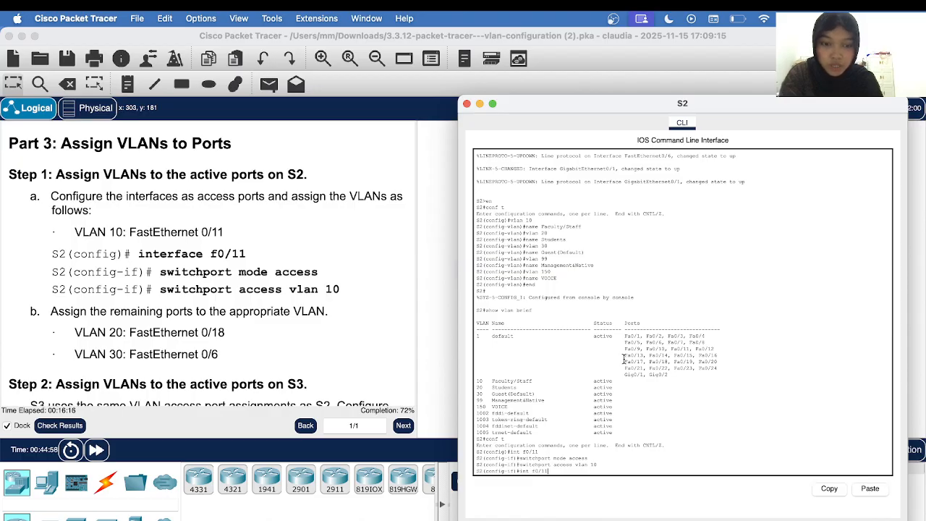
key(BackSpace)
text(8)
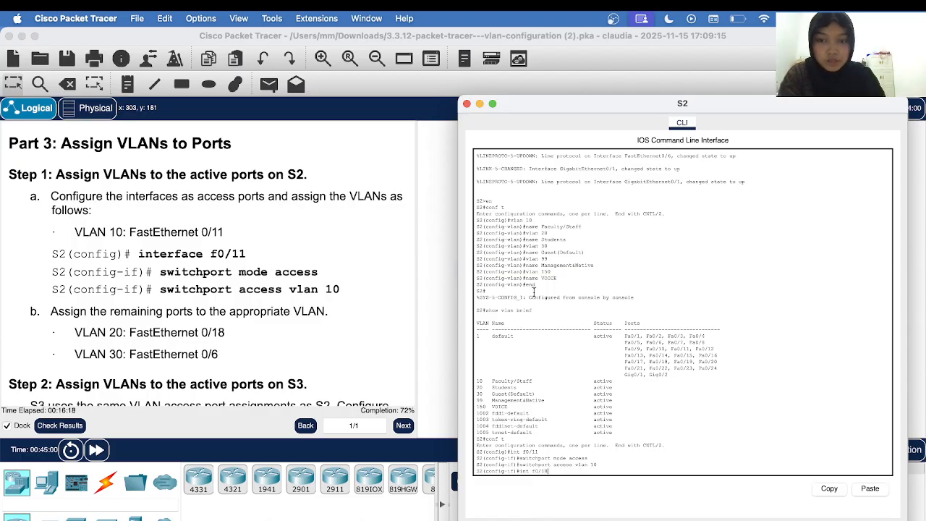
scroll(254, 298, down, 2)
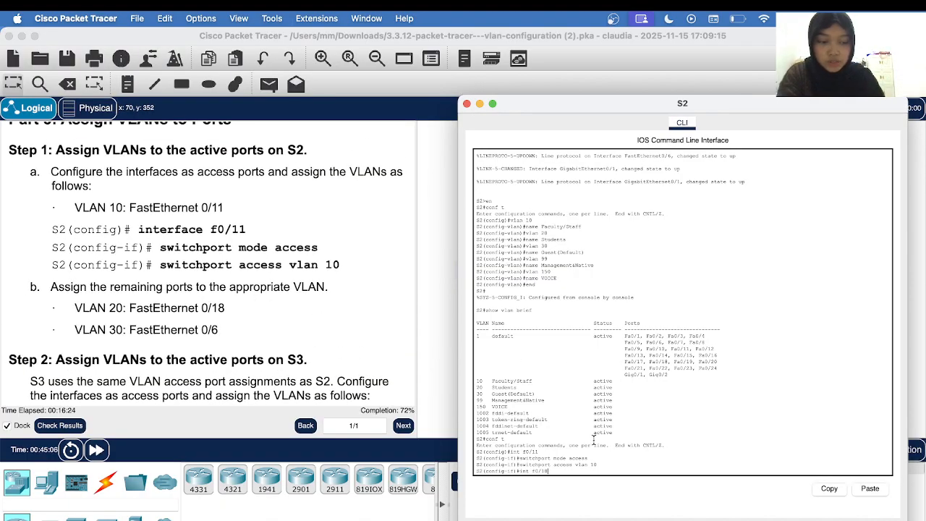
key(Return)
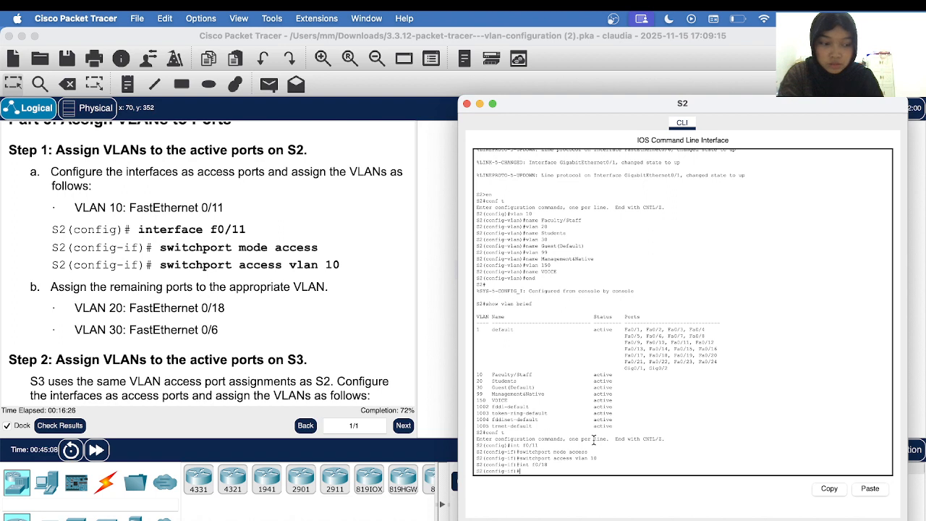
Set interface f0/18 on switch S2 to access mode with switchport mode access
text(switchport access vlan 10)
key(BackSpace)
key(BackSpace)
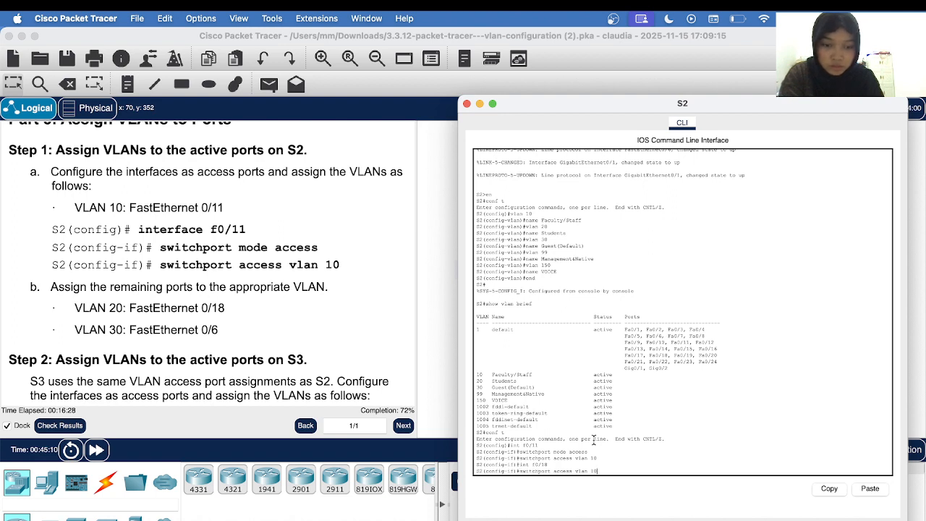
text(20)
key(Up)
key(Up)
key(Up)
key(Return)
Assign interface f0/18 on switch S2 to VLAN 20 with switchport access vlan 20
key(Up)
key(Up)
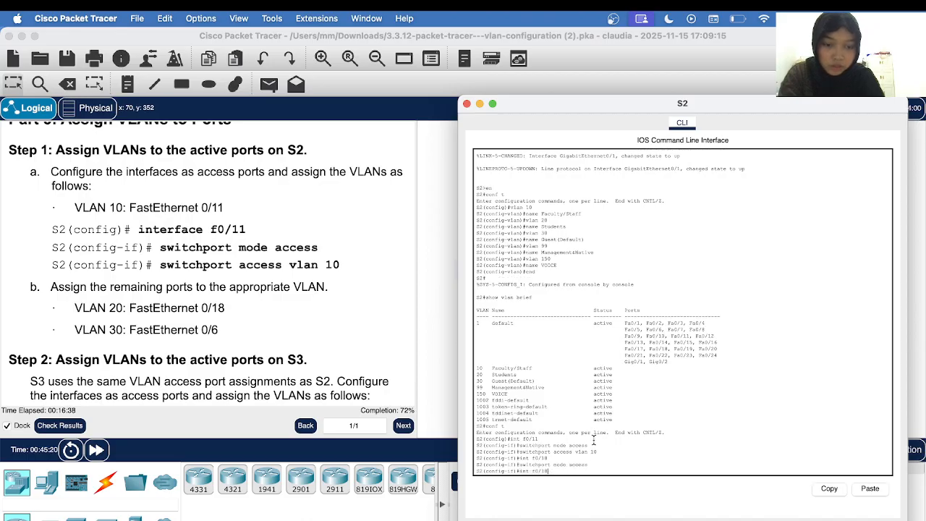
key(Up)
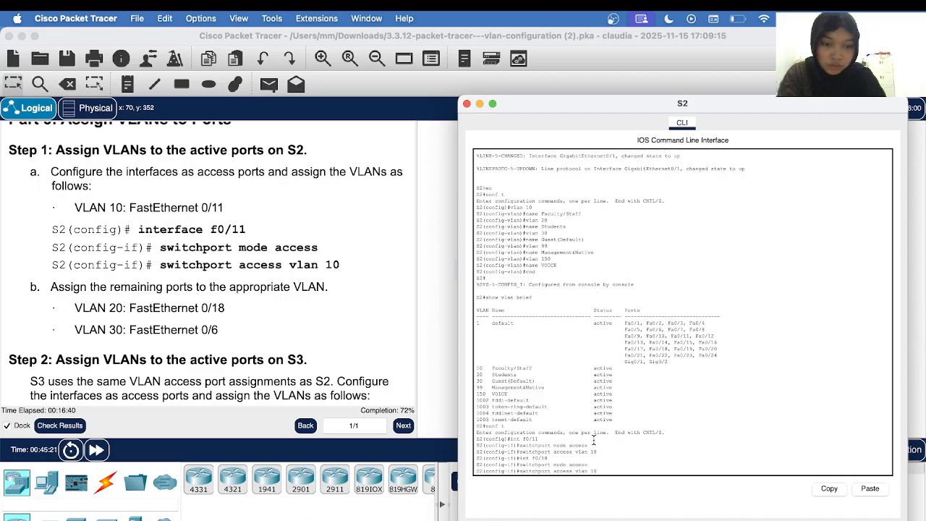
key(Left)
key(BackSpace)
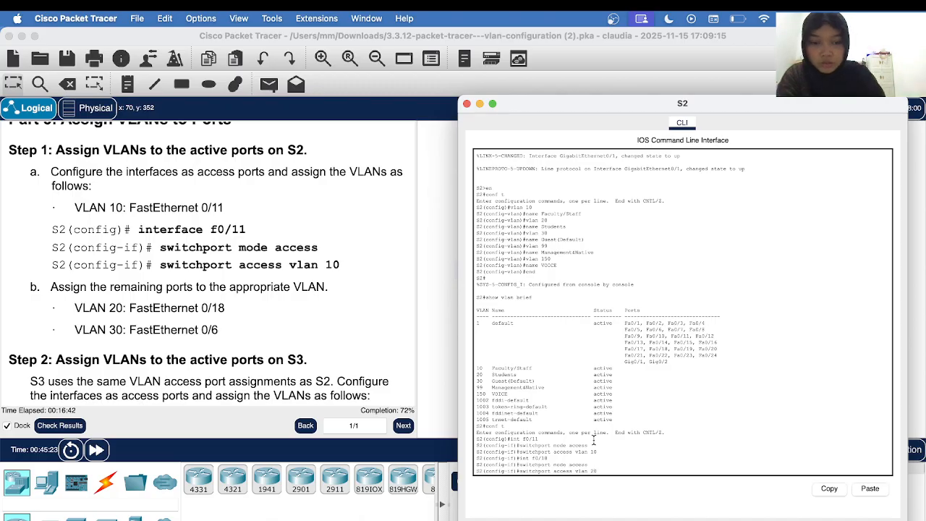
text(2)
key(Return)
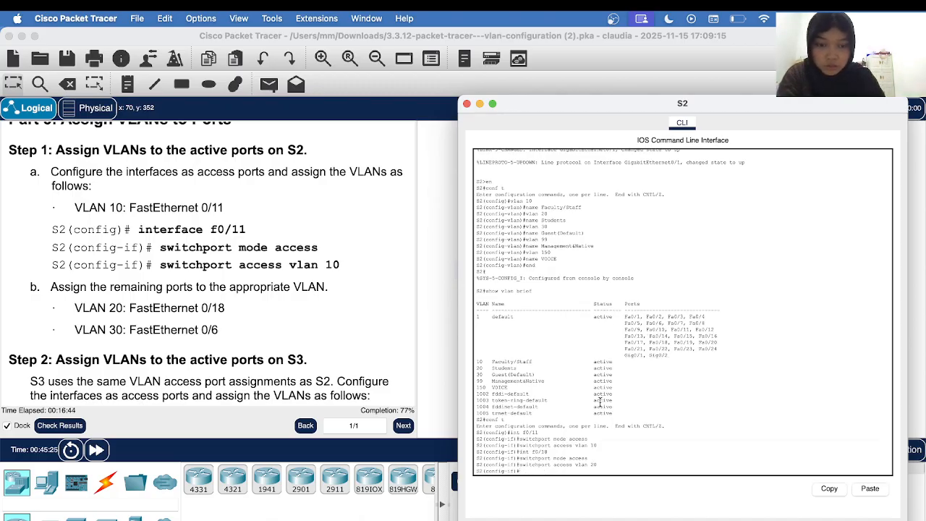
Open interface f0/6 on switch S2 and set it to access mode with switchport mode access
key(Up)
key(Up)
key(Up)
key(Up)
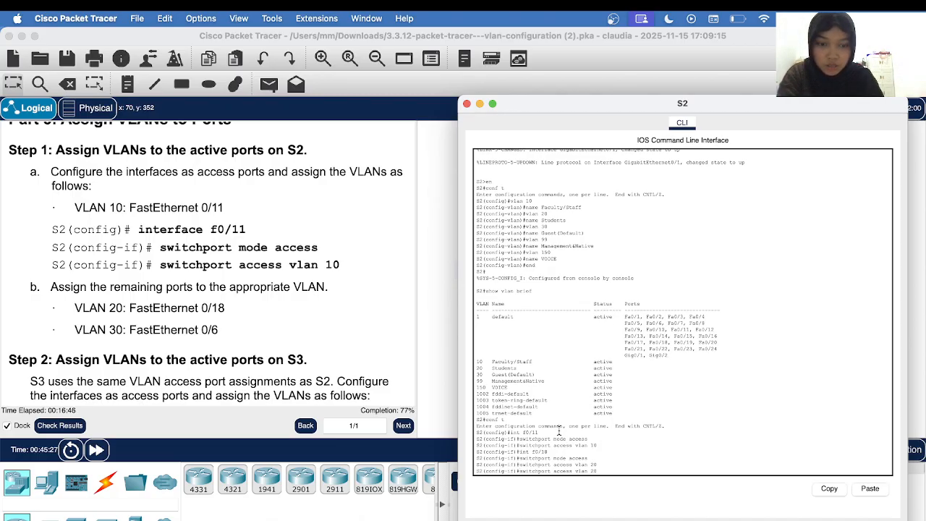
key(Down)
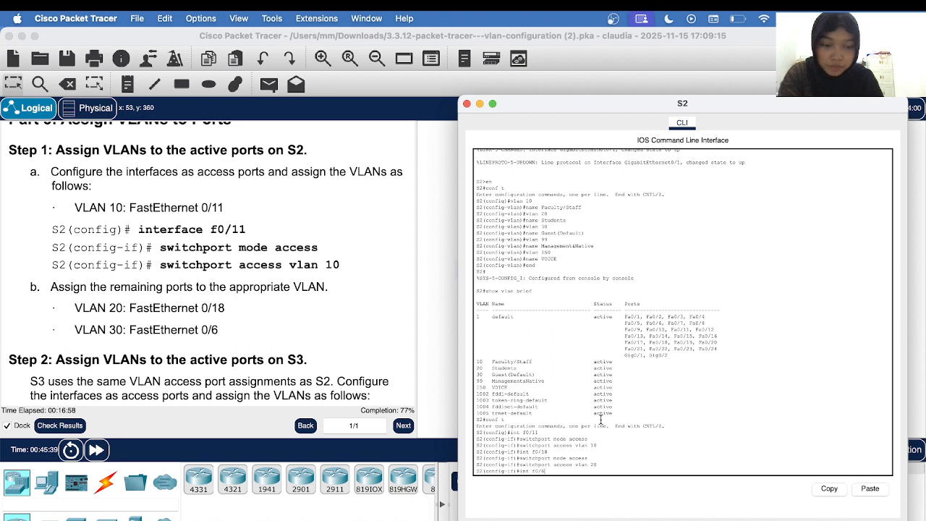
key(Return)
key(Up)
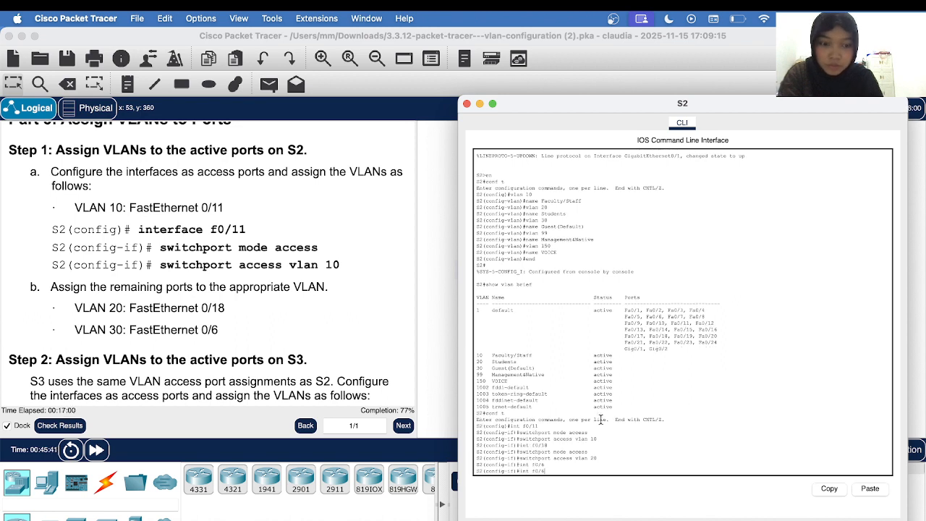
key(Up)
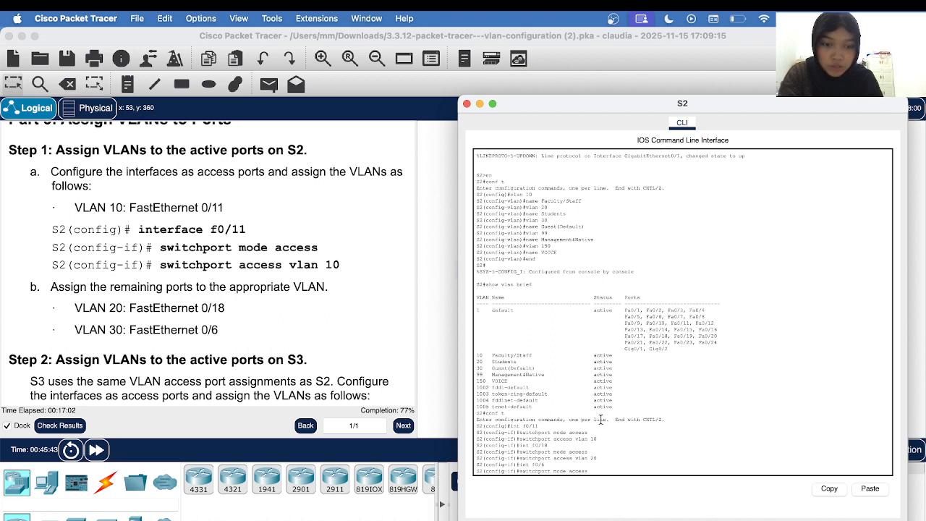
key(Return)
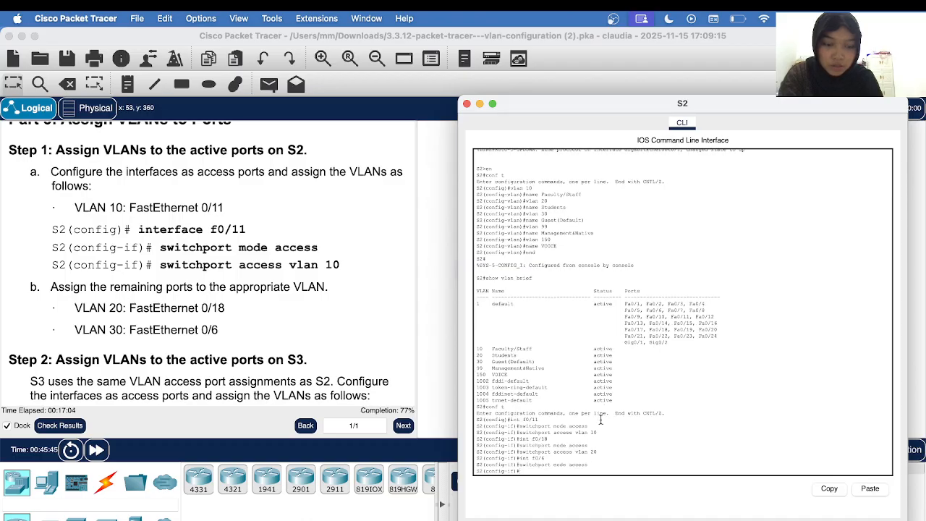
Assign interface f0/6 on switch S2 to VLAN 30 with switchport access vlan 30 and close the switch window
key(Up)
key(Up)
key(Up)
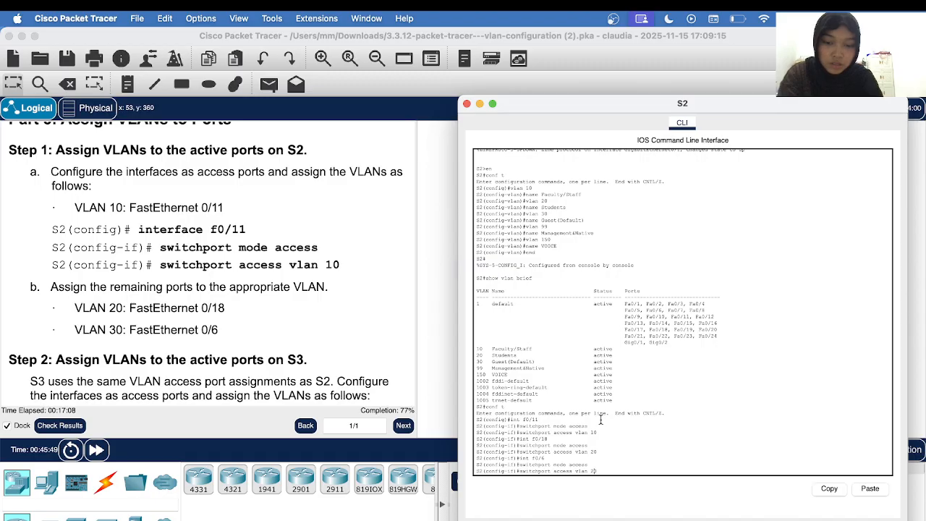
text(3)
key(Return)
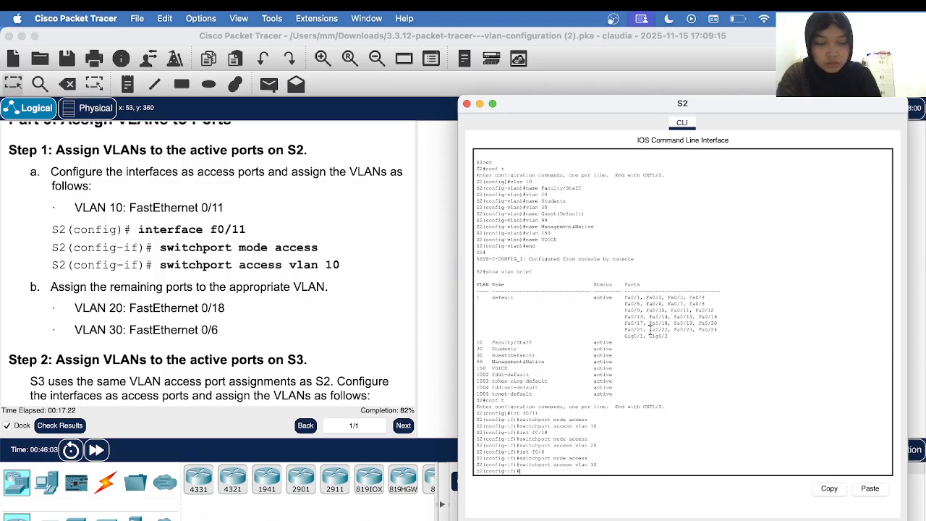
click(467, 104)
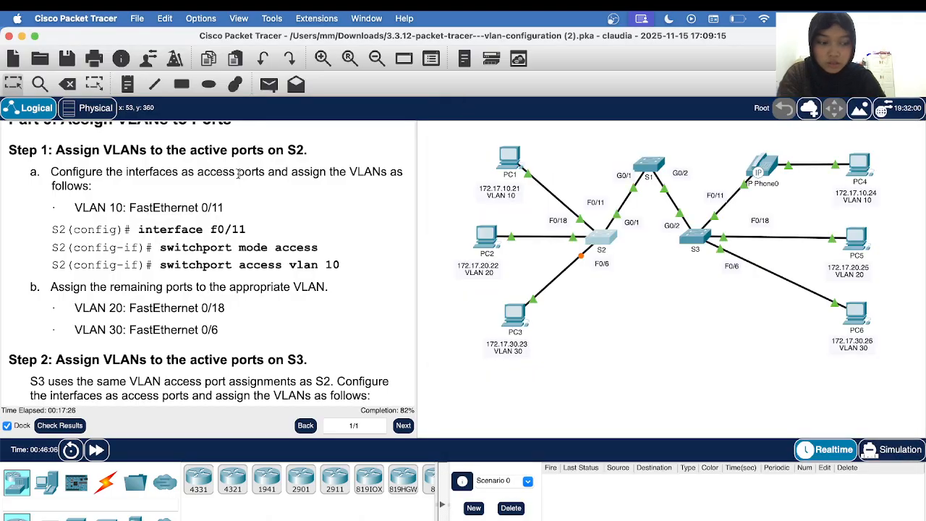
Following Step 2 of the instructions, enter global configuration mode on switch S3 and open interface f0/11 for configuration
scroll(143, 327, down, 5)
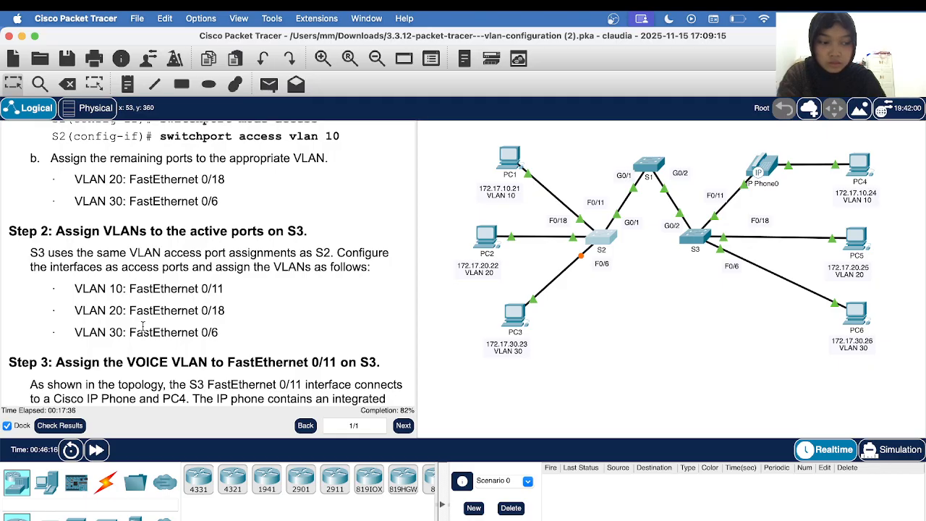
scroll(186, 224, up, 3)
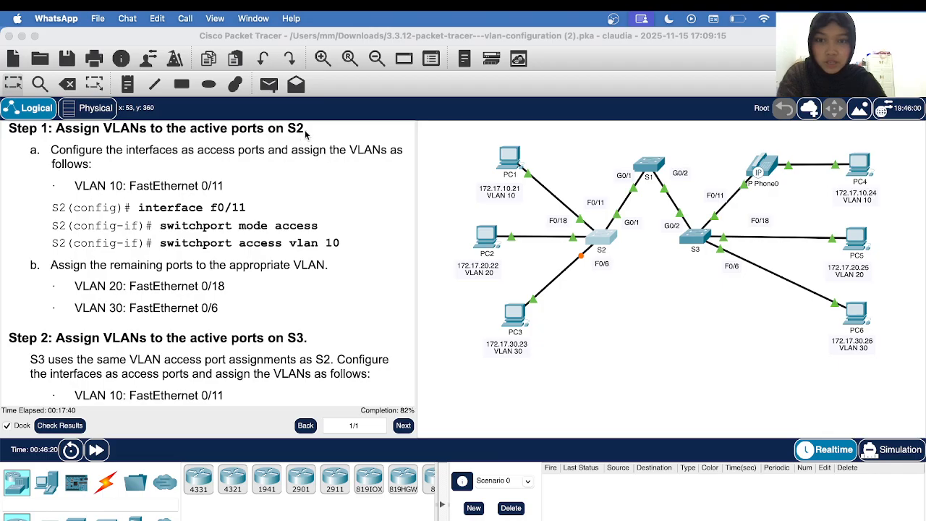
scroll(304, 277, down, 3)
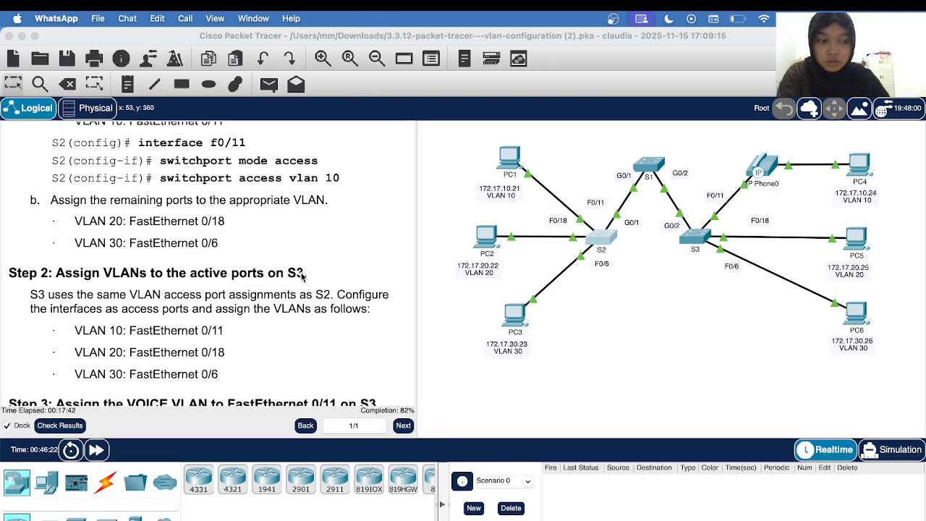
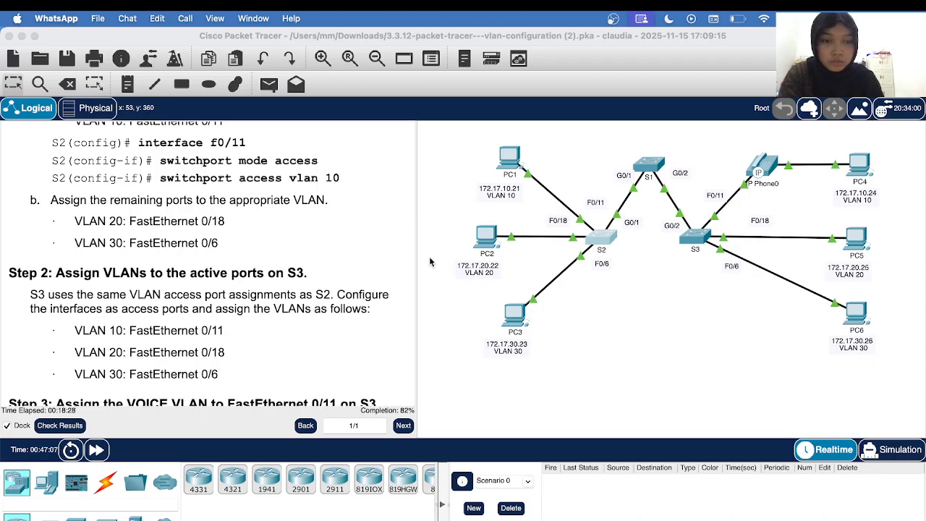
click(694, 237)
click(694, 236)
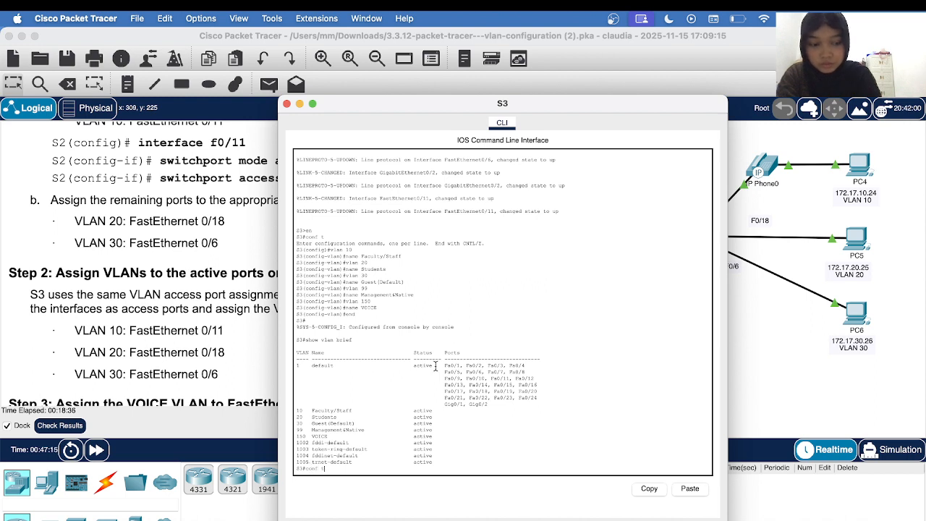
key(Return)
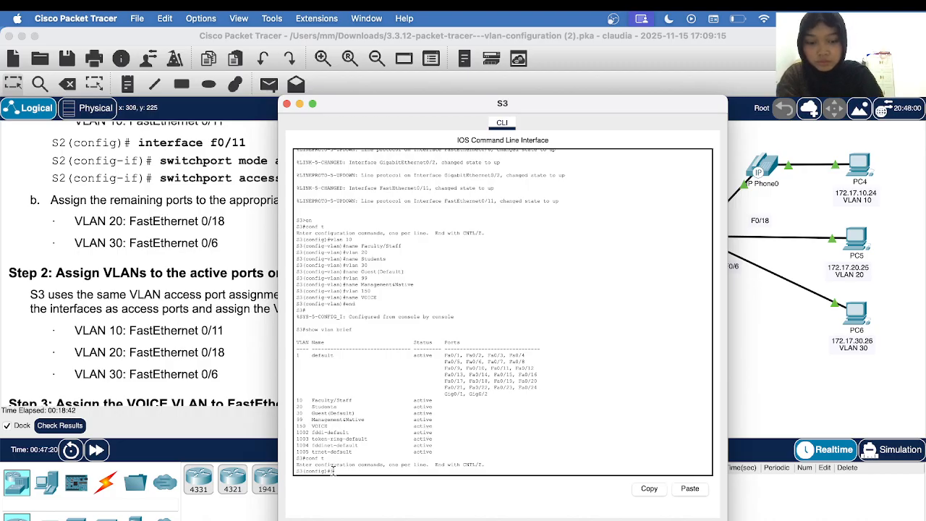
text(int f)
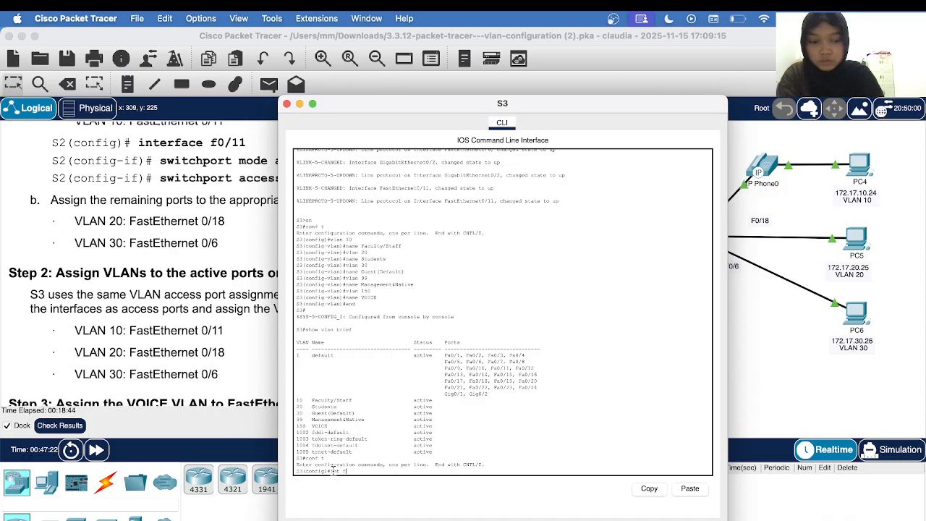
text(0/)
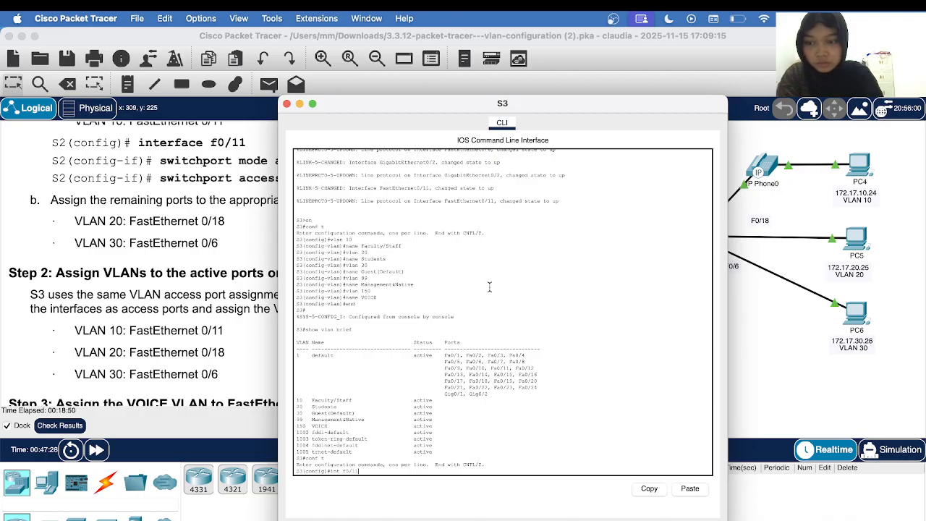
text(11)
key(Return)
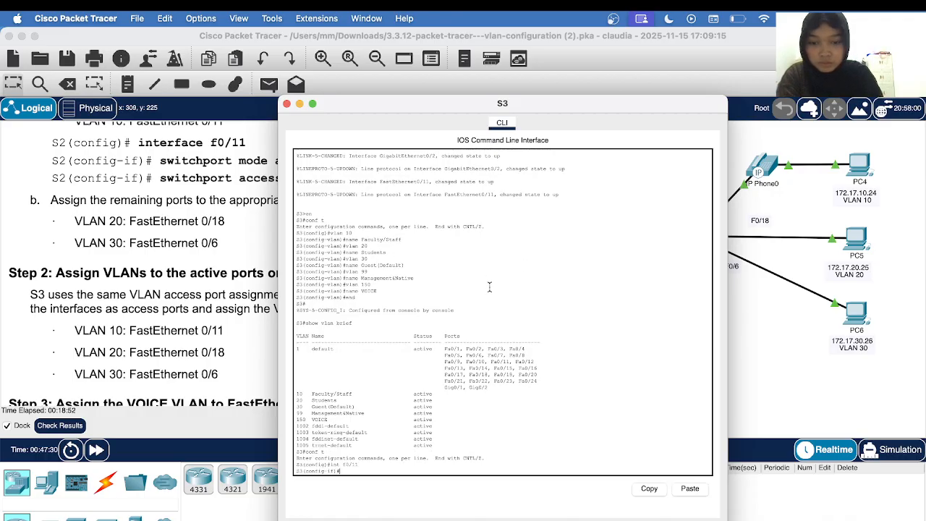
Set interface f0/11 on switch S3 to access mode with switch mode access
text(switc)
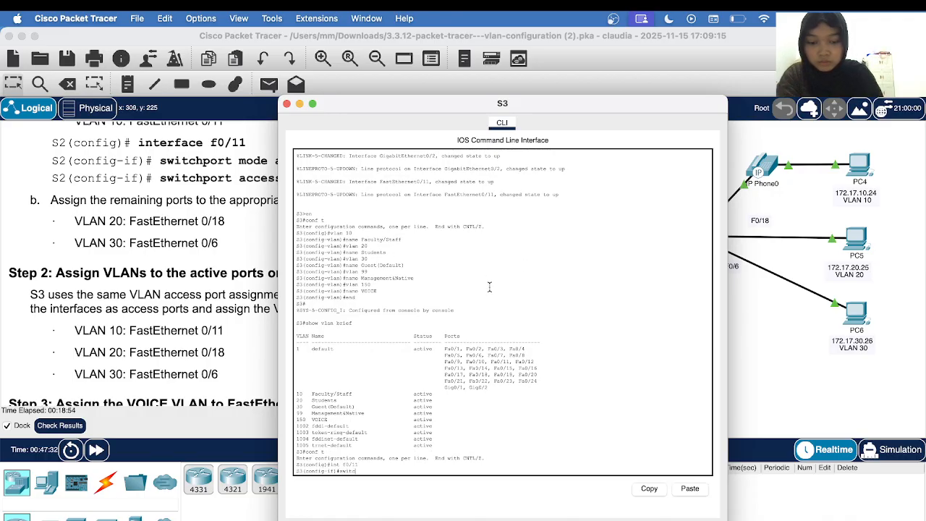
text(h mode)
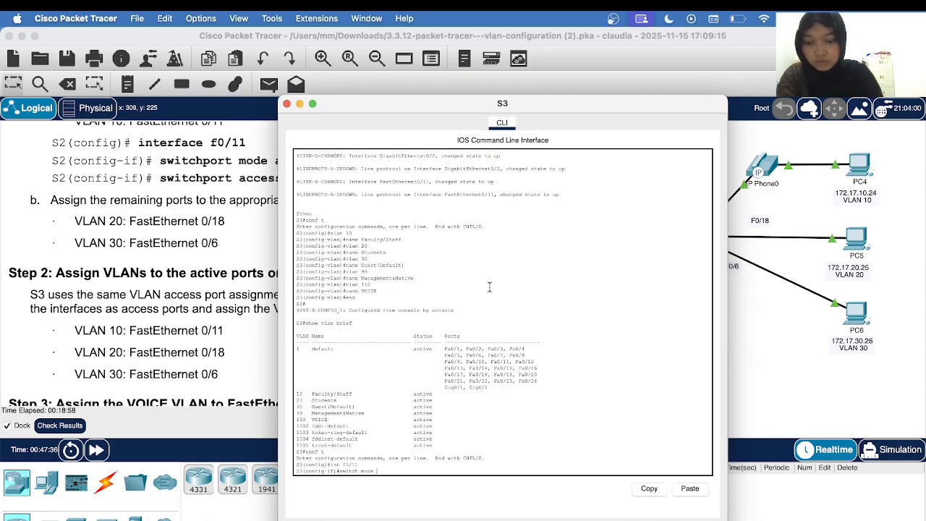
text( ac)
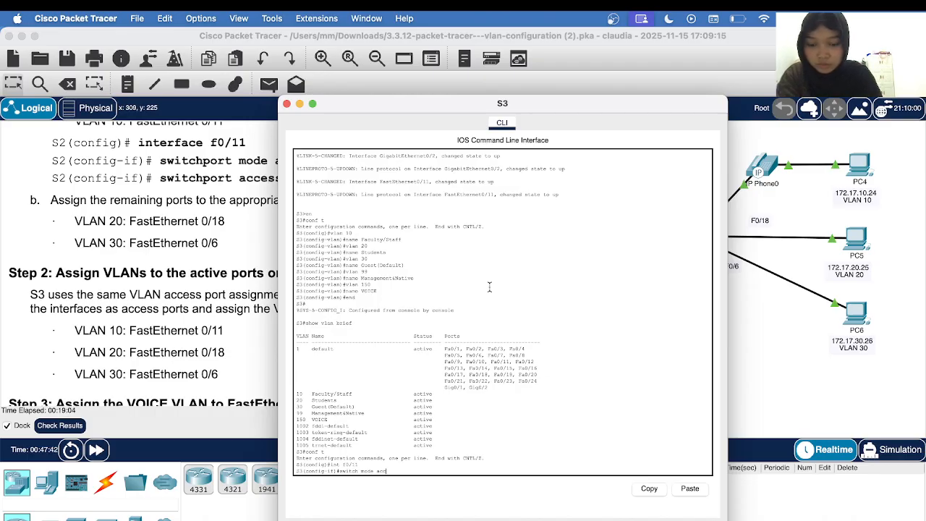
text(cess)
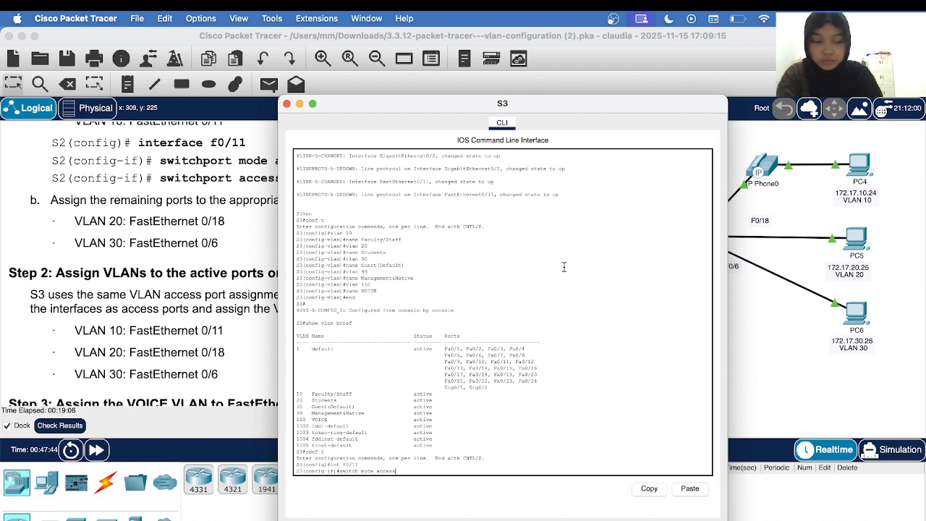
key(Return)
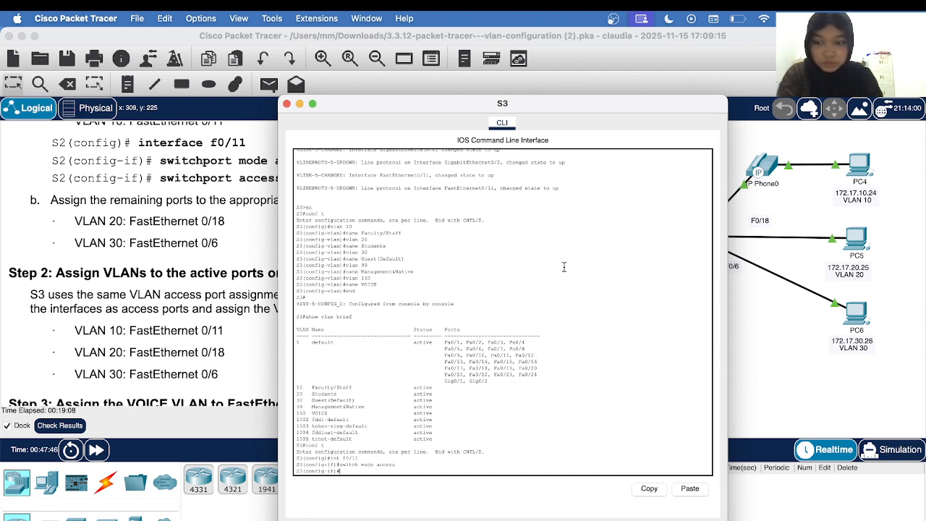
Assign interface f0/11 on switch S3 to VLAN 10 with switch access vlan 10
key(Up)
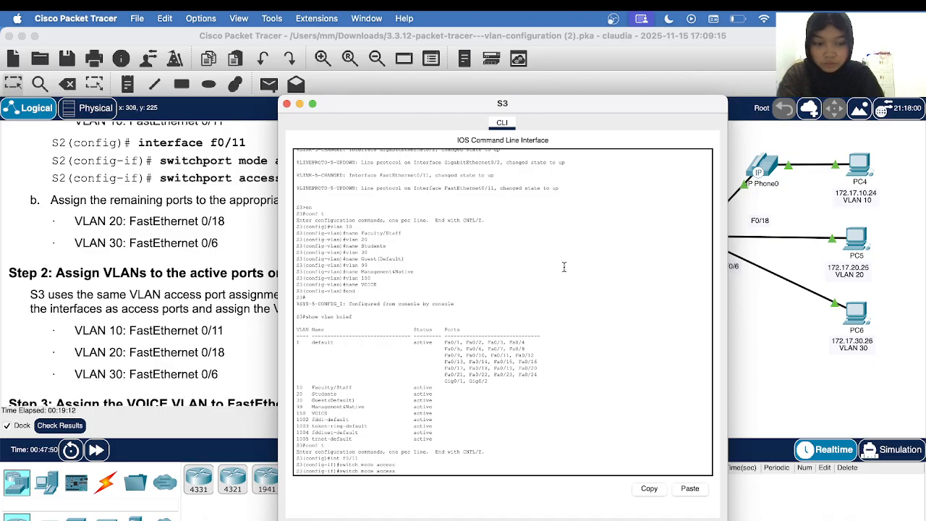
key(BackSpace)
key(BackSpace)
key(BackSpace)
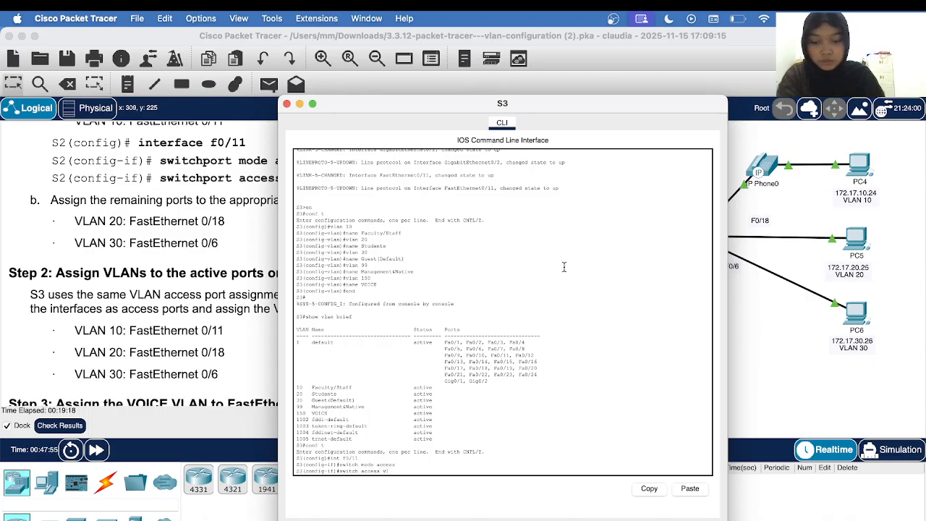
text(1)
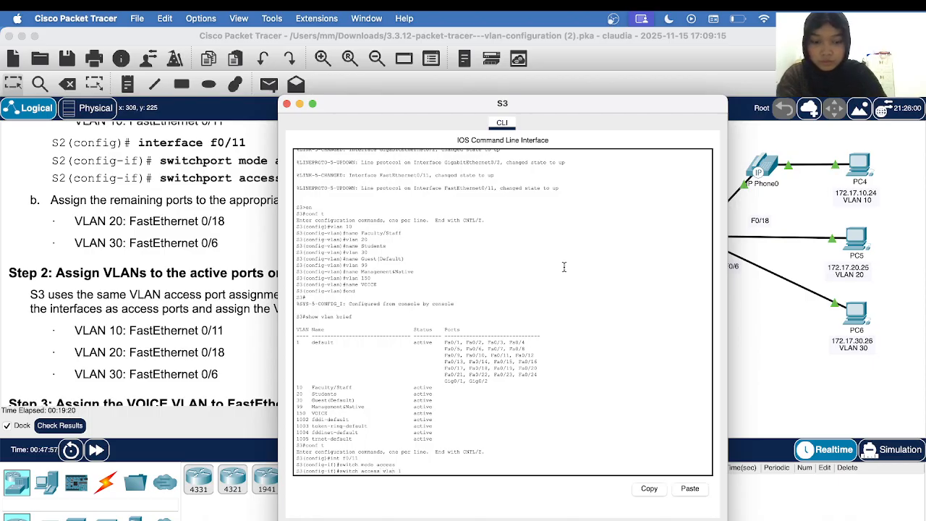
text(0)
key(Return)
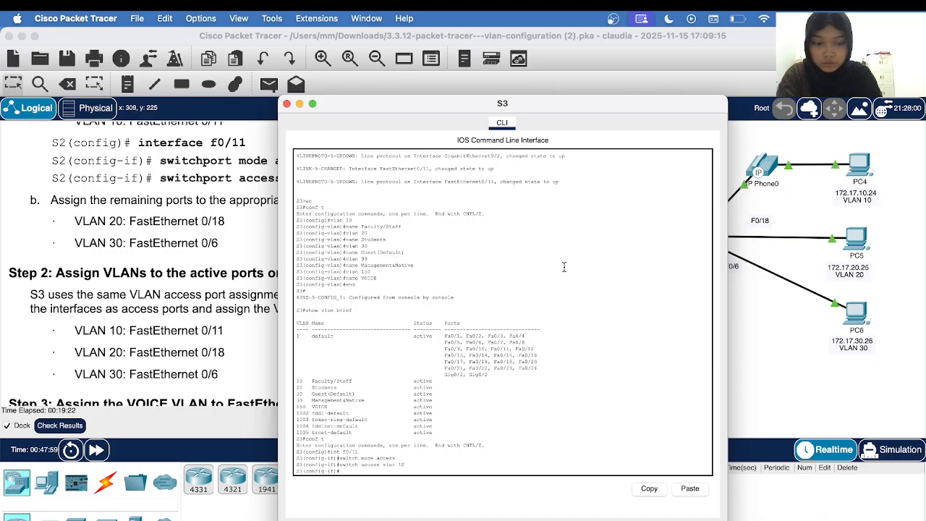
Open interface f0/18 on switch S3 and set it to access mode with switch mode access
text(int f0/11)
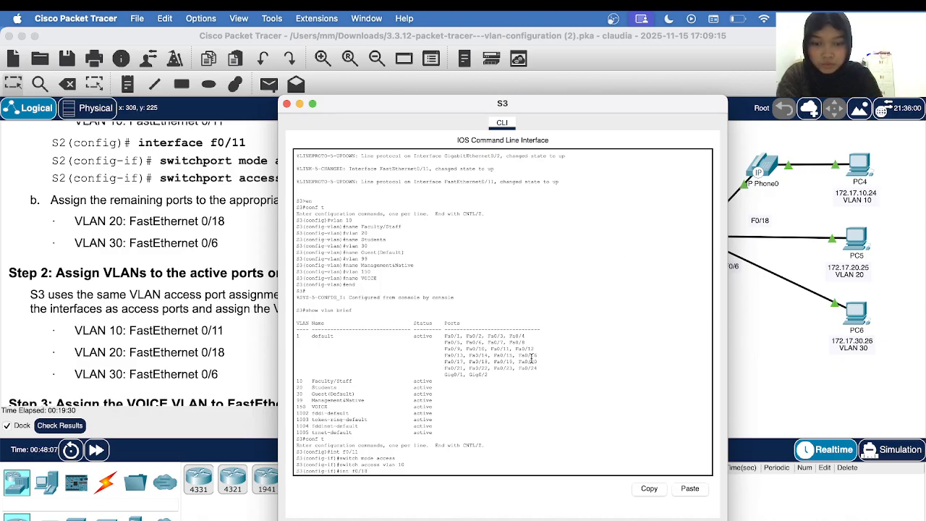
key(Return)
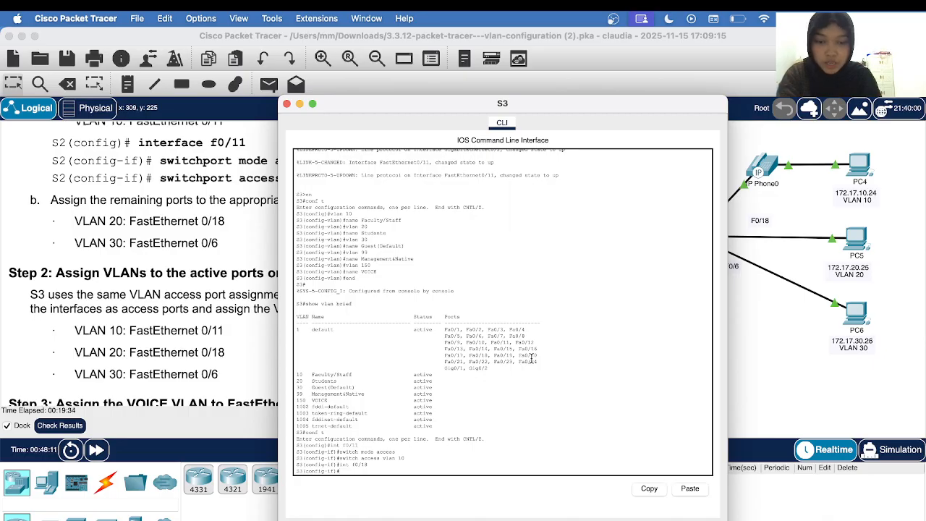
key(Up)
key(Up)
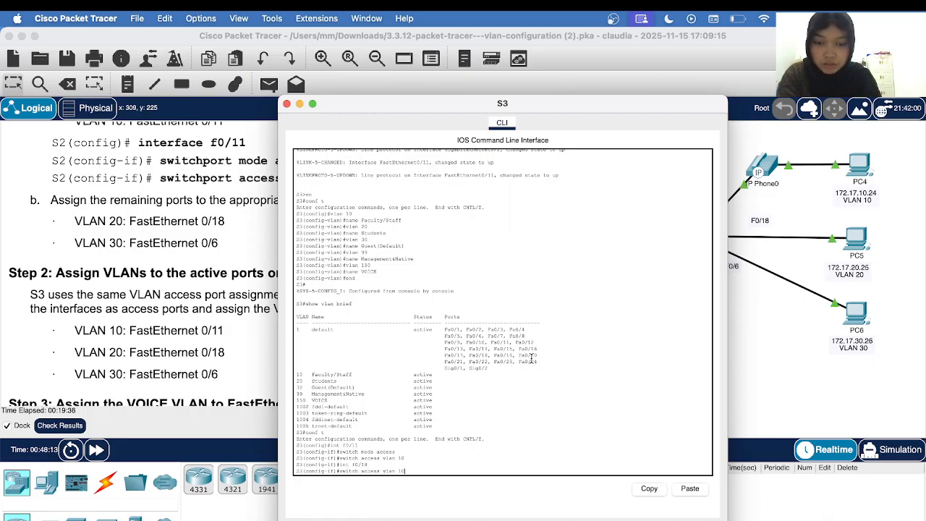
key(Up)
key(Return)
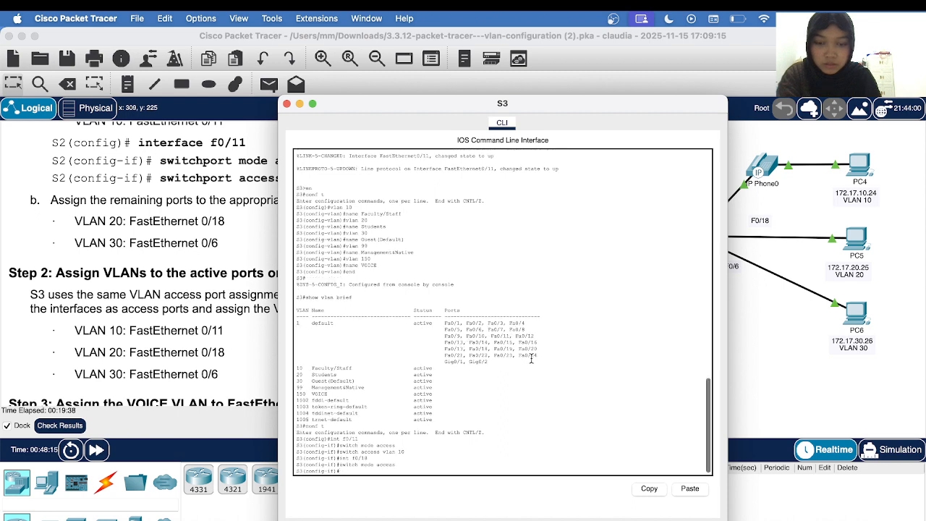
key(Up)
key(Up)
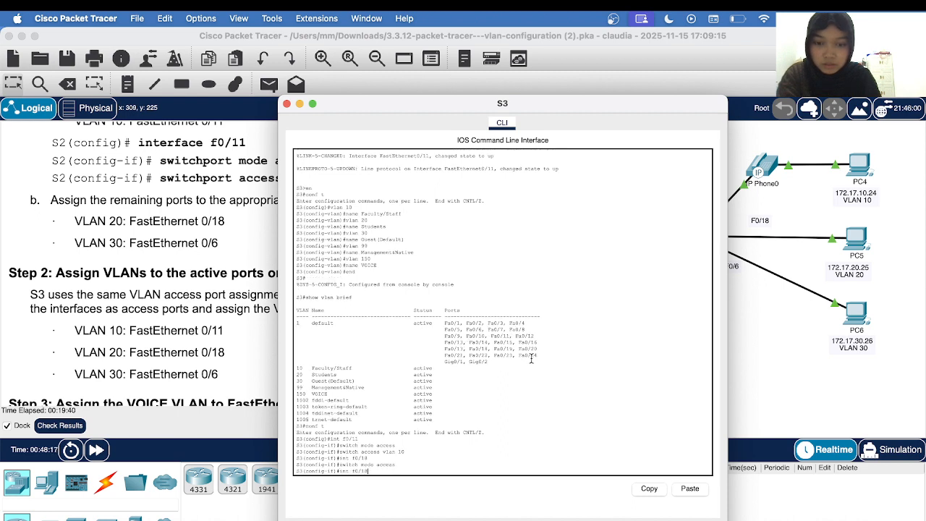
key(Up)
key(Down)
key(BackSpace)
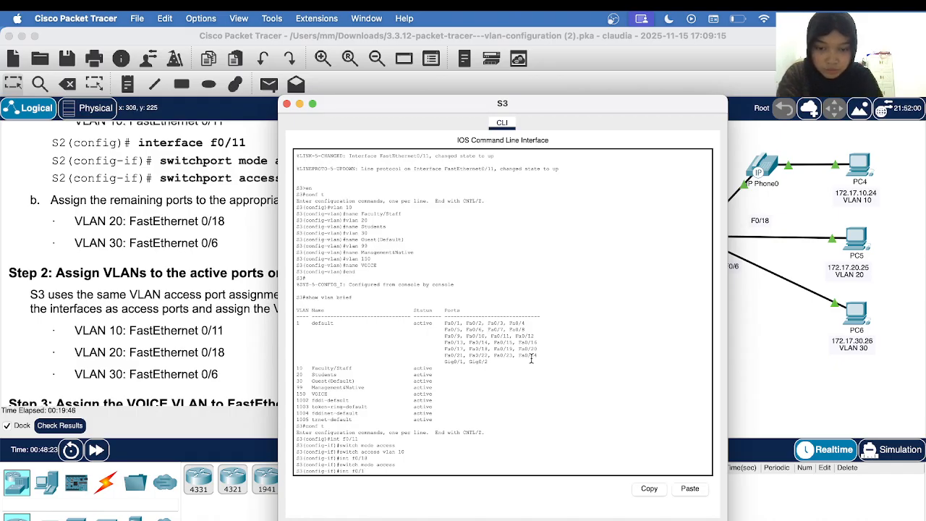
key(BackSpace)
key(BackSpace)
key(BackSpace)
key(BackSpace)
key(BackSpace)
key(BackSpace)
key(BackSpace)
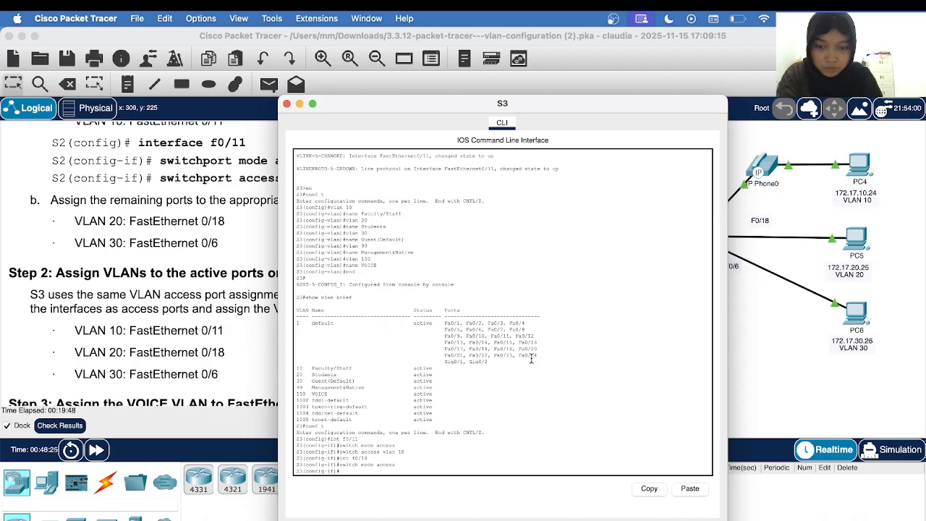
Assign interface f0/18 on switch S3 to VLAN 20 with switch access vlan 20
key(Up)
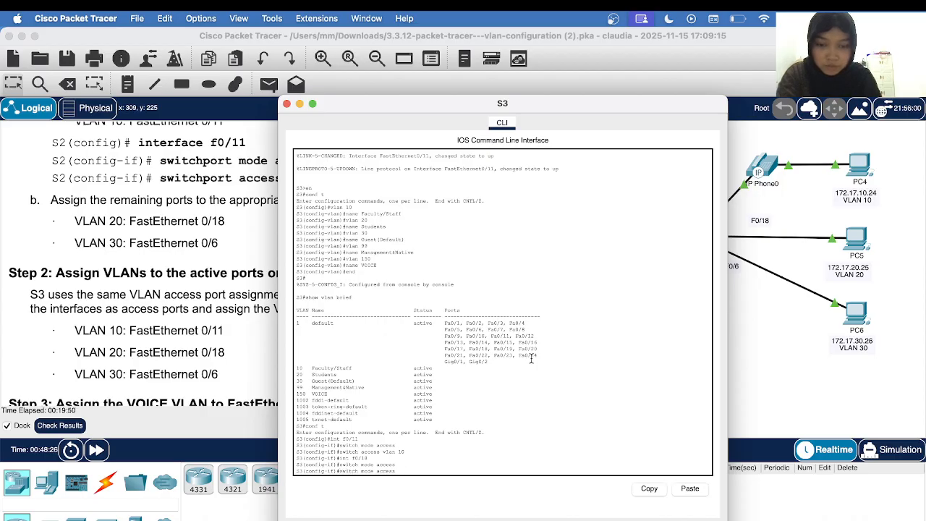
key(BackSpace)
key(BackSpace)
text(3)
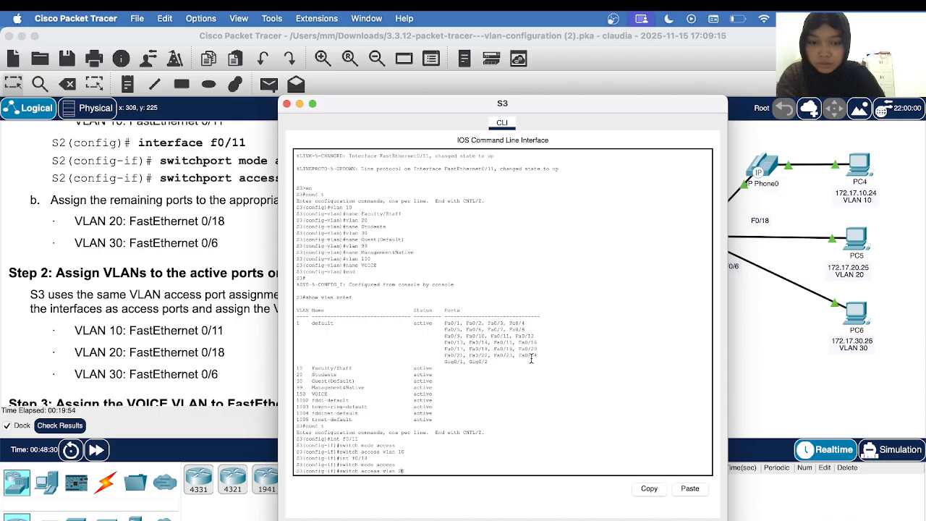
text(0)
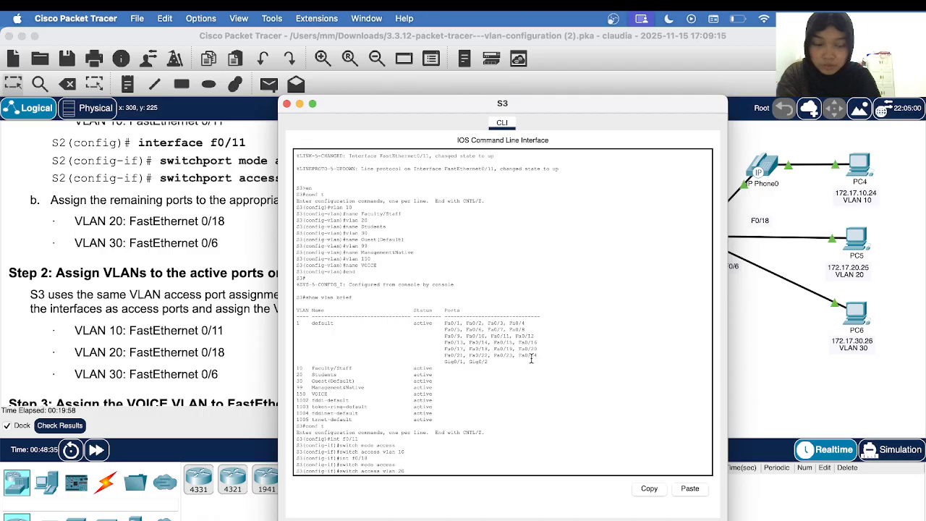
key(Return)
Open interface f0/6 on switch S3 and set it to access mode with switch mode access
text(int f0/18)
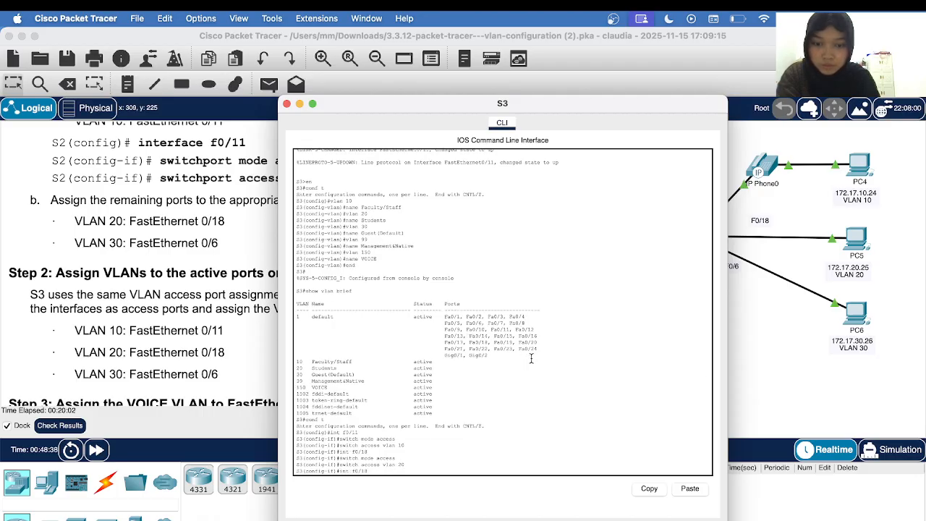
key(BackSpace)
key(BackSpace)
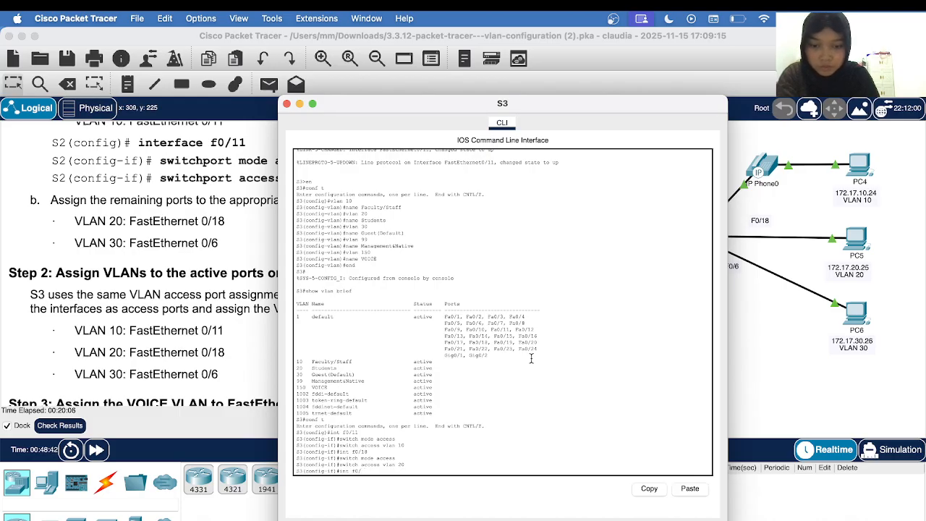
text(6)
key(Return)
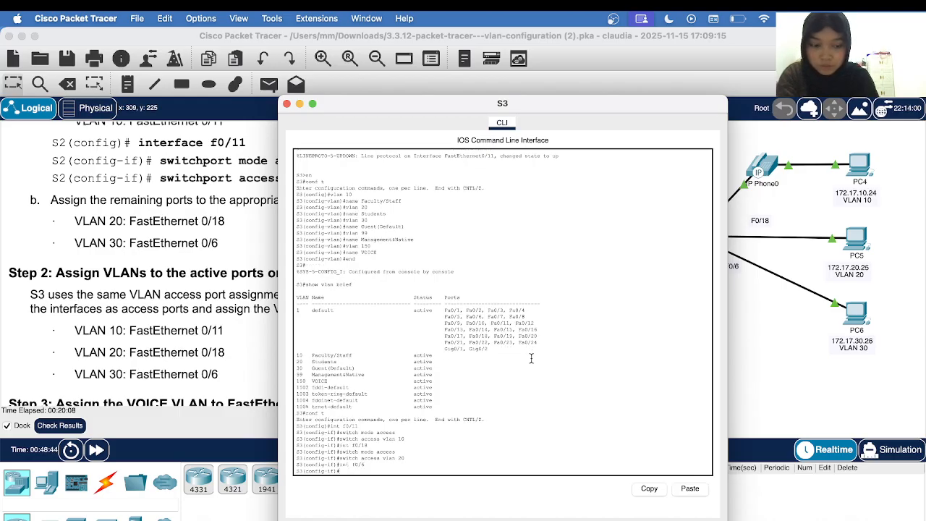
key(Up)
key(Up)
key(Up)
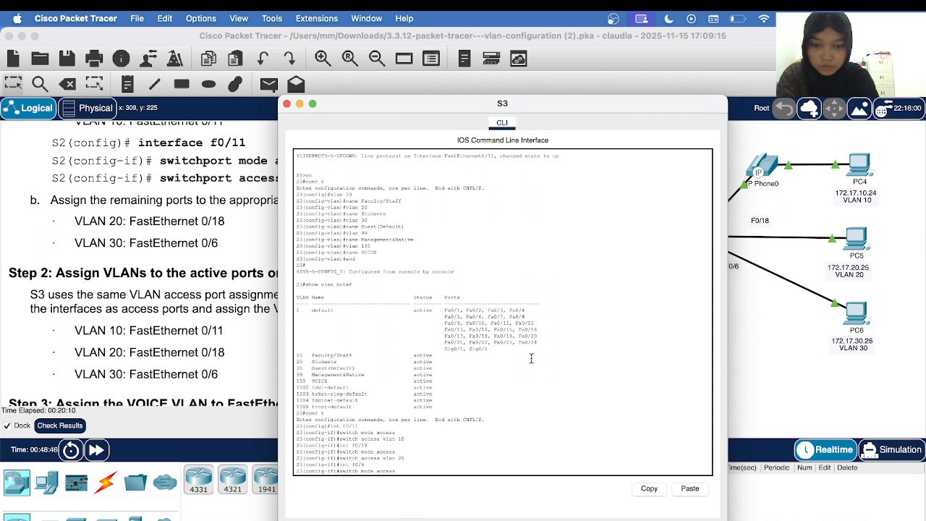
key(Return)
Assign interface f0/6 on switch S3 to VLAN 30 with switch access vlan 30
key(Up)
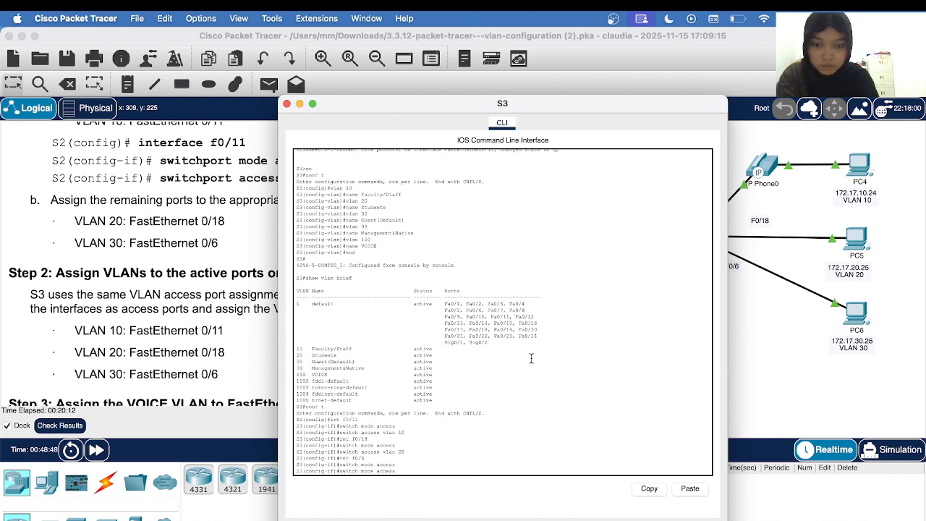
key(Up)
key(Up)
key(BackSpace)
key(BackSpace)
text(30)
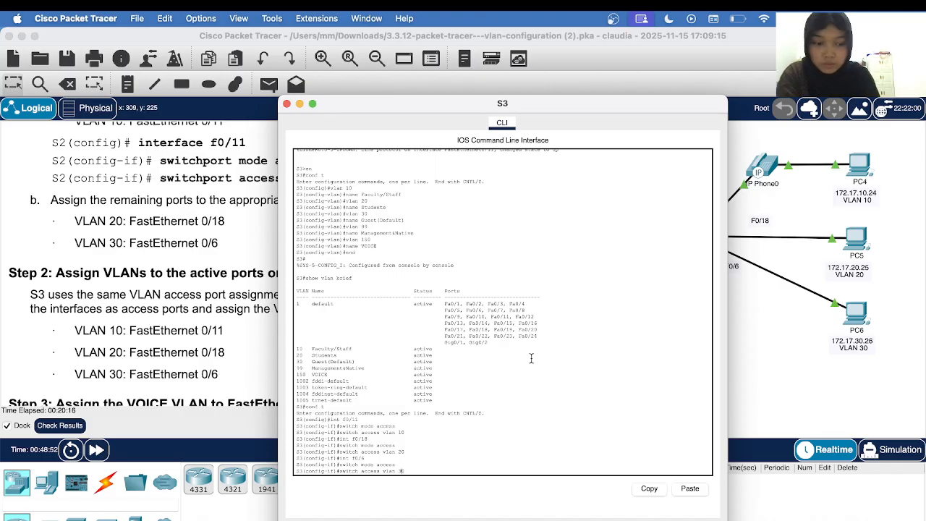
key(Return)
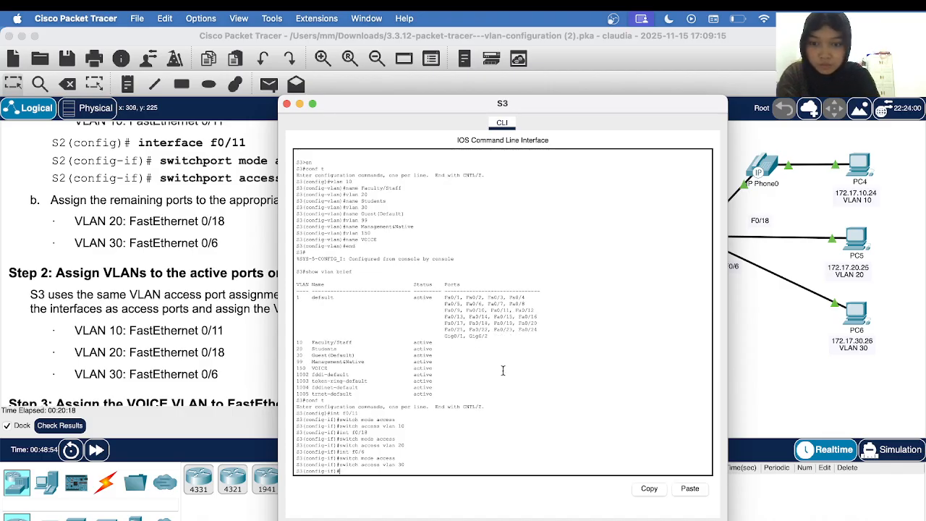
Uncover the instructions and read Step 3 on assigning the VOICE VLAN to FastEthernet 0/11 on S3
drag(376, 104, 590, 107)
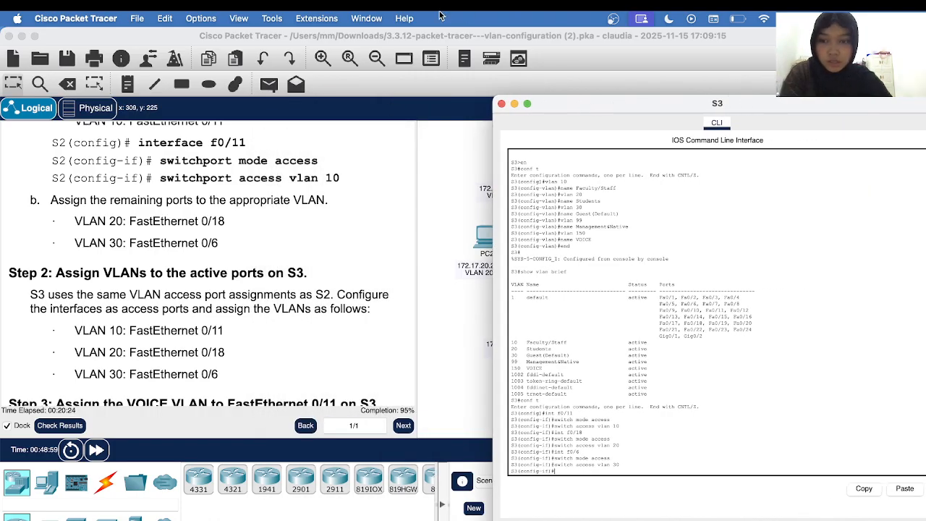
scroll(175, 329, down, 3)
scroll(176, 329, down, 6)
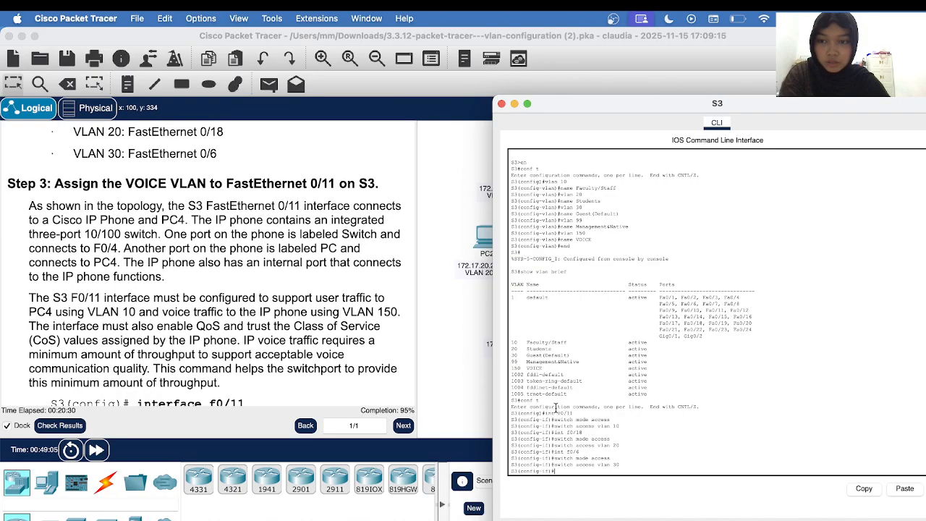
scroll(259, 222, down, 1)
scroll(258, 222, down, 2)
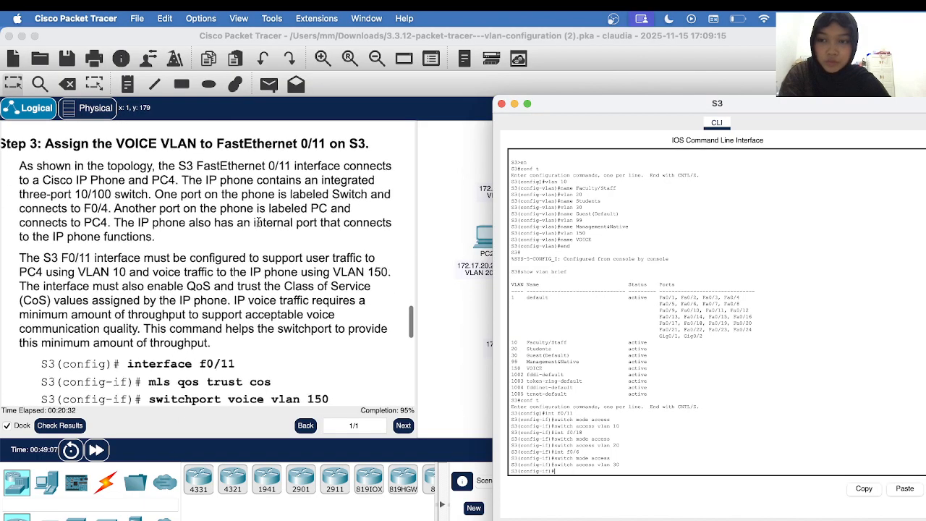
scroll(258, 222, up, 2)
scroll(259, 222, down, 2)
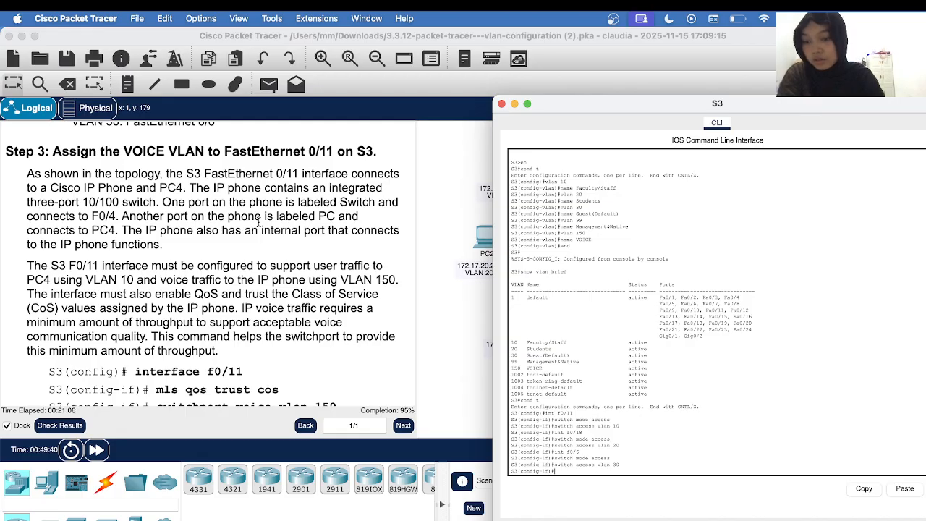
click(501, 103)
click(602, 241)
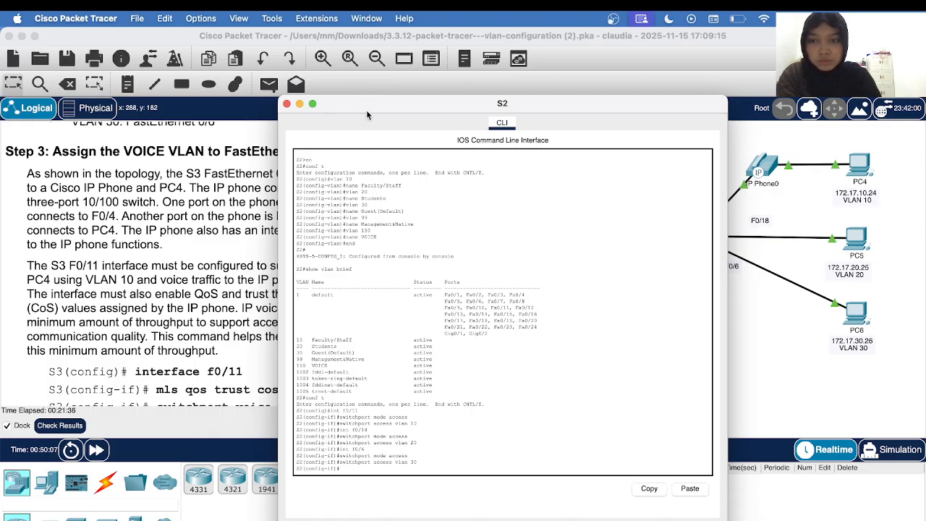
drag(366, 110, 570, 110)
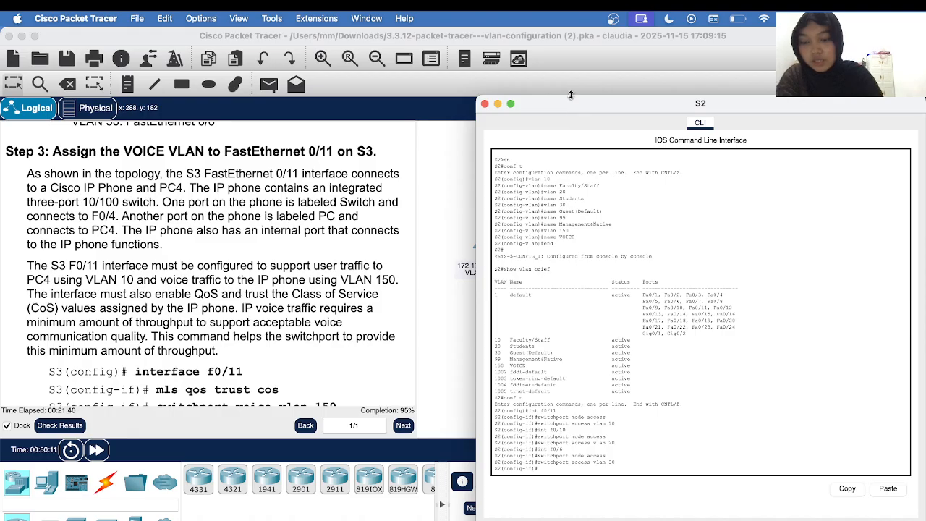
click(484, 104)
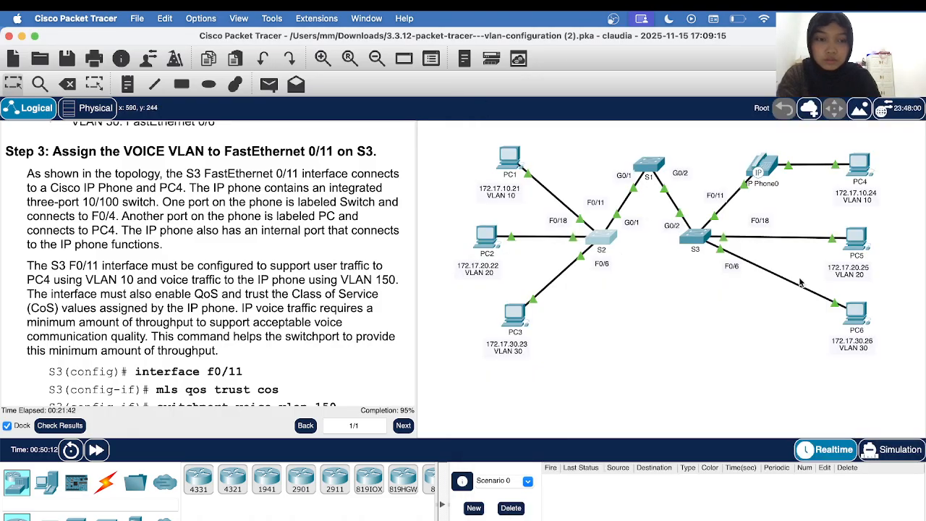
Reopen the command line of switch S3, exit to global configuration mode and open interface f0/11
click(698, 242)
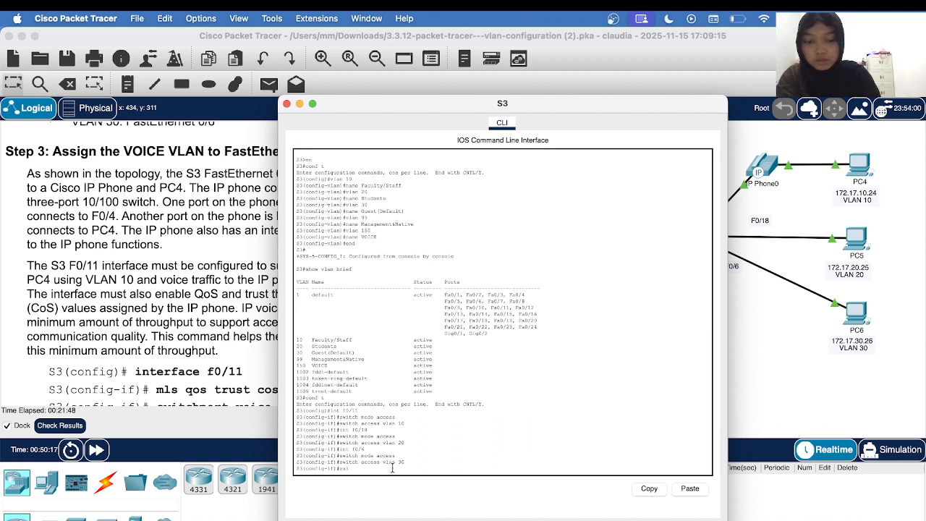
text(t)
key(Return)
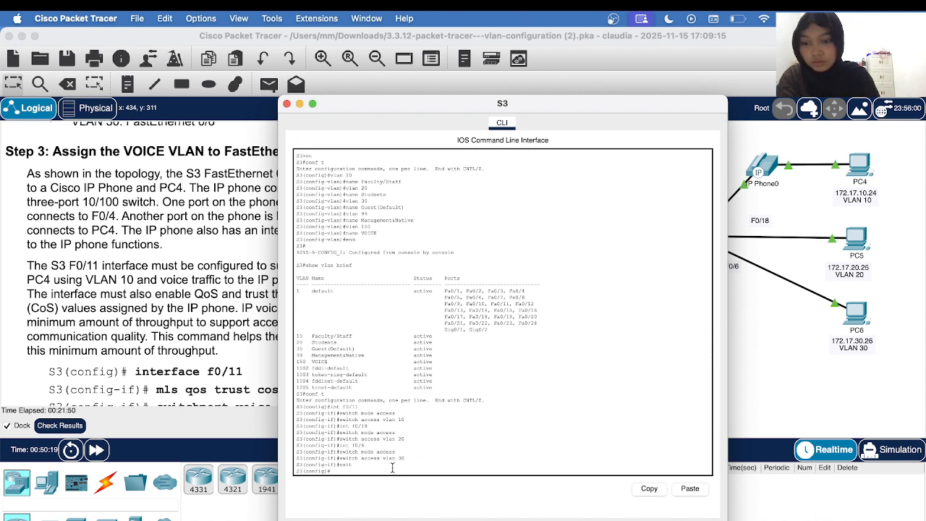
text(switch access vlan)
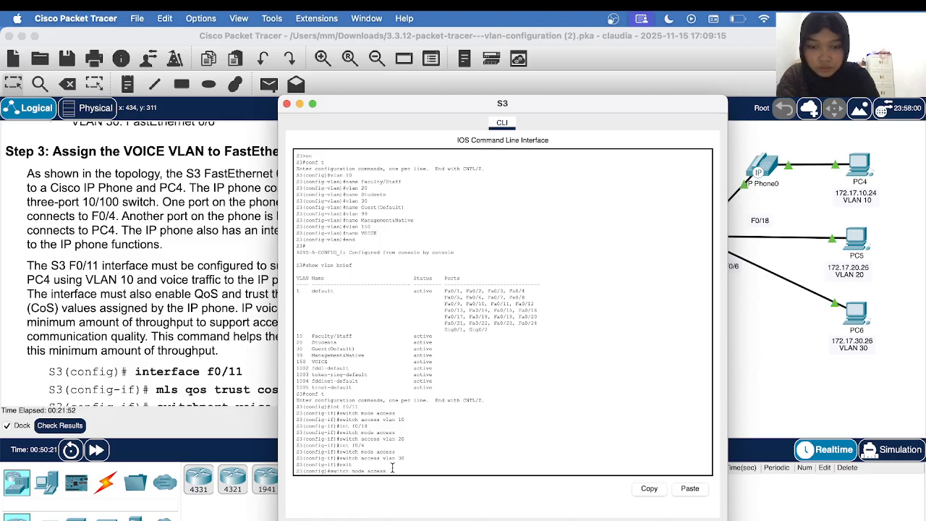
key(Up)
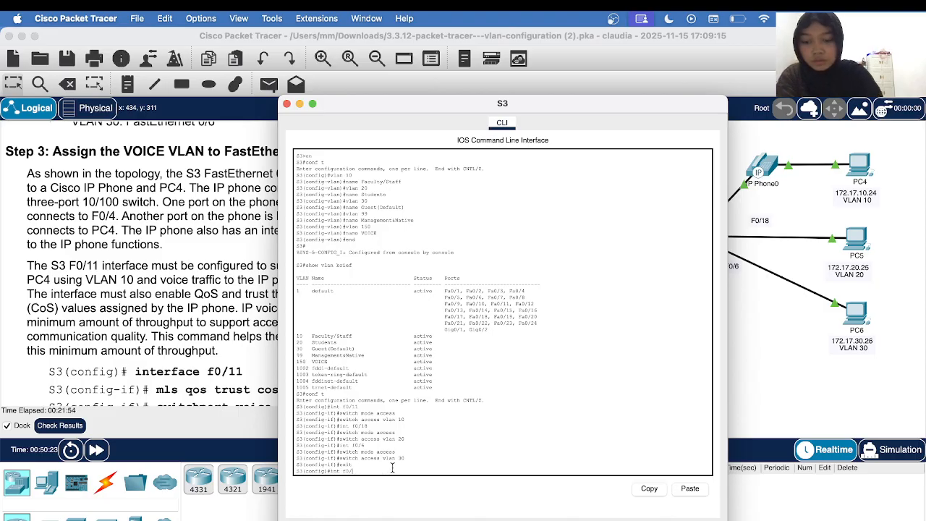
text(11)
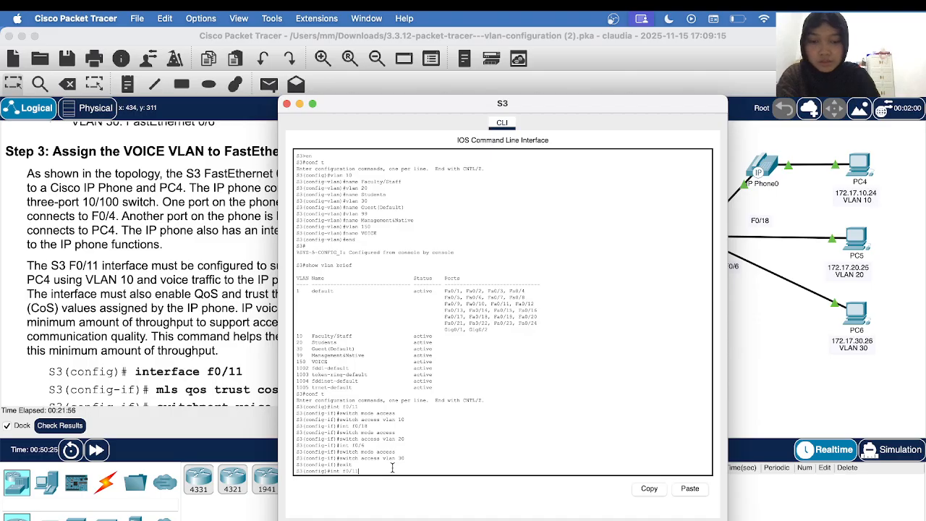
key(Return)
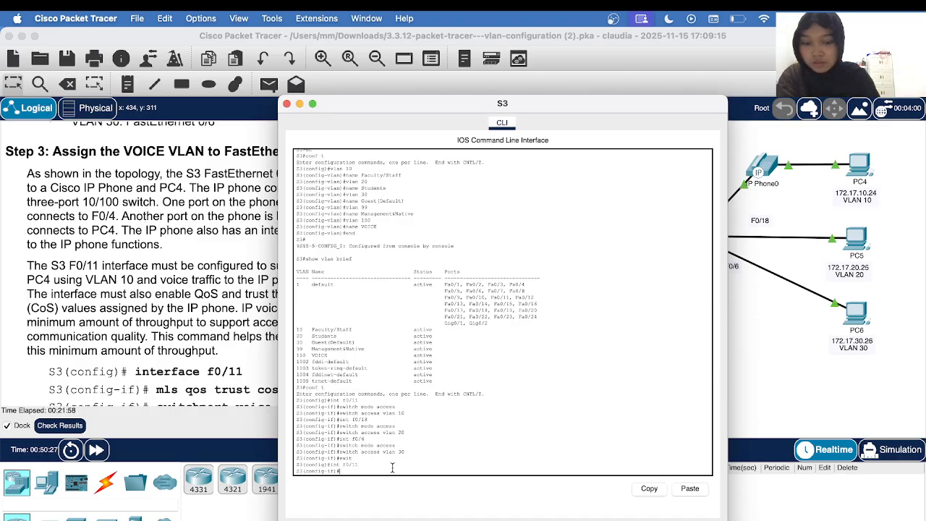
Make interface f0/11 on switch S3 trust Class of Service values with mls qos trust cos
text(mls)
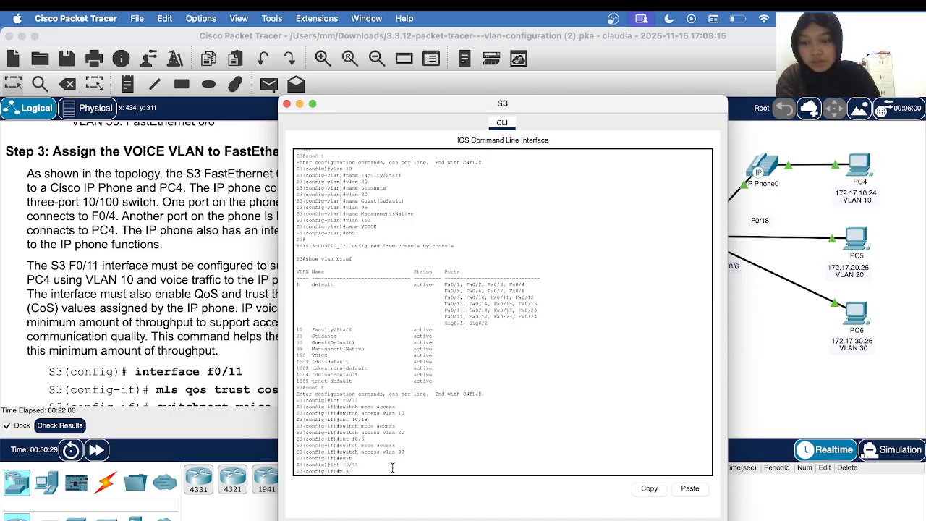
text( qos )
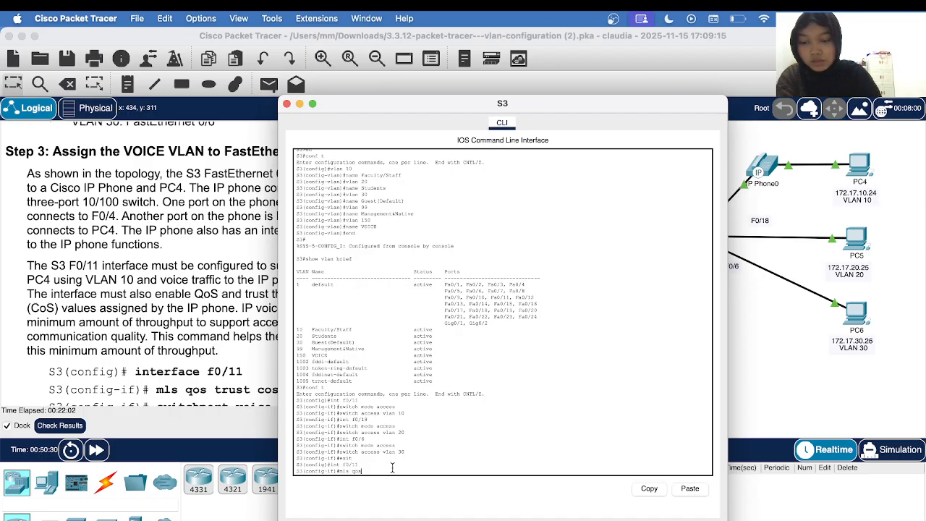
text(tru)
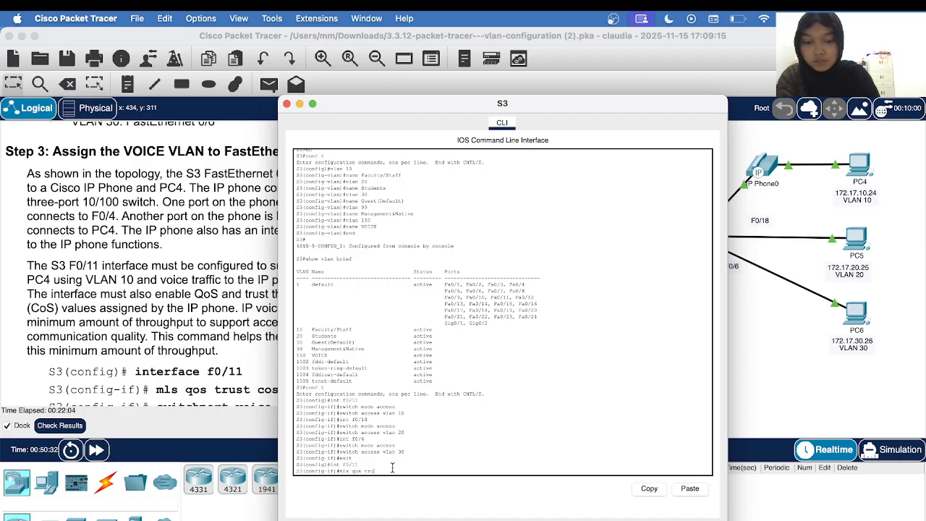
text(st)
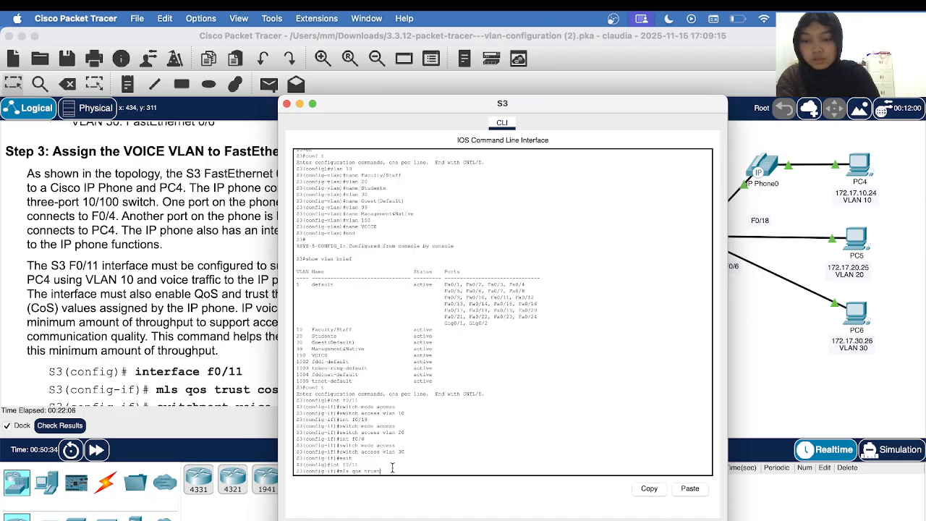
text( cos)
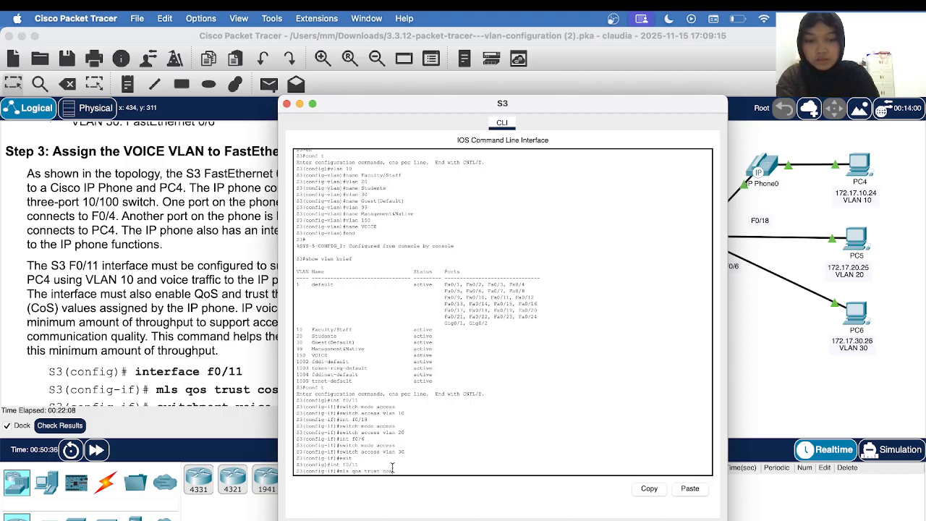
key(Return)
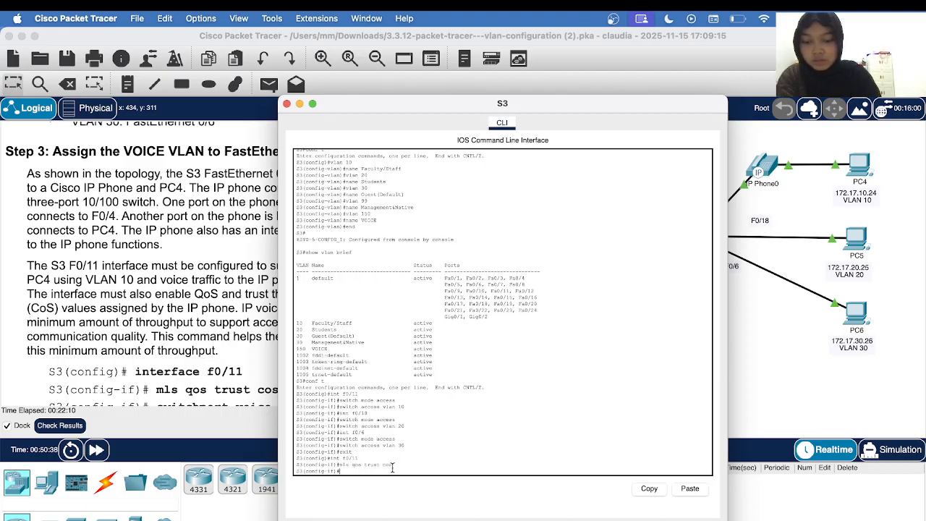
Assign voice VLAN 150 to interface f0/11 on S3 with switchport voice vlan 150, and close the switch window
key(Up)
key(Up)
key(Up)
key(Up)
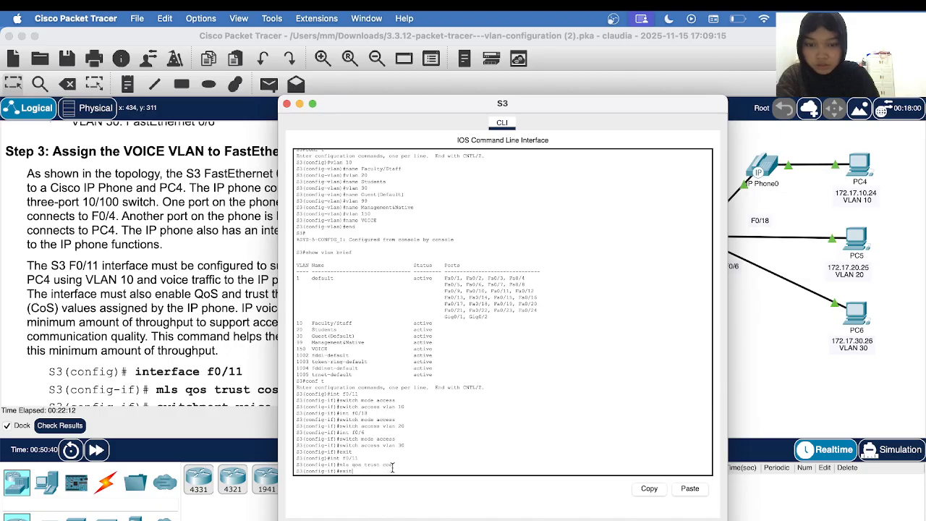
key(Up)
key(Up)
key(Up)
key(Up)
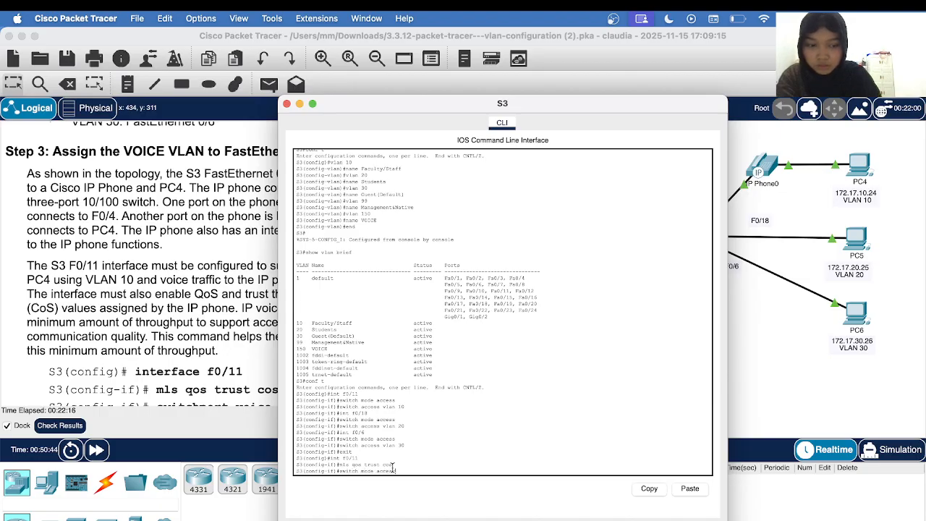
key(BackSpace)
key(BackSpace)
key(BackSpace)
key(BackSpace)
key(BackSpace)
key(BackSpace)
key(BackSpace)
key(BackSpace)
key(BackSpace)
key(BackSpace)
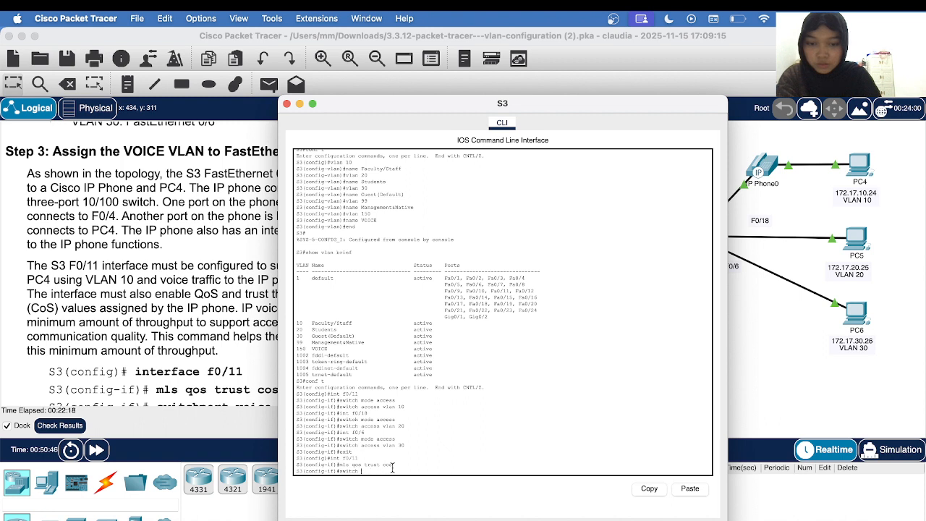
text(ort)
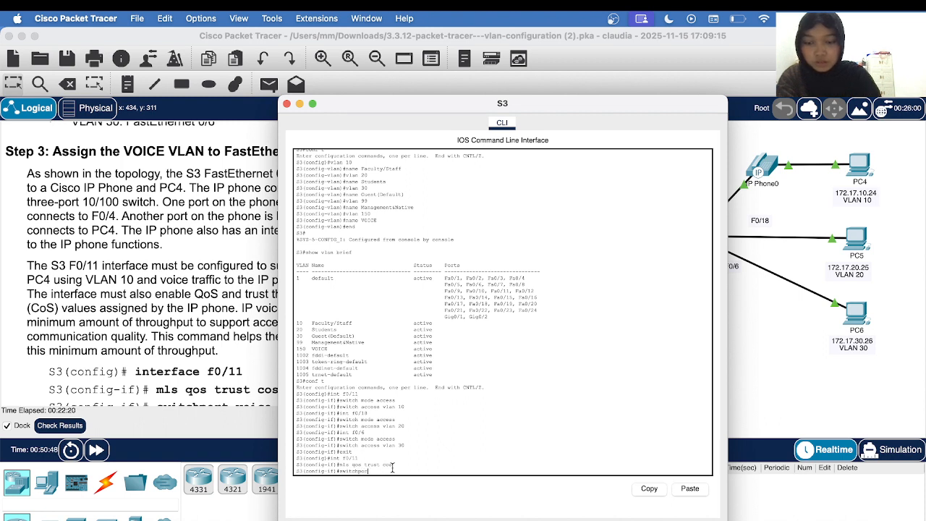
text( voice)
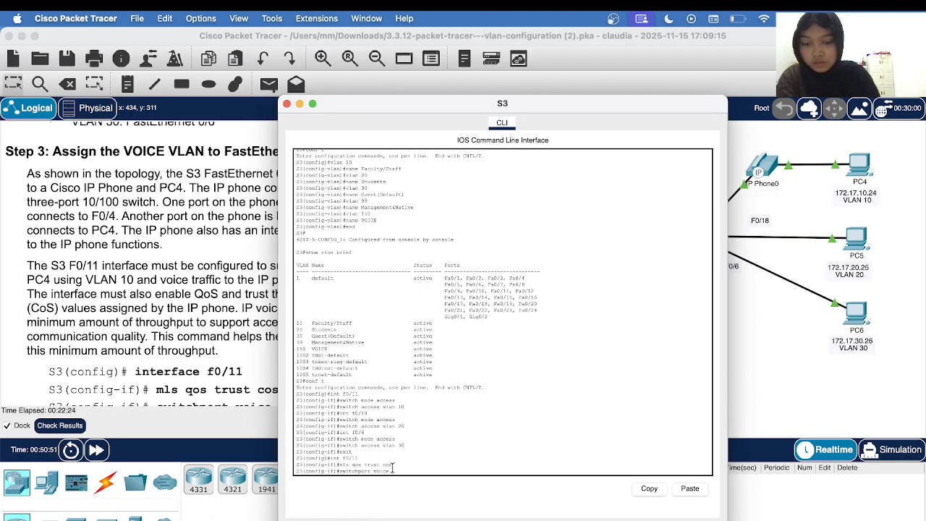
text( vla)
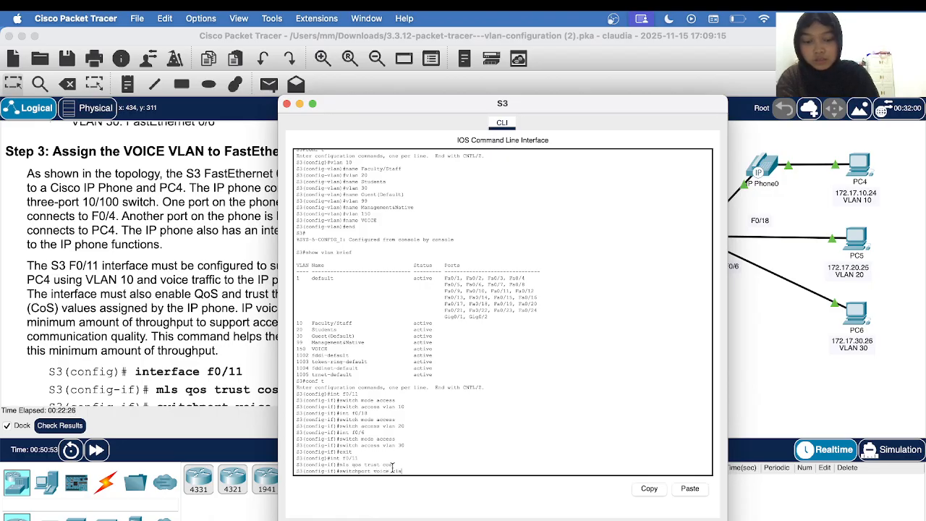
text(n)
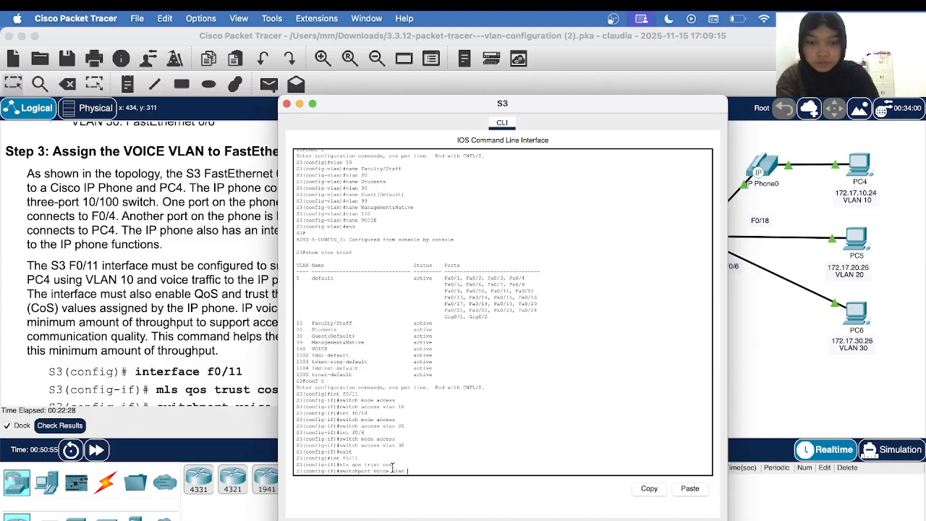
text( 150)
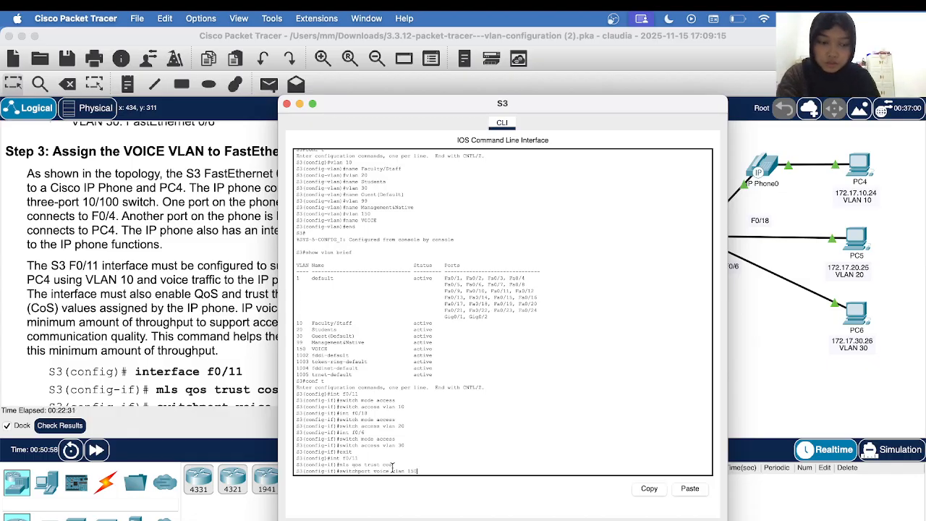
key(Return)
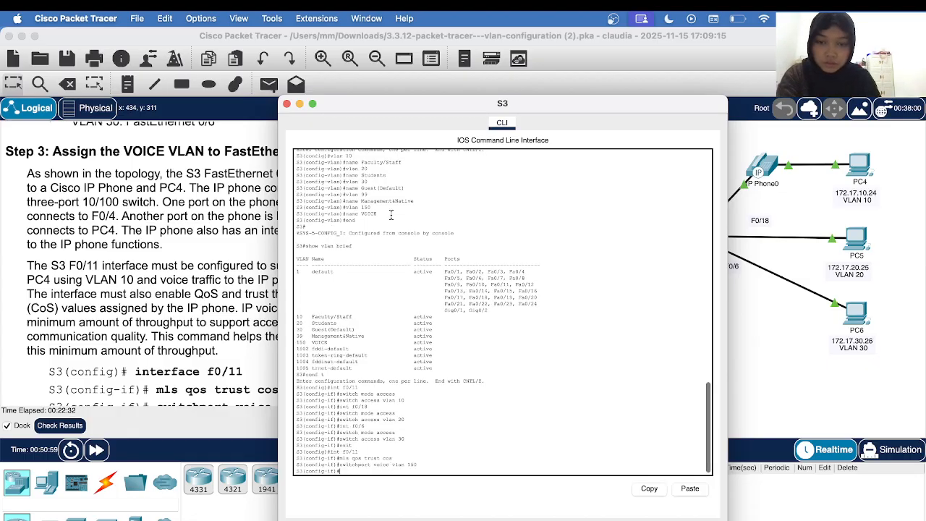
drag(378, 109, 538, 109)
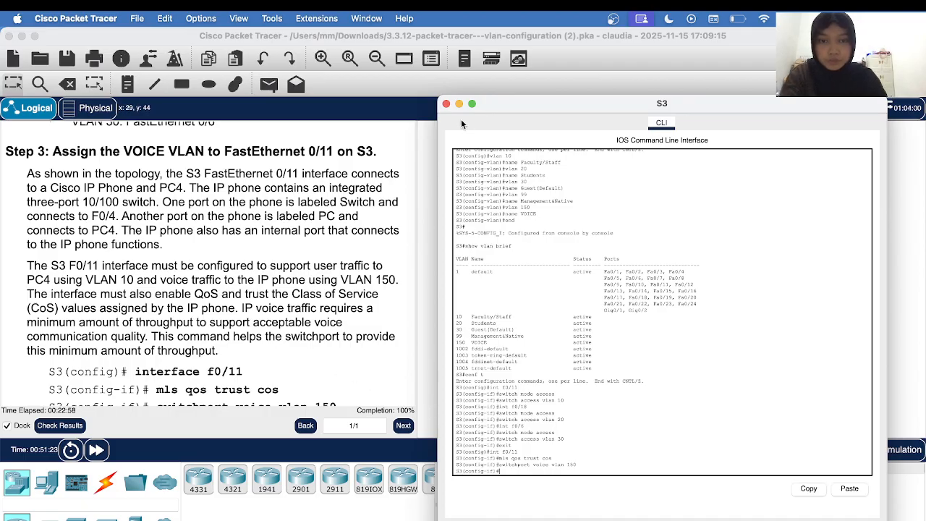
click(447, 105)
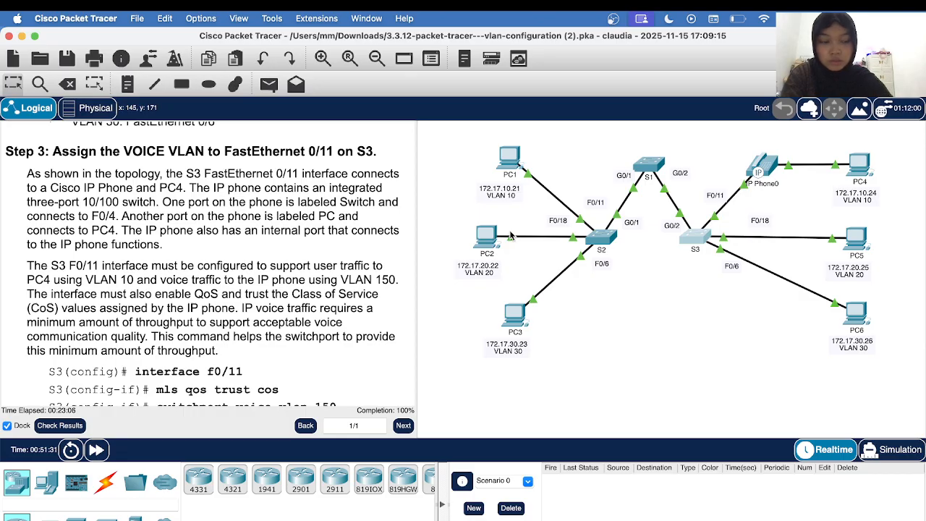
Ping PC4 at 172.17.10.24 from the command prompt of PC1
click(506, 156)
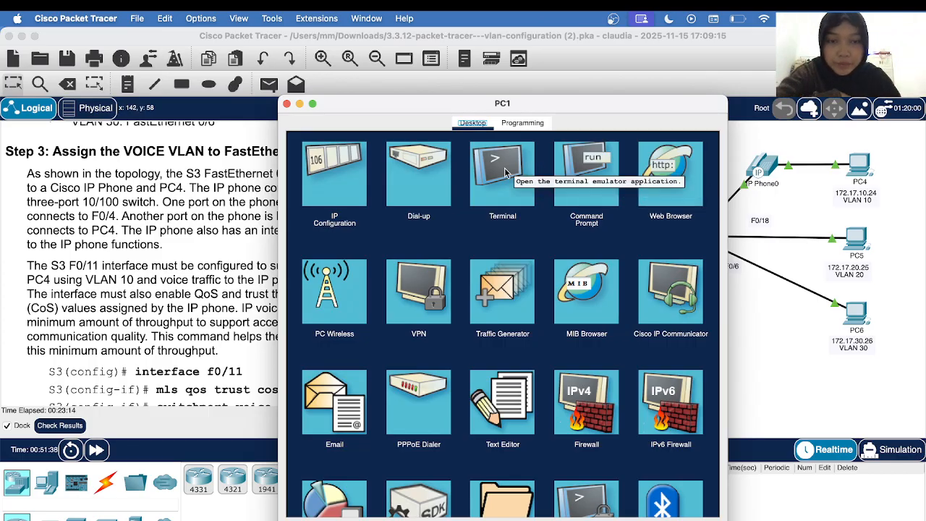
click(571, 182)
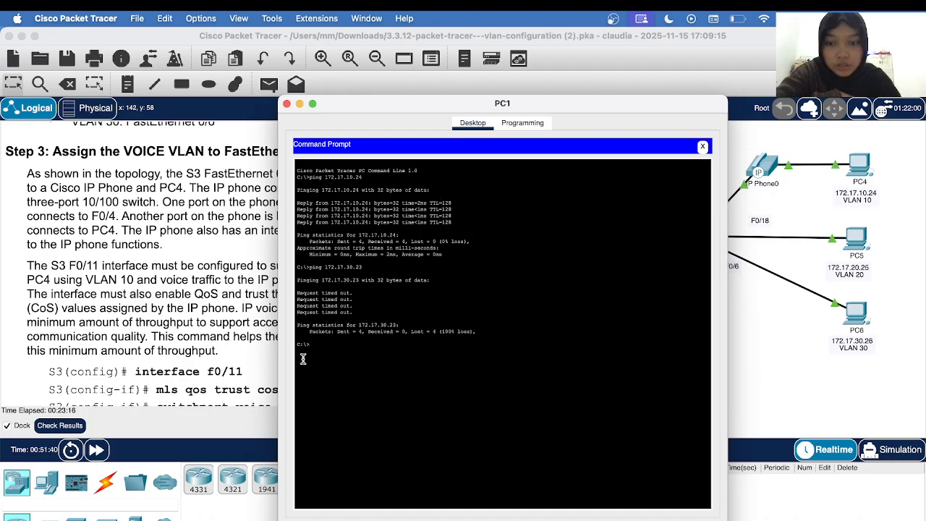
key(Up)
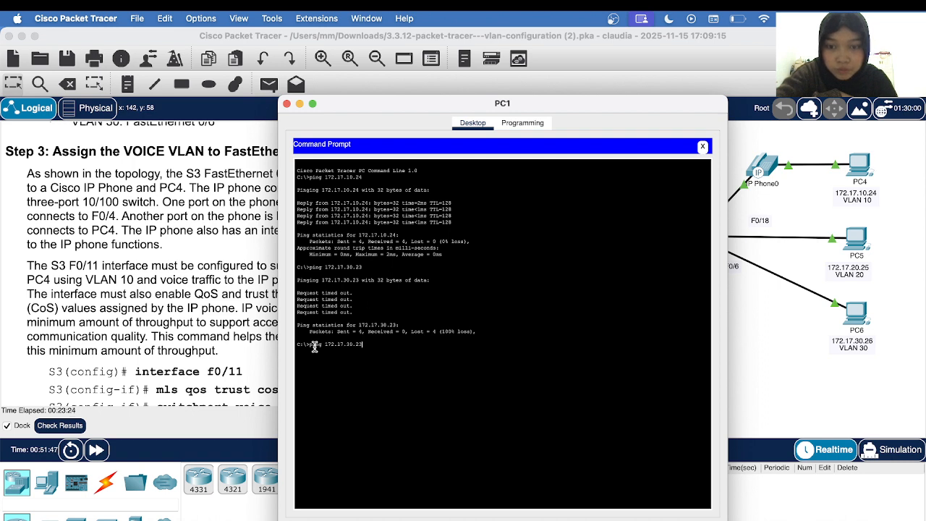
key(Up)
key(Return)
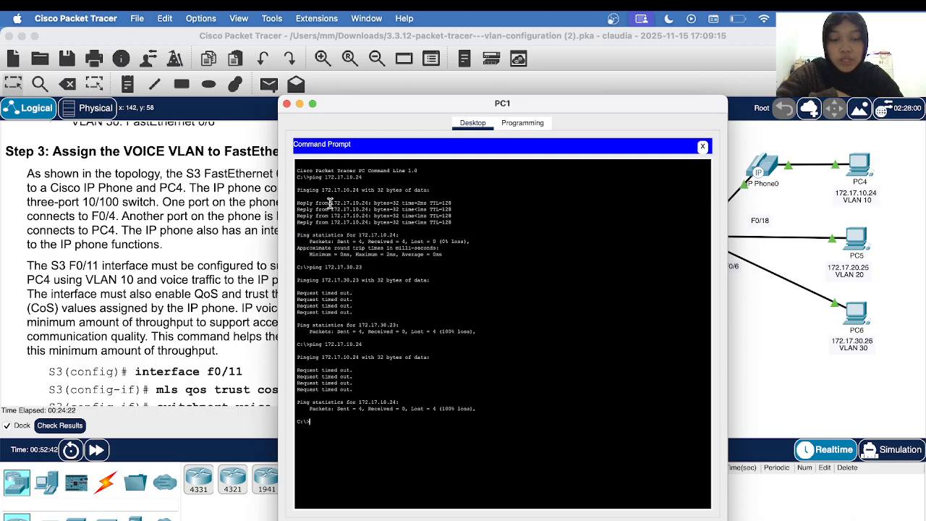
Read the Step 4 instructions on verifying the loss of connectivity and the show vlan brief output for S2
scroll(150, 221, down, 10)
scroll(150, 221, right, 3)
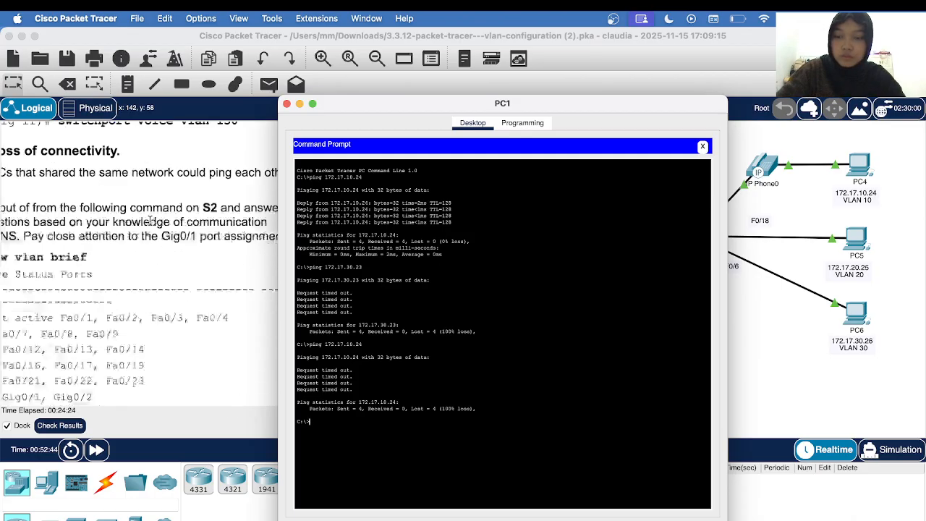
scroll(150, 220, left, 3)
scroll(149, 221, up, 8)
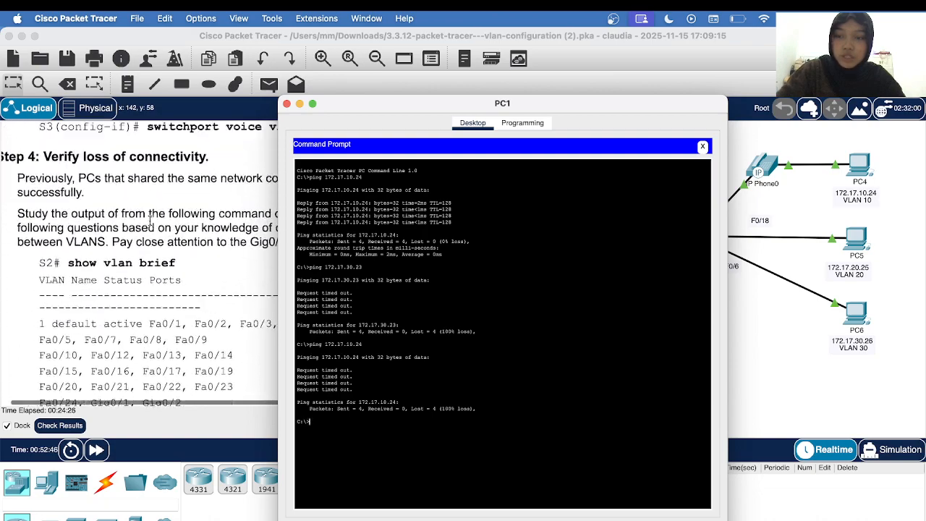
scroll(150, 221, down, 5)
scroll(150, 221, up, 6)
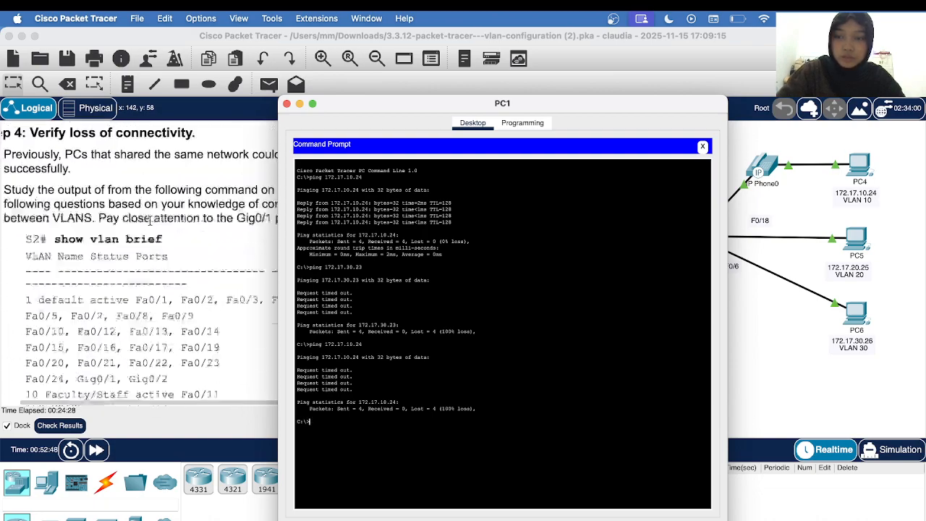
scroll(149, 221, left, 2)
scroll(150, 221, down, 3)
scroll(150, 220, right, 1)
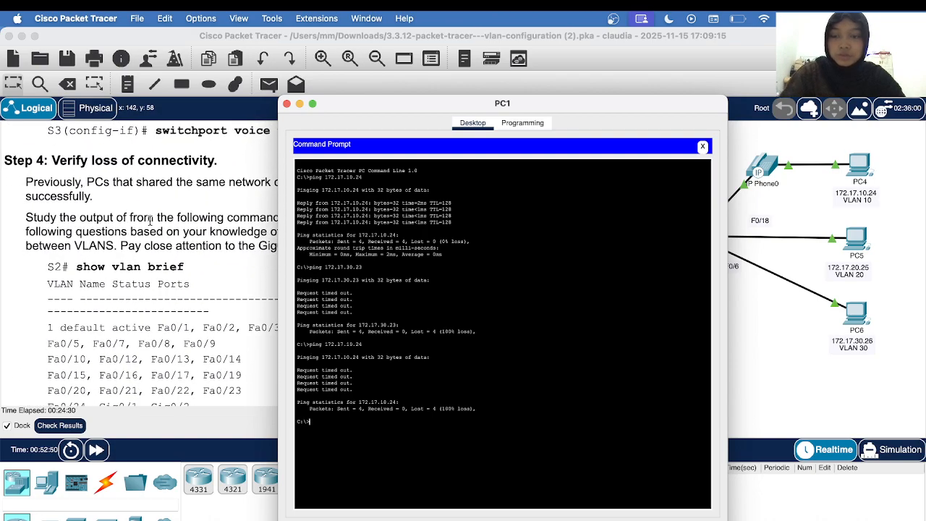
Close PC1, list the VLANs on switch S1 in privileged mode with show vlan brief, and close the switch window
click(286, 103)
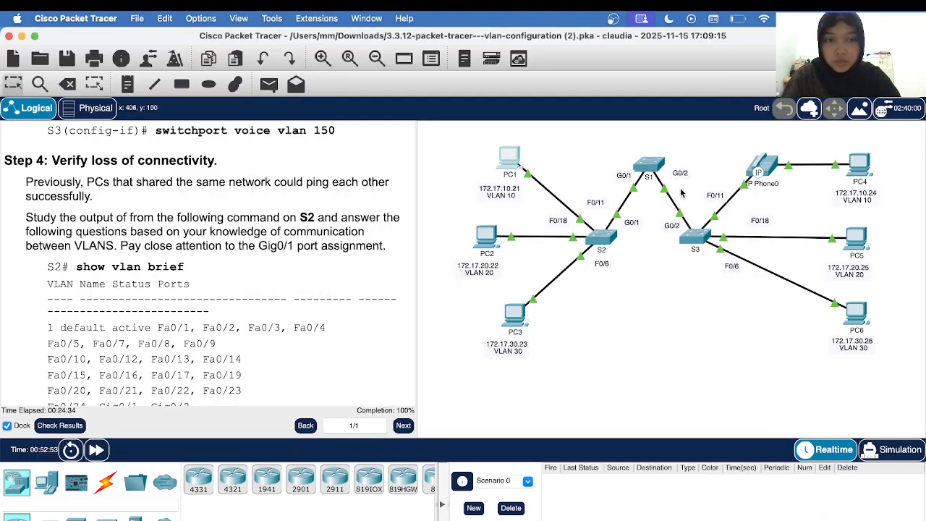
click(646, 169)
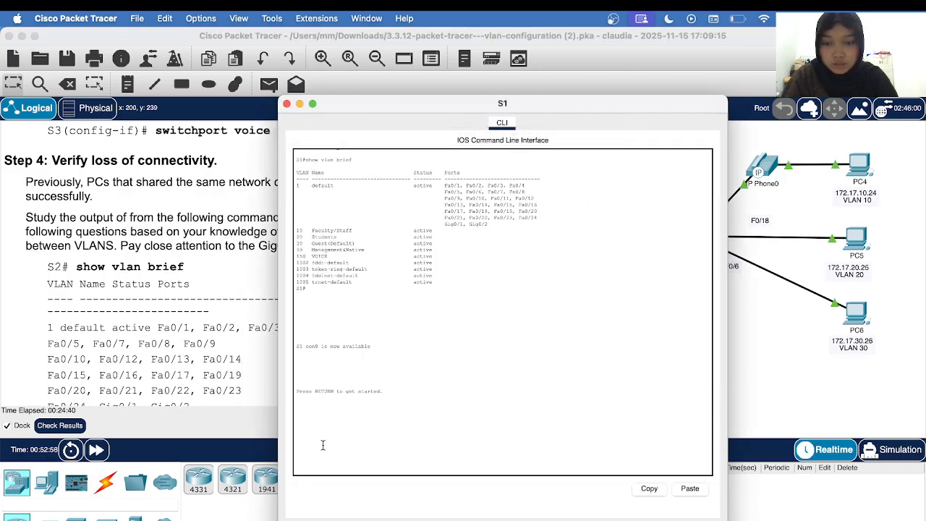
key(Return)
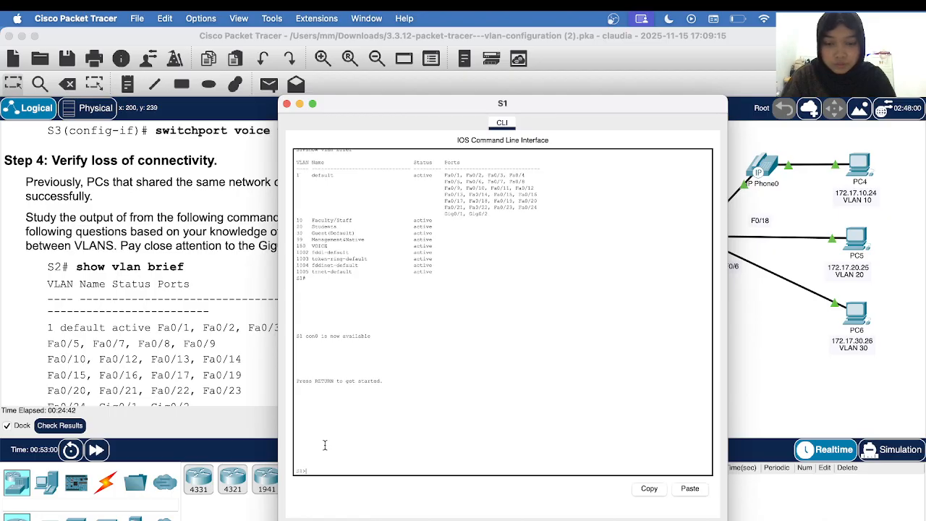
text(en)
key(Return)
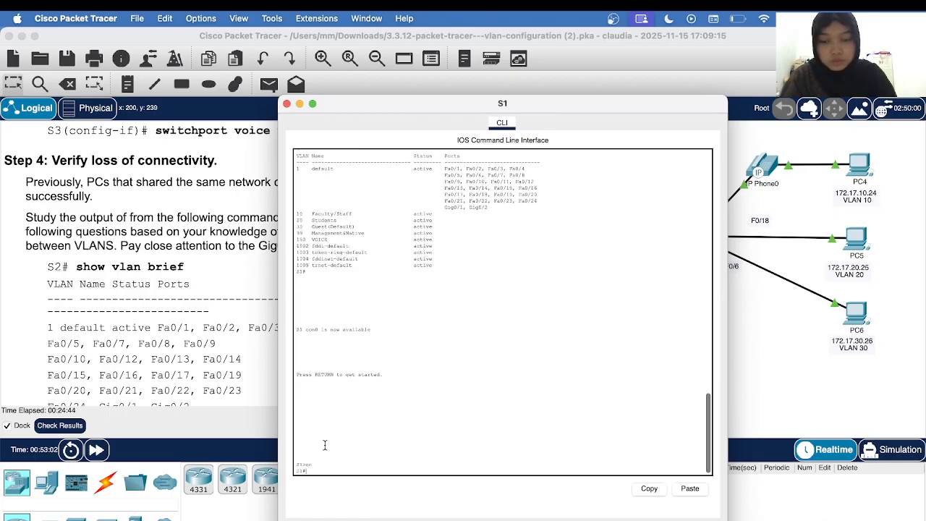
text(sho)
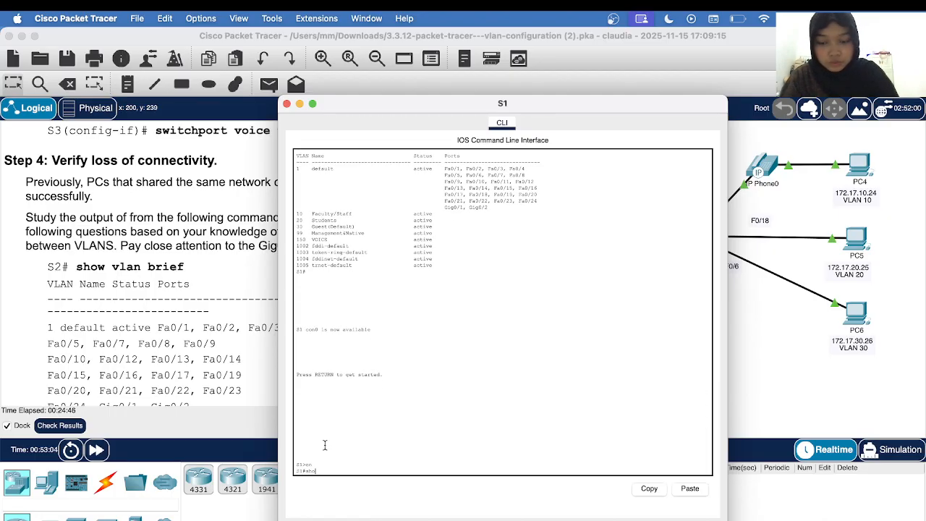
text(w vla)
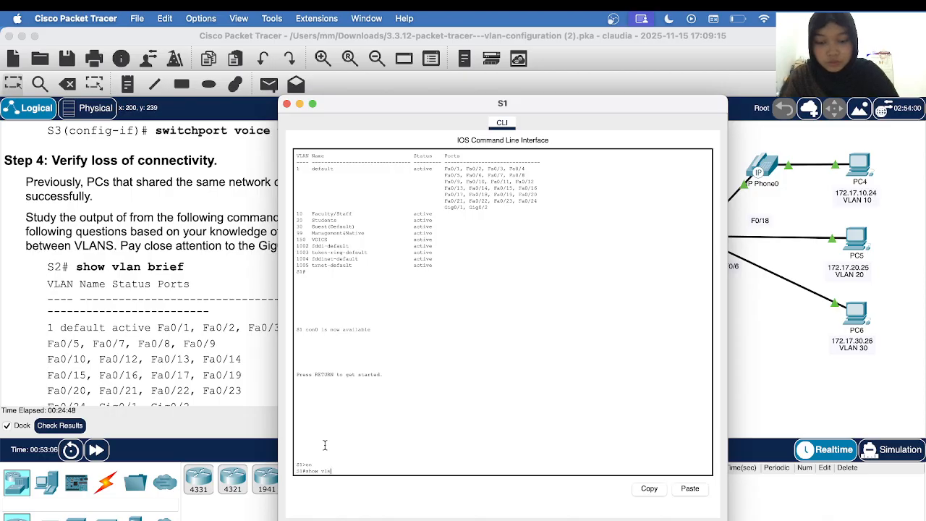
text(n brief)
key(Return)
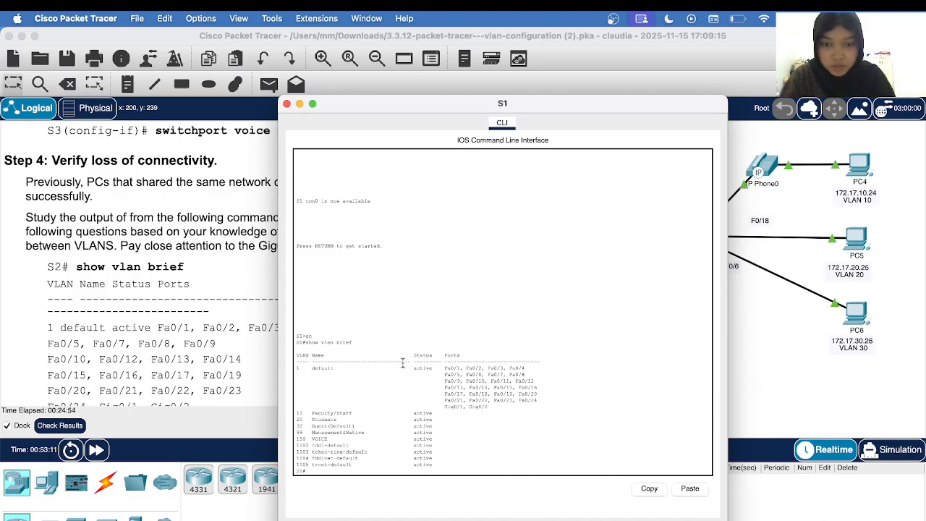
click(288, 104)
Read the closing questions of Step 4, check the activity results including all assessment items, and return to the workspace
scroll(229, 244, down, 5)
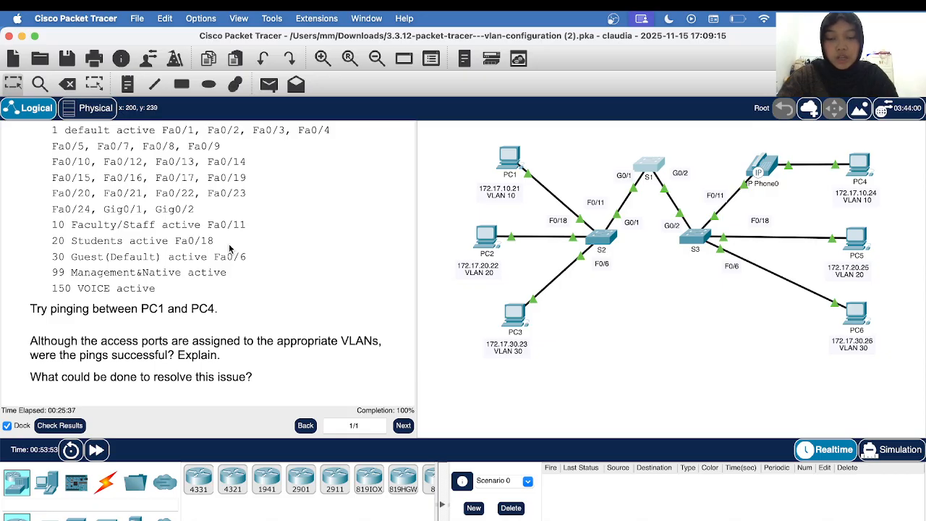
click(64, 426)
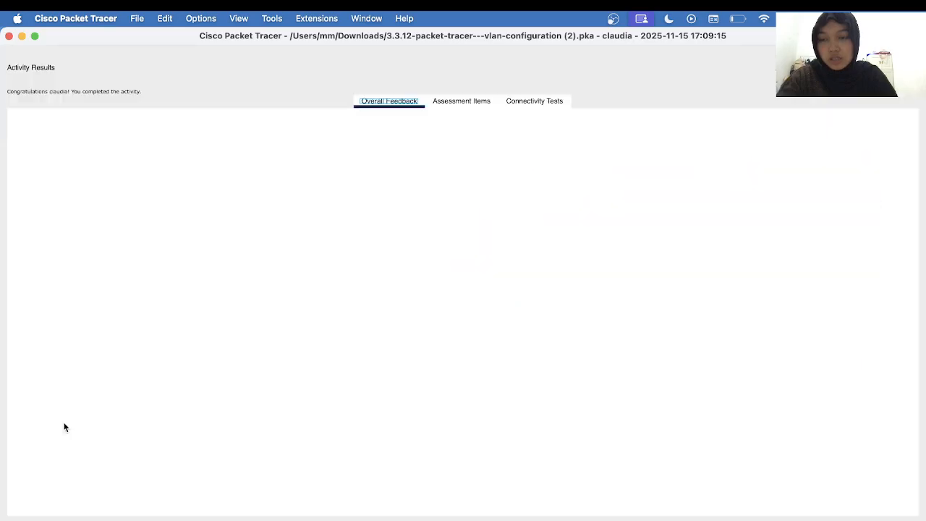
click(442, 99)
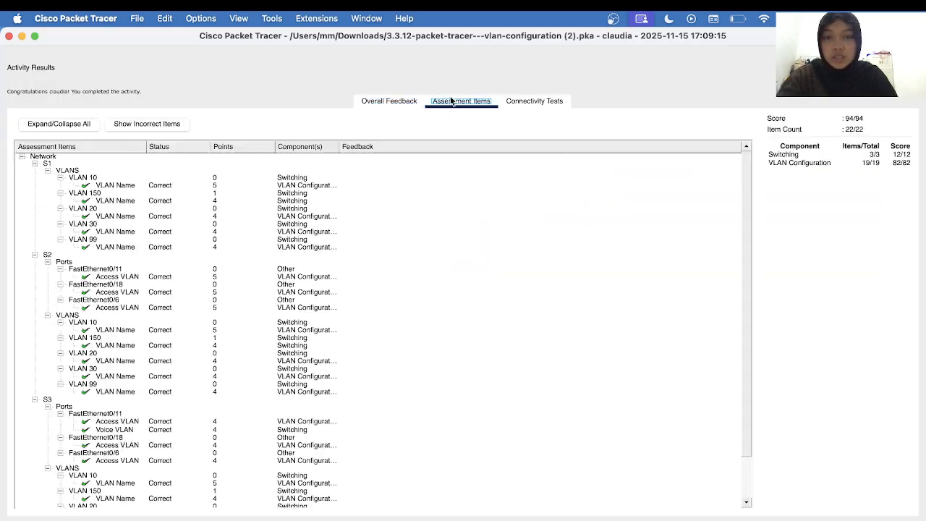
scroll(217, 313, down, 3)
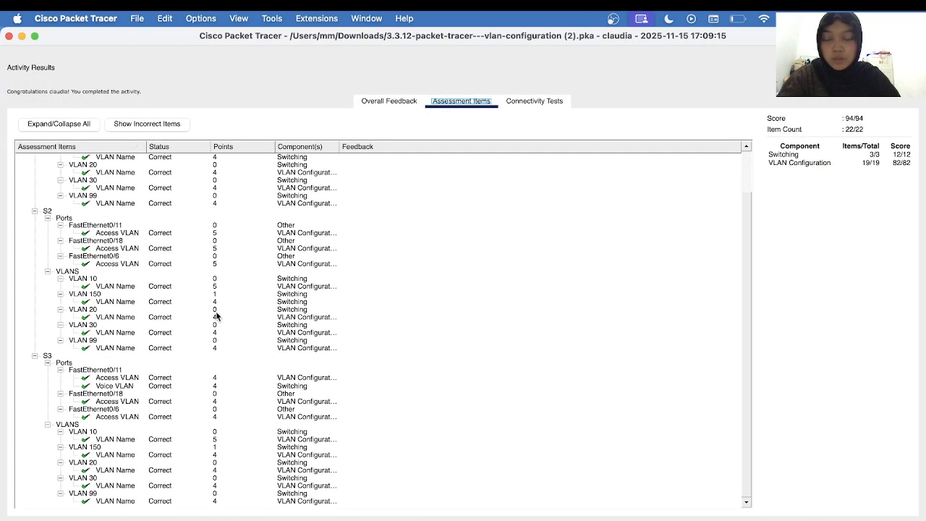
scroll(217, 316, up, 3)
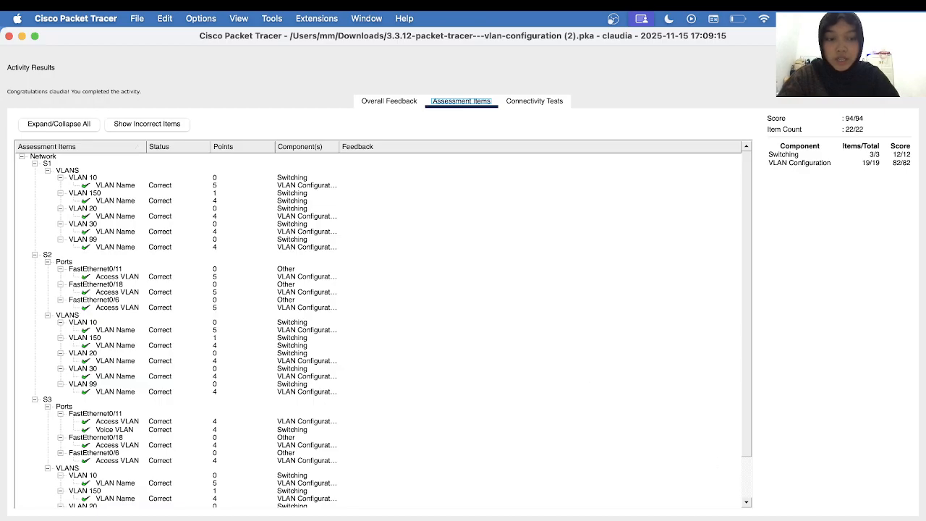
click(891, 519)
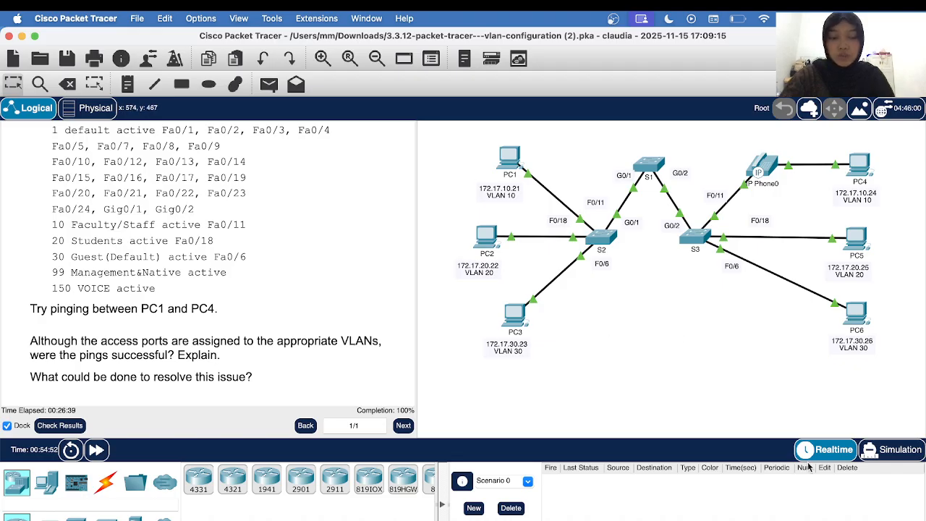
key(super+Tab)
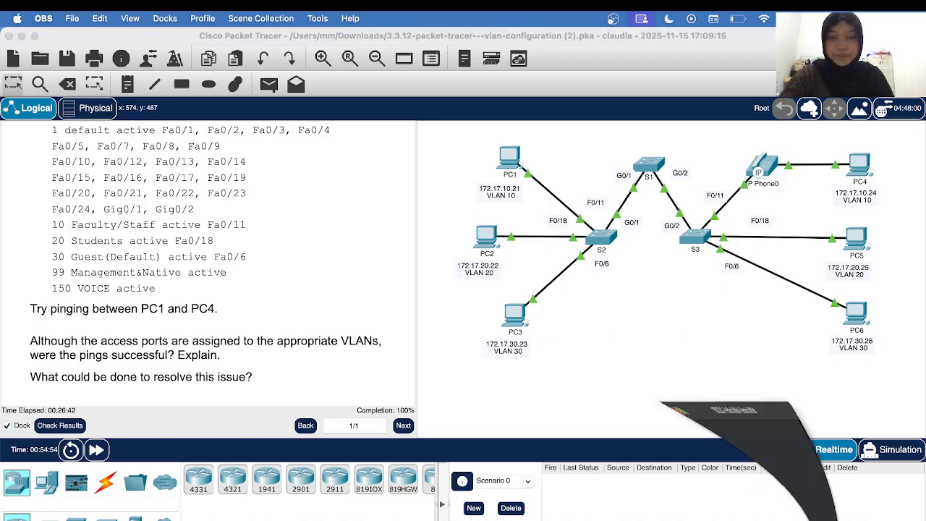